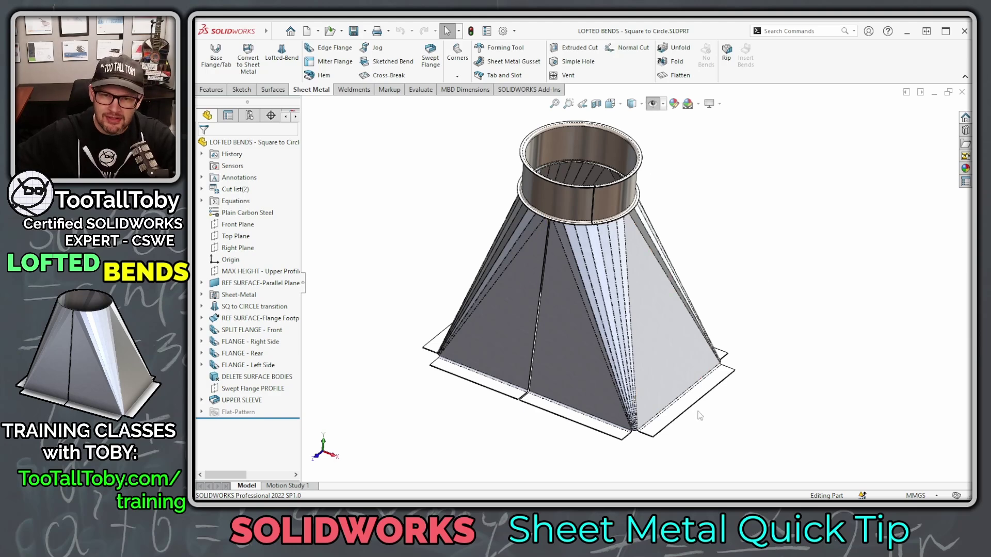
# Examine the flanges around the lower edge of the finished square-to-circle transition
pyautogui.moveTo(497, 353)
pyautogui.mouseDown()
pyautogui.moveTo(441, 327)
pyautogui.moveTo(558, 468)
pyautogui.mouseUp()
pyautogui.moveTo(621, 484)
pyautogui.mouseDown()
pyautogui.moveTo(774, 351)
pyautogui.moveTo(454, 223)
pyautogui.mouseUp()
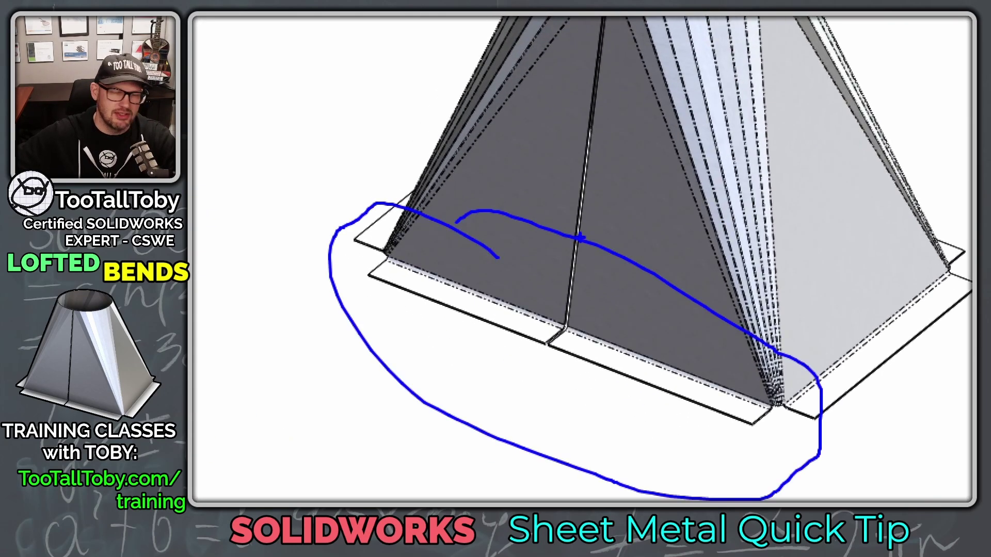
pyautogui.press('Escape')
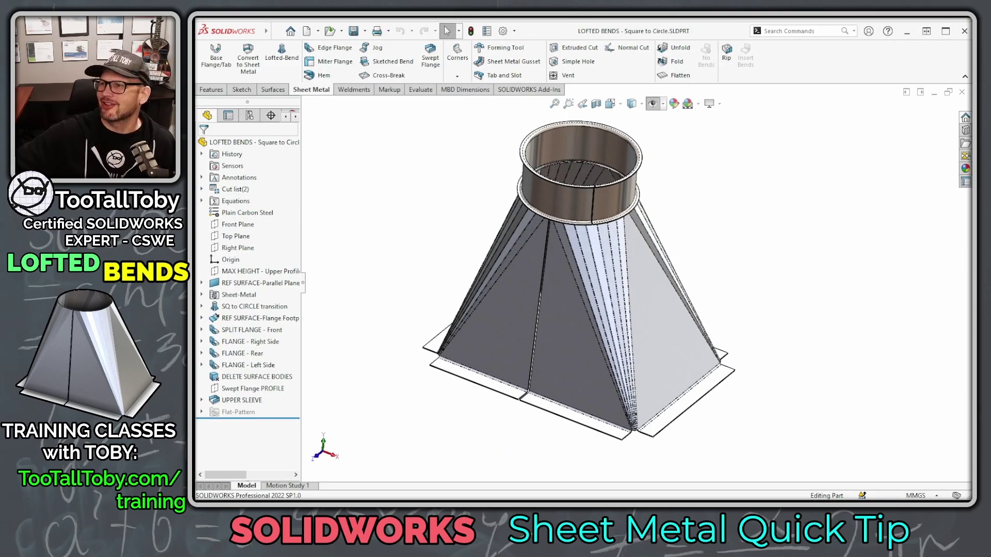
# Switch to the Sample HVAC part.png reference photo and examine the duct's base flanges and rectangular footprint
pyautogui.hotkey('alt', 'Tab')
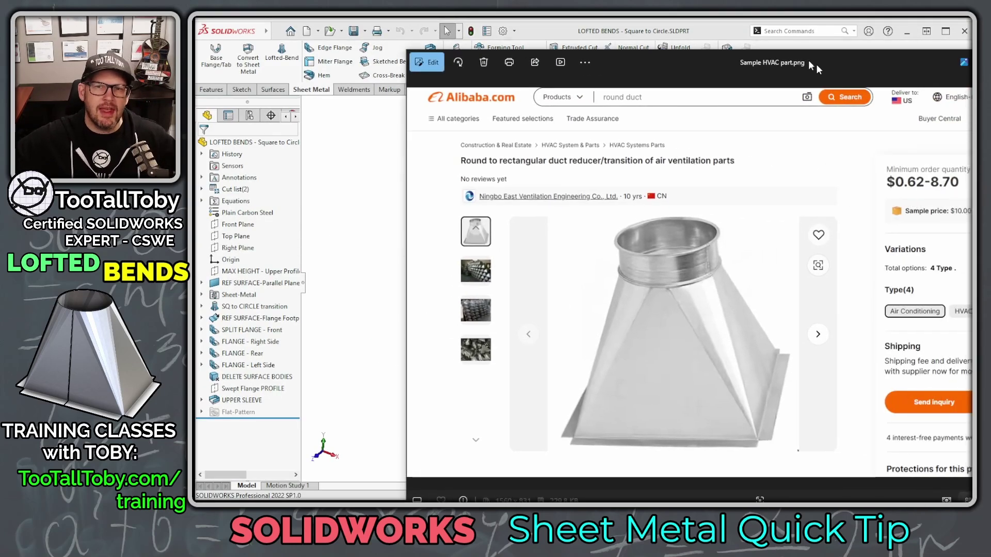
pyautogui.moveTo(748, 54); pyautogui.dragTo(642, 38)
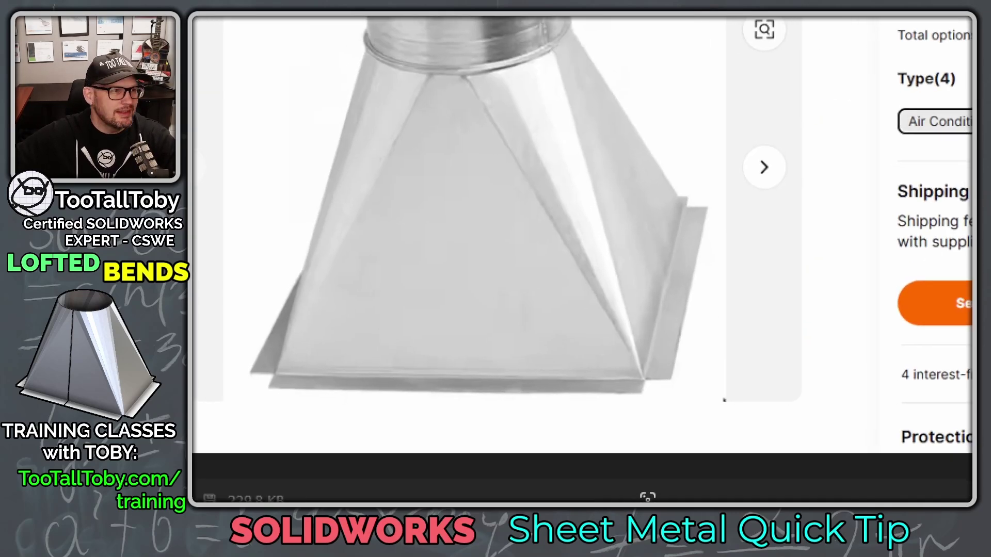
pyautogui.moveTo(448, 406); pyautogui.dragTo(391, 400)
pyautogui.moveTo(295, 414)
pyautogui.mouseDown()
pyautogui.moveTo(651, 423)
pyautogui.moveTo(691, 411)
pyautogui.moveTo(375, 365)
pyautogui.mouseUp()
pyautogui.moveTo(726, 163)
pyautogui.mouseDown()
pyautogui.moveTo(752, 413)
pyautogui.moveTo(606, 147)
pyautogui.mouseUp()
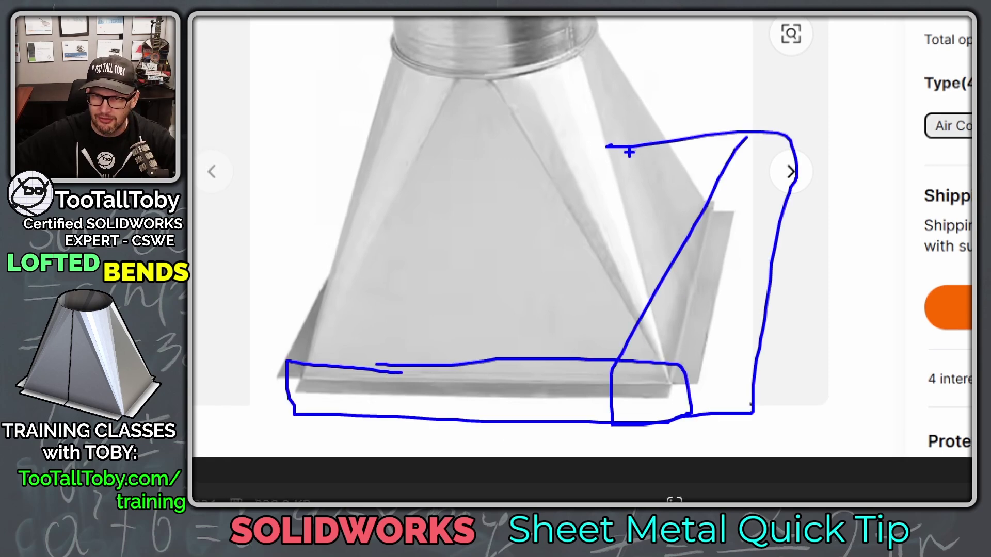
pyautogui.moveTo(707, 108)
pyautogui.mouseDown()
pyautogui.moveTo(802, 251)
pyautogui.moveTo(448, 109)
pyautogui.mouseUp()
pyautogui.press('Escape')
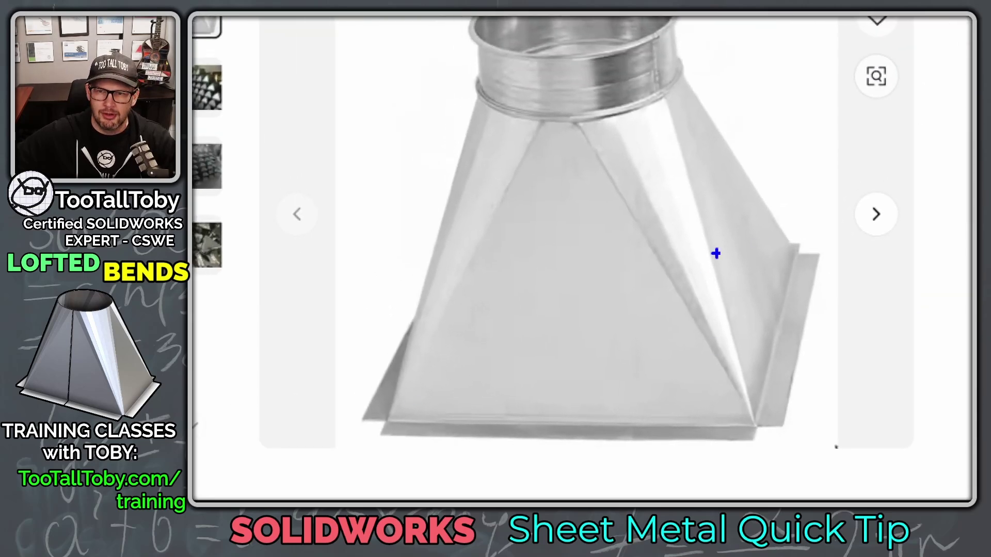
pyautogui.moveTo(810, 230); pyautogui.dragTo(504, 211)
pyautogui.moveTo(436, 220)
pyautogui.mouseDown()
pyautogui.moveTo(418, 291)
pyautogui.moveTo(349, 415)
pyautogui.moveTo(354, 454)
pyautogui.moveTo(690, 447)
pyautogui.mouseUp()
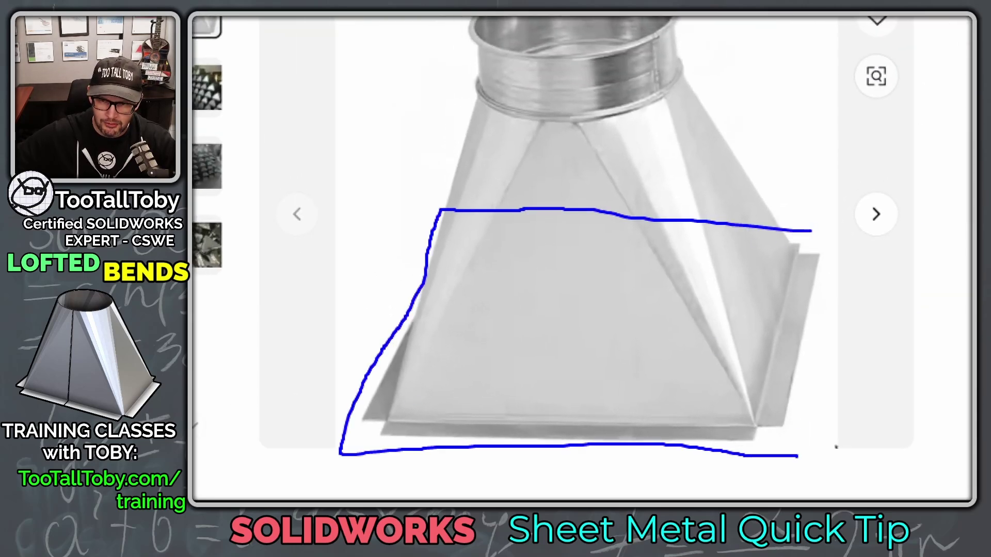
pyautogui.moveTo(797, 456); pyautogui.dragTo(834, 278)
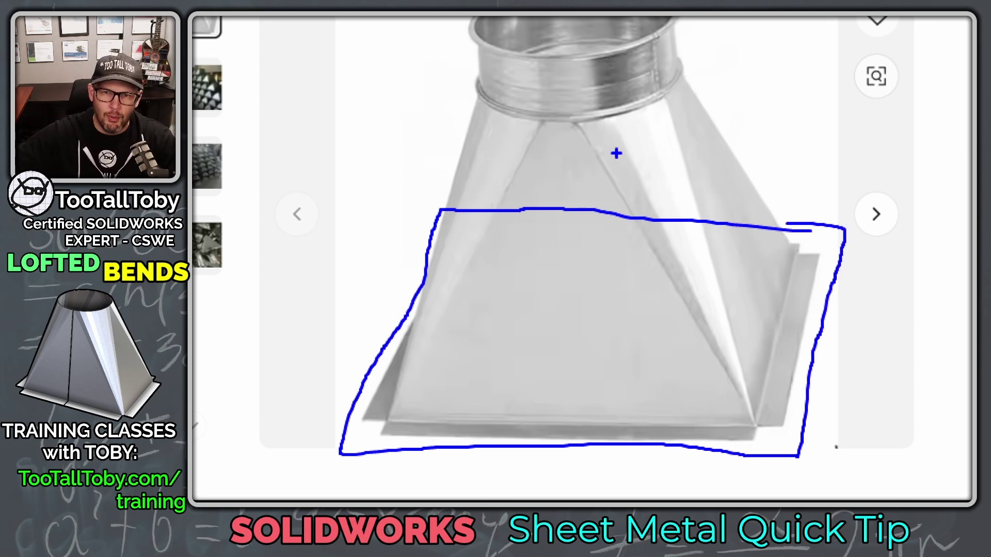
pyautogui.moveTo(640, 165)
pyautogui.mouseDown()
pyautogui.moveTo(660, 192)
pyautogui.moveTo(700, 178)
pyautogui.mouseUp()
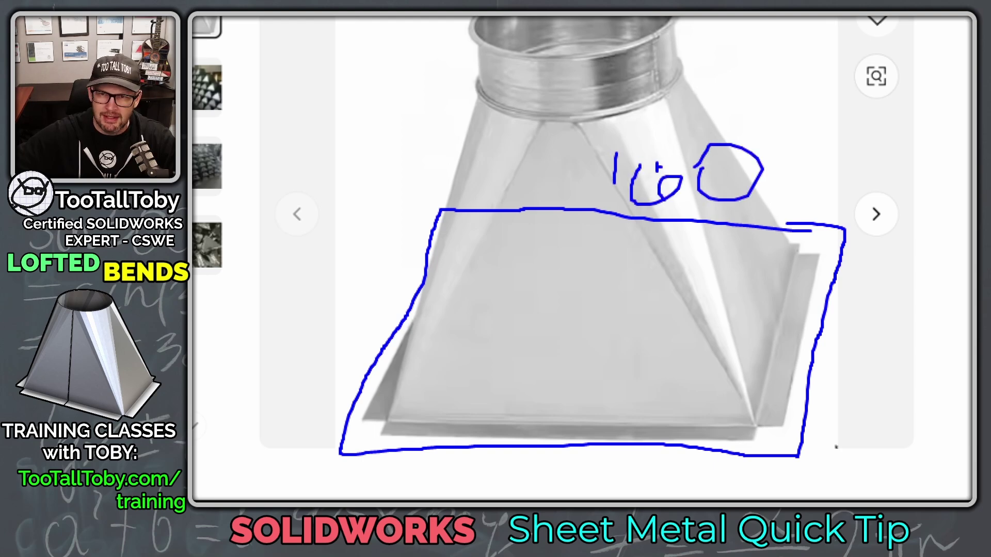
pyautogui.press('Escape')
pyautogui.moveTo(467, 36); pyautogui.dragTo(972, 33)
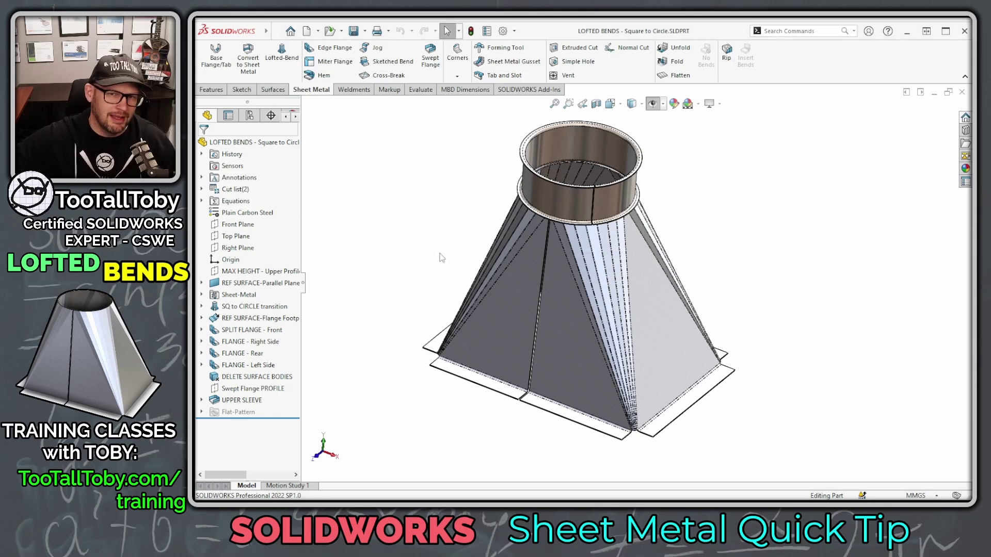
# Switch to the Creating Lower Flanges part and add 33 mm edge flanges at 90 degrees to all five bottom edges
pyautogui.hotkey('ctrl', 'Tab')
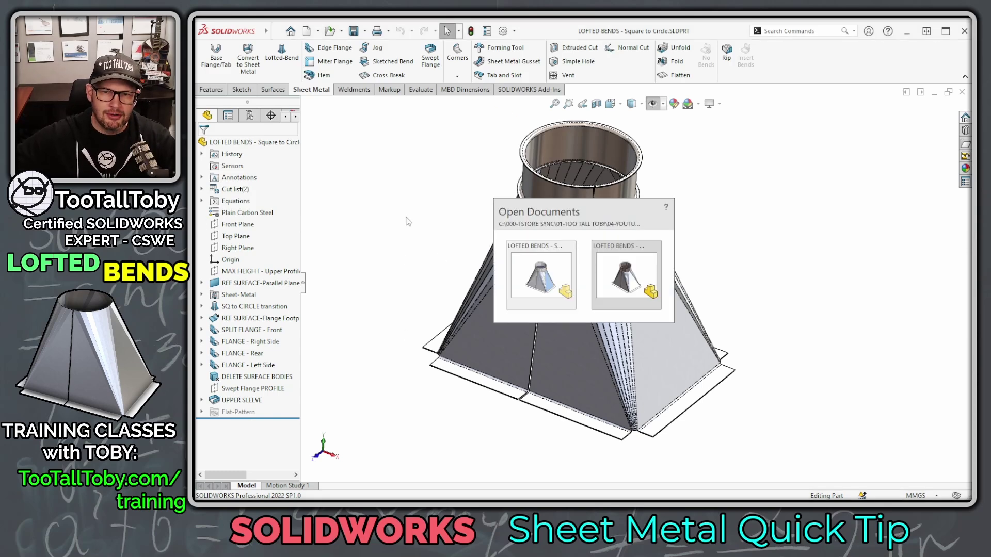
pyautogui.moveTo(547, 403); pyautogui.dragTo(484, 386, button='middle')
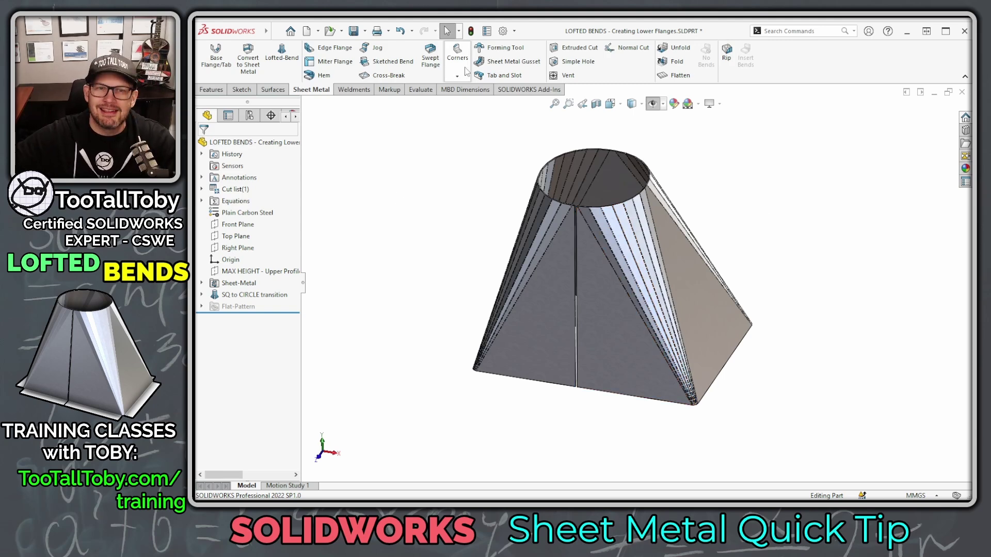
pyautogui.click(334, 49)
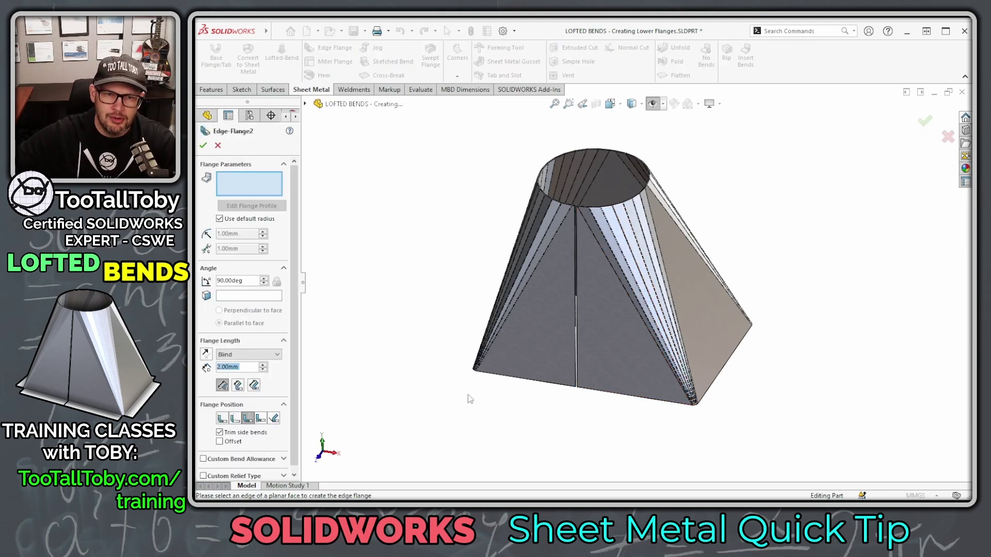
pyautogui.click(528, 384)
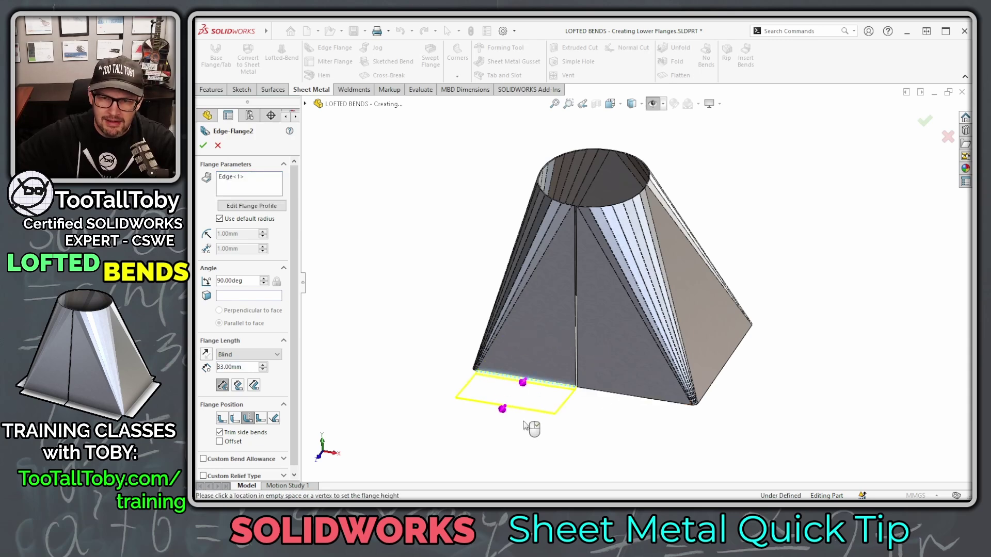
pyautogui.click(640, 401)
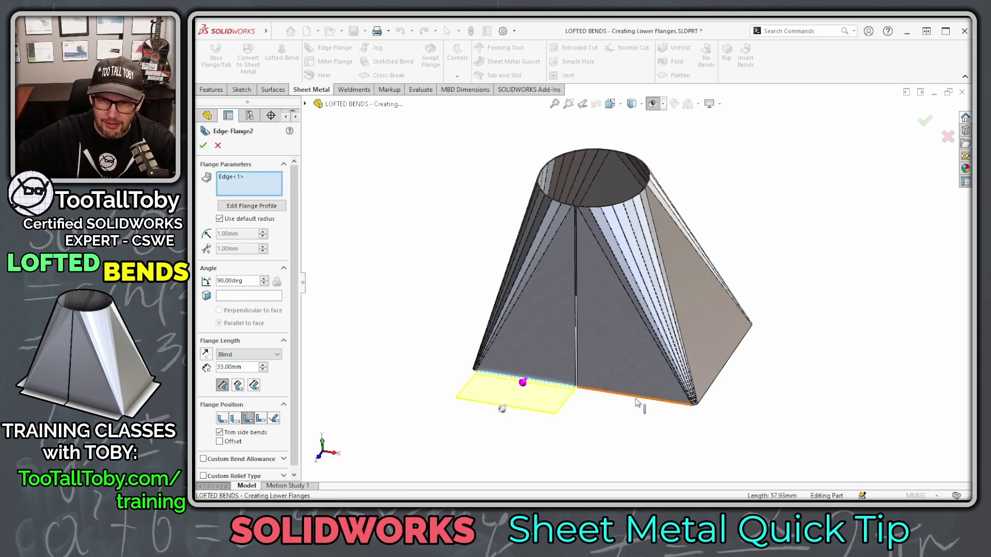
pyautogui.click(729, 369)
pyautogui.moveTo(734, 380); pyautogui.dragTo(635, 423, button='middle')
pyautogui.click(694, 341)
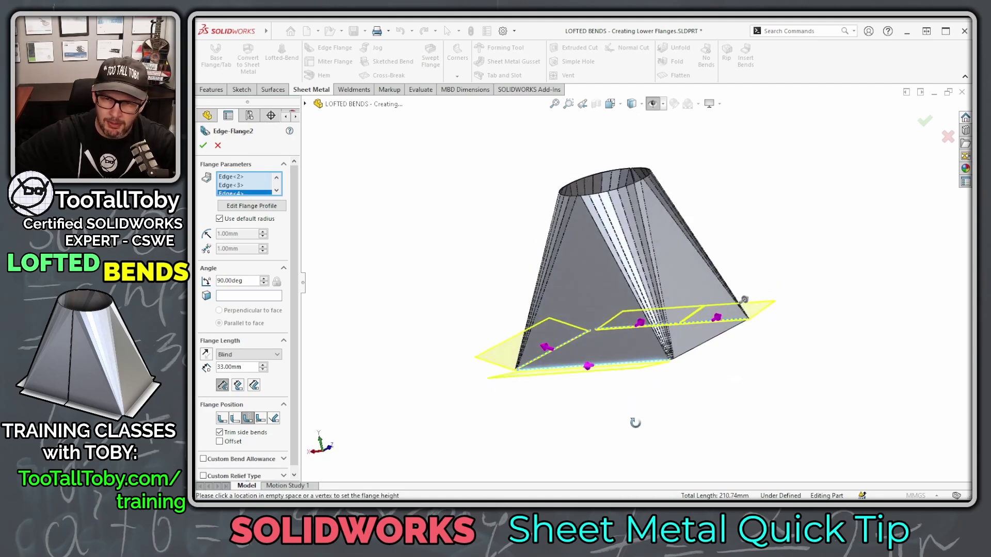
pyautogui.click(694, 348)
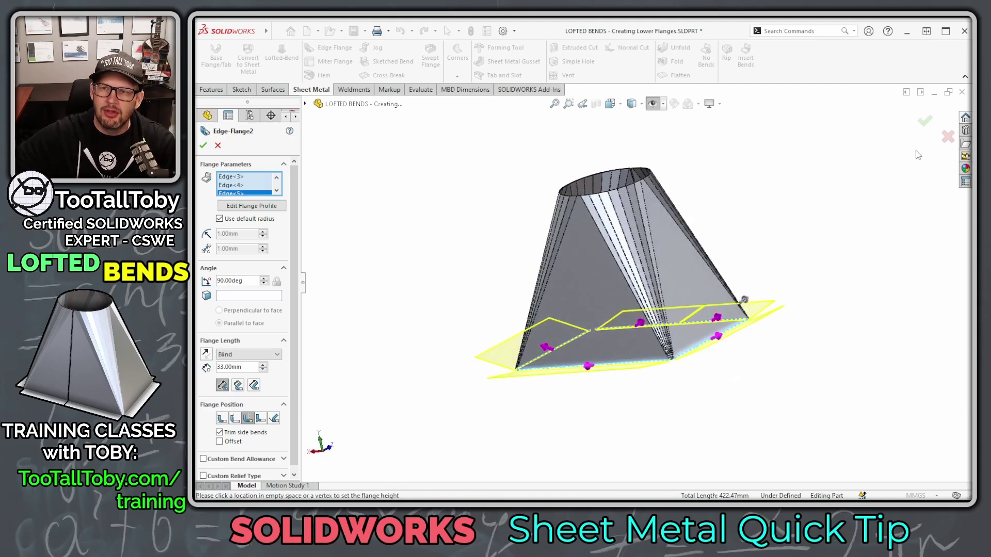
pyautogui.press('Return')
# Examine in the front view how the new edge flanges are angled relative to the side walls and the base
pyautogui.hotkey('ctrl', '1')
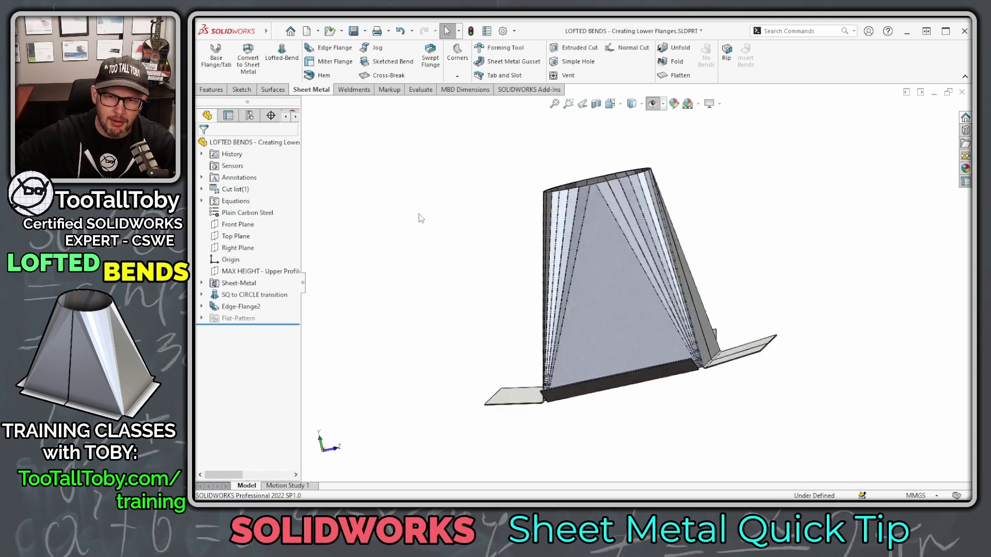
pyautogui.moveTo(709, 256)
pyautogui.mouseDown()
pyautogui.moveTo(772, 393)
pyautogui.moveTo(912, 335)
pyautogui.mouseUp()
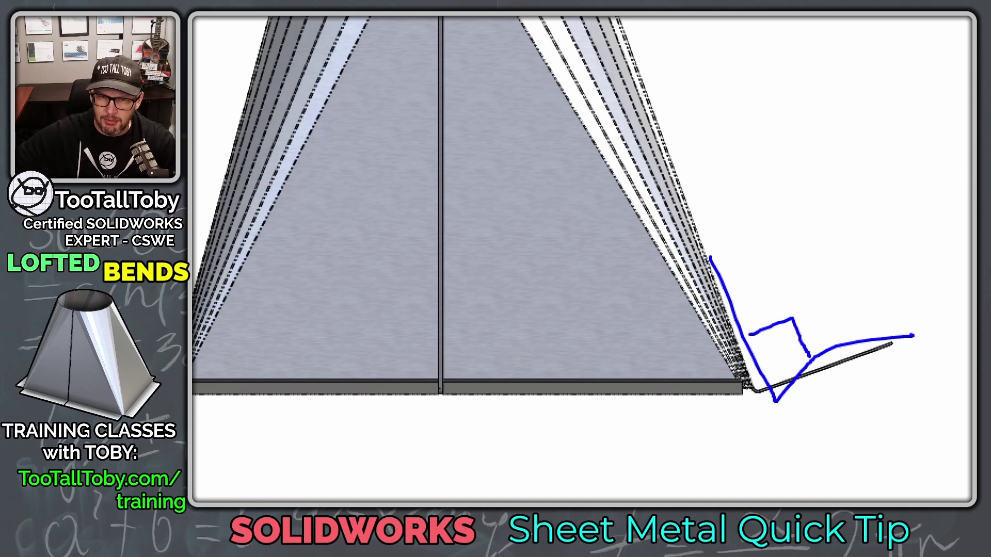
pyautogui.moveTo(194, 401); pyautogui.dragTo(971, 401)
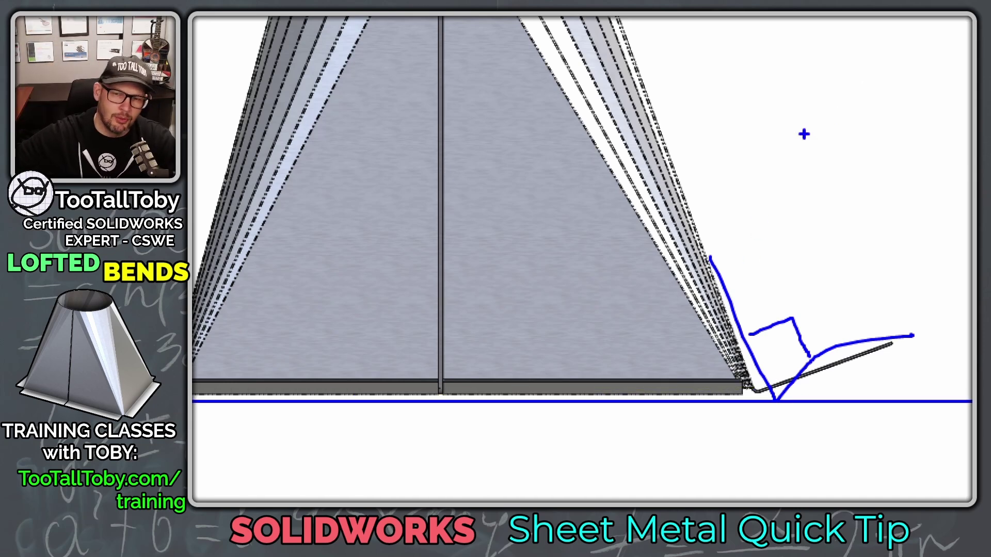
pyautogui.moveTo(812, 307)
pyautogui.mouseDown(button='middle')
pyautogui.moveTo(785, 309)
pyautogui.moveTo(783, 346)
pyautogui.moveTo(734, 297)
pyautogui.moveTo(736, 312)
pyautogui.mouseUp(button='middle')
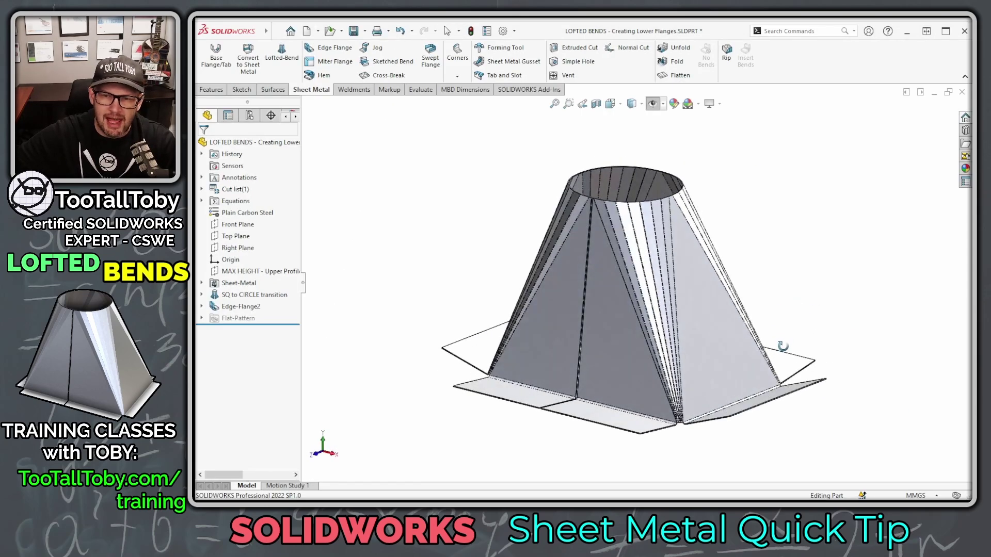
pyautogui.scroll(-3, 736, 312)
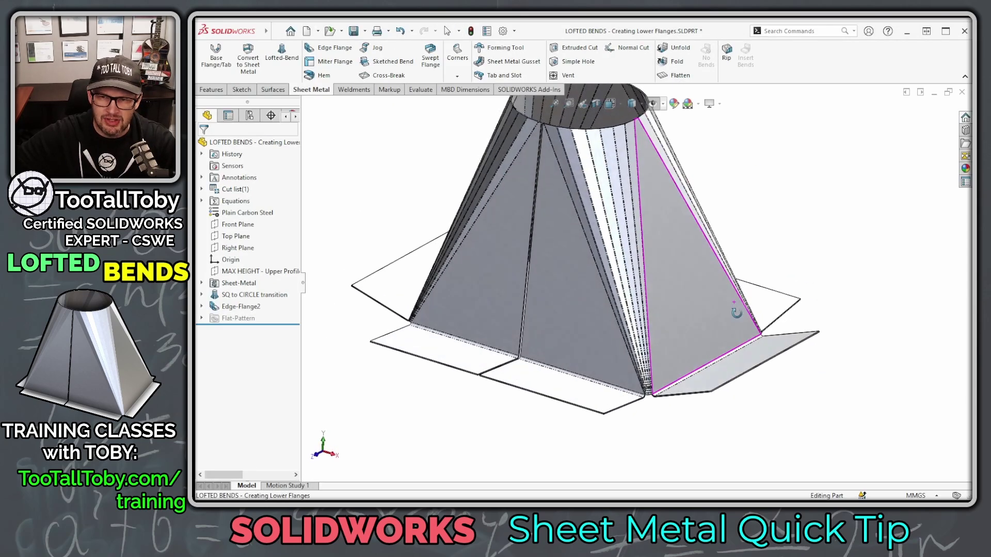
pyautogui.scroll(2, 732, 323)
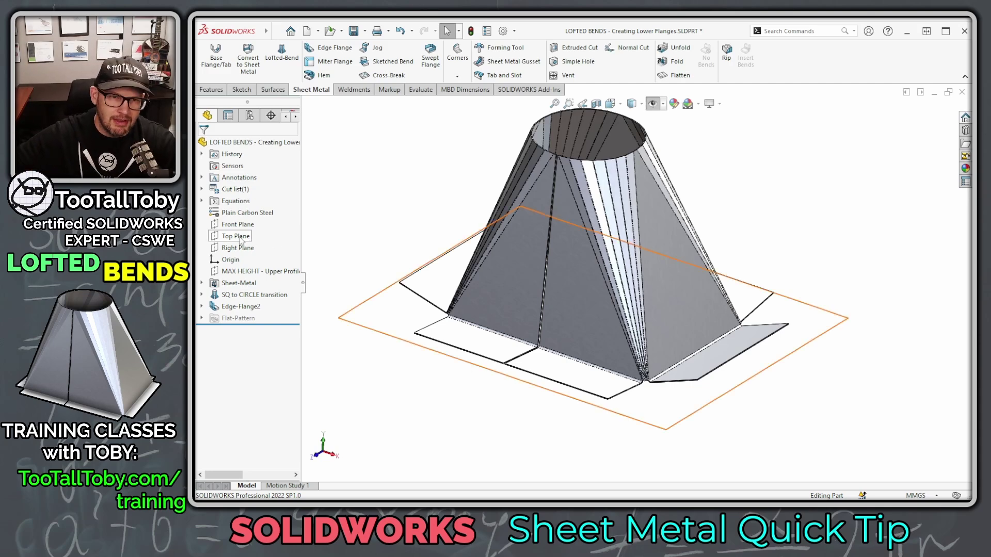
# Measure the angles of the front face and the right side face relative to the Top Plane
pyautogui.click(480, 301)
pyautogui.keyDown('ctrl'); pyautogui.click(512, 287); pyautogui.keyUp('ctrl')
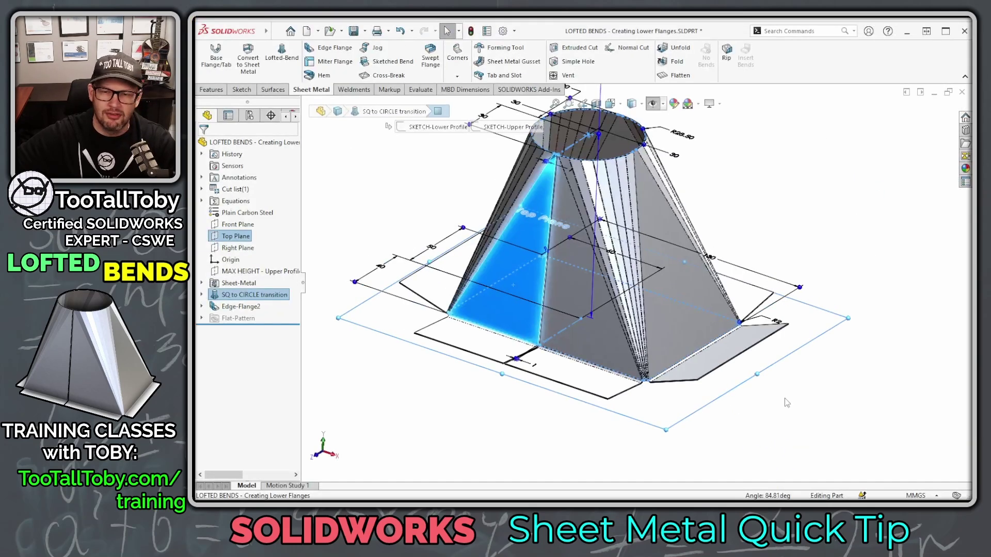
pyautogui.click(784, 402)
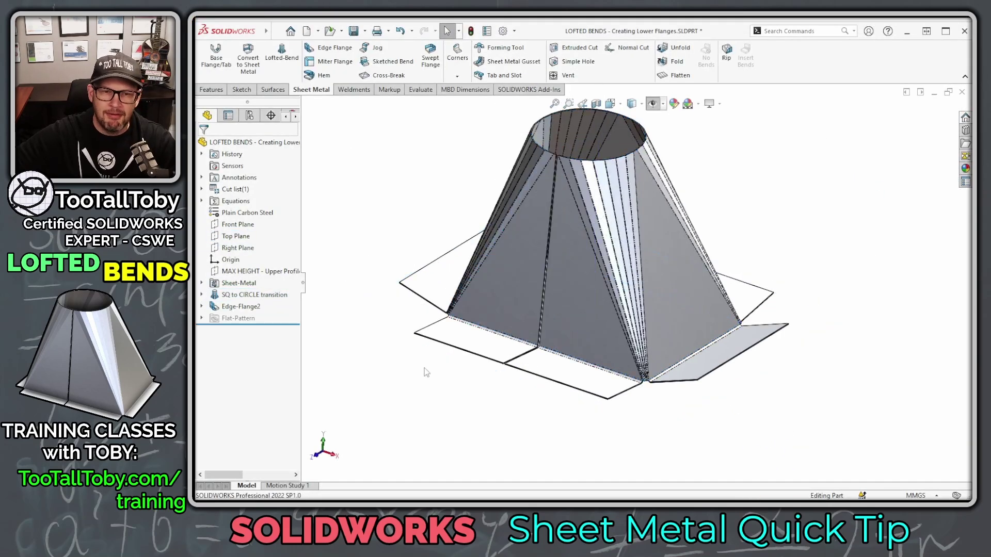
pyautogui.click(528, 383)
pyautogui.click(661, 301)
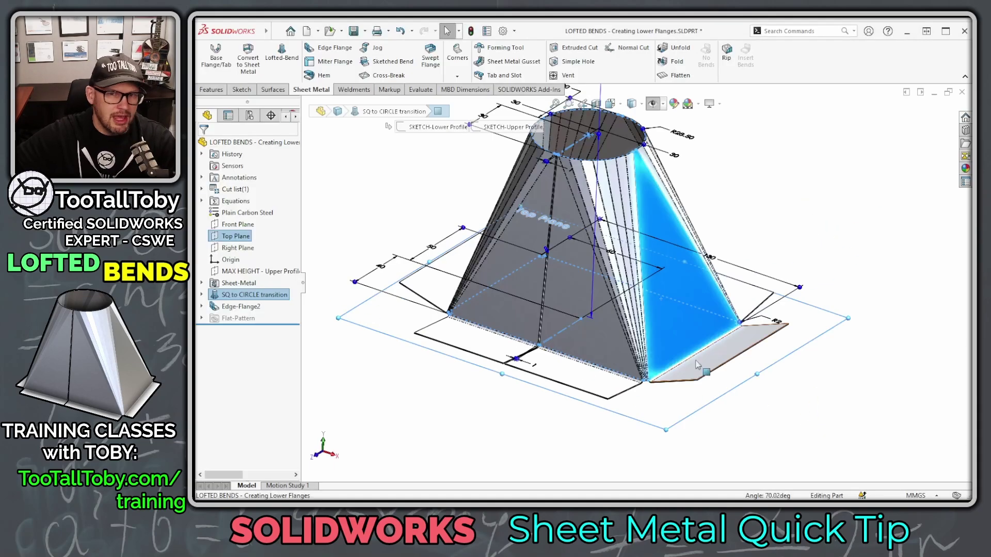
# Measure the angles of the left side face and the rear face relative to the Top Plane
pyautogui.moveTo(365, 160); pyautogui.dragTo(162, 246, button='middle')
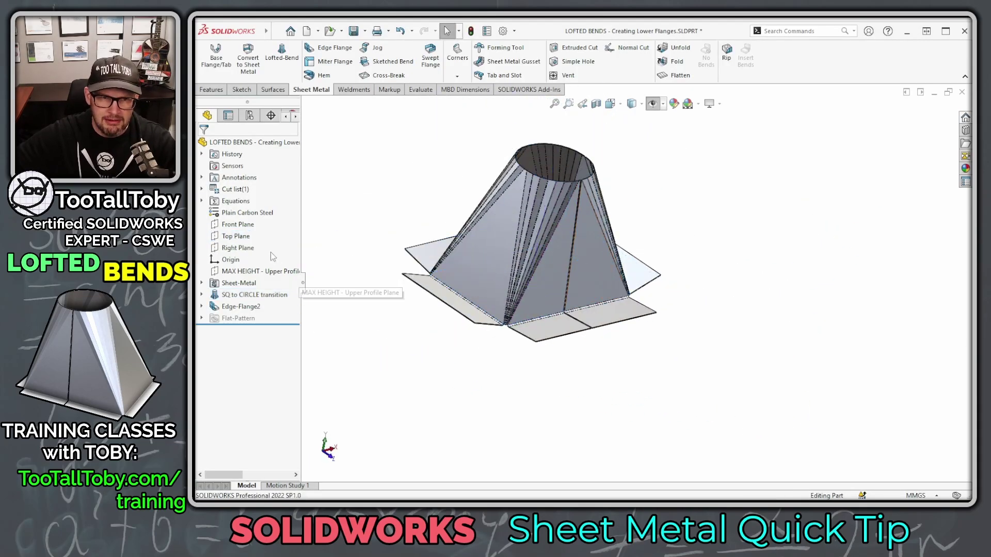
pyautogui.click(472, 259)
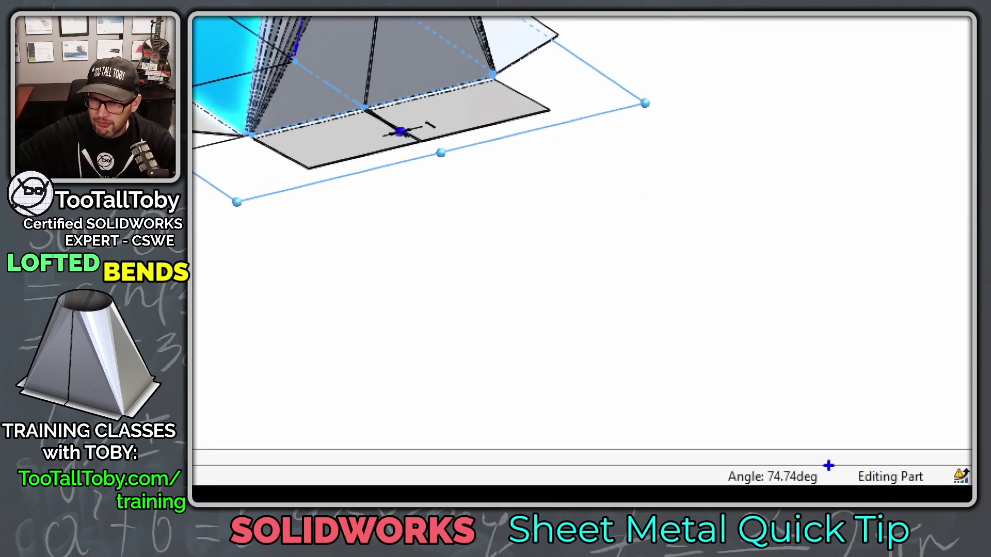
pyautogui.moveTo(687, 376); pyautogui.dragTo(658, 413, button='middle')
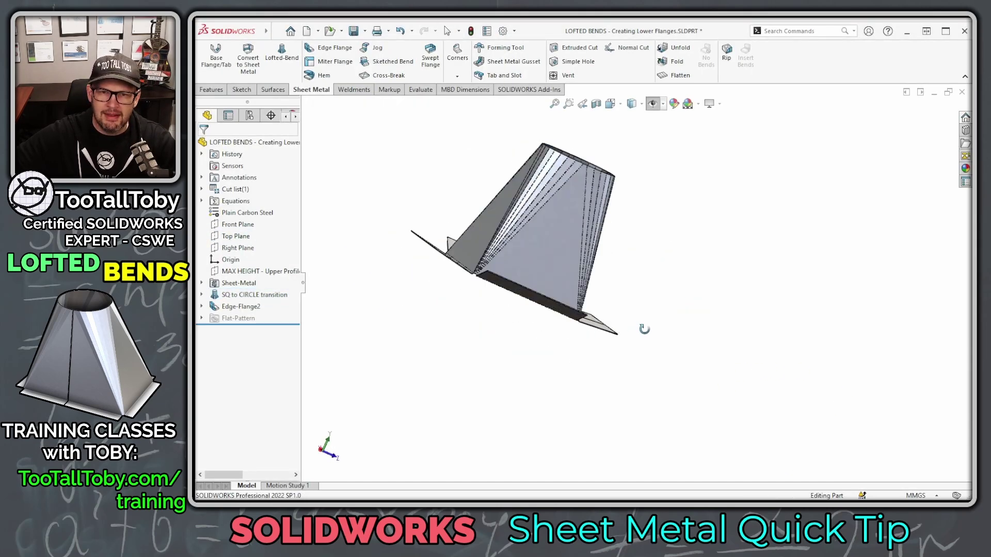
pyautogui.click(236, 235)
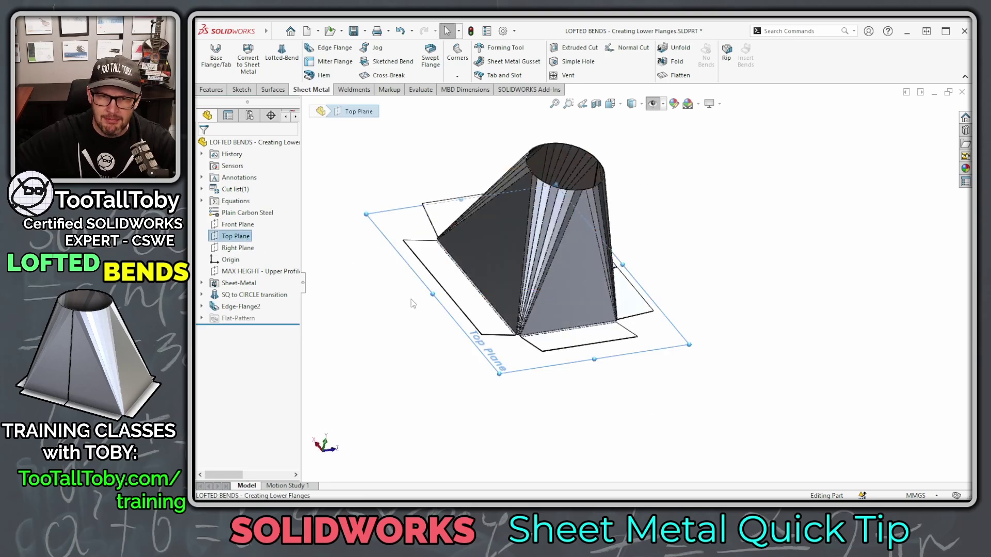
pyautogui.click(495, 257)
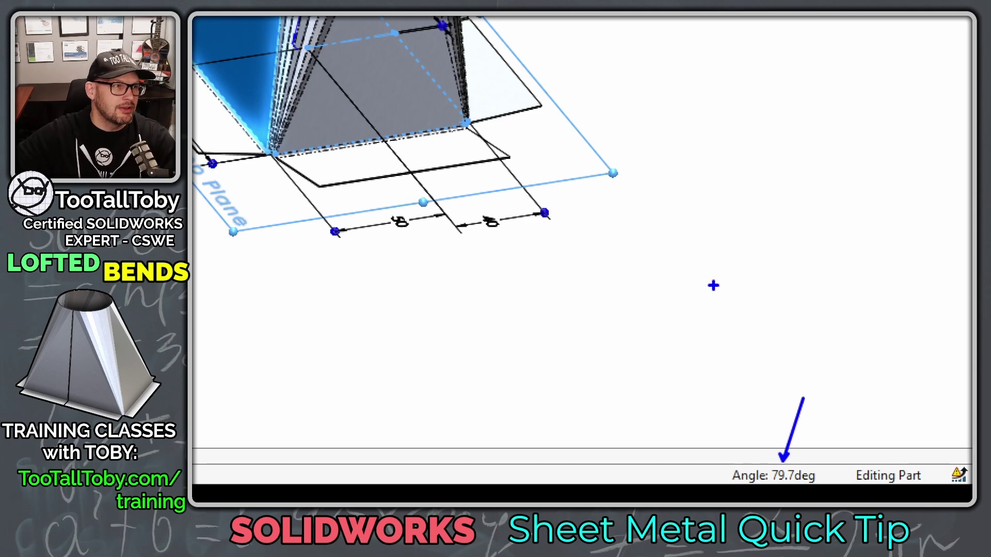
# Examine the edge flanges and their open corners from the Top view
pyautogui.moveTo(656, 307); pyautogui.dragTo(394, 217, button='middle')
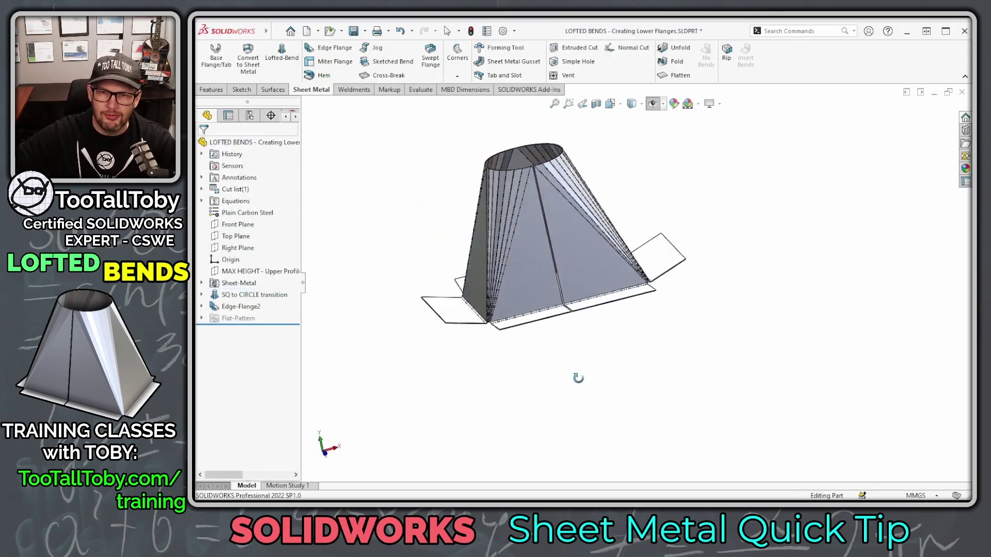
pyautogui.moveTo(579, 366); pyautogui.dragTo(574, 427, button='middle')
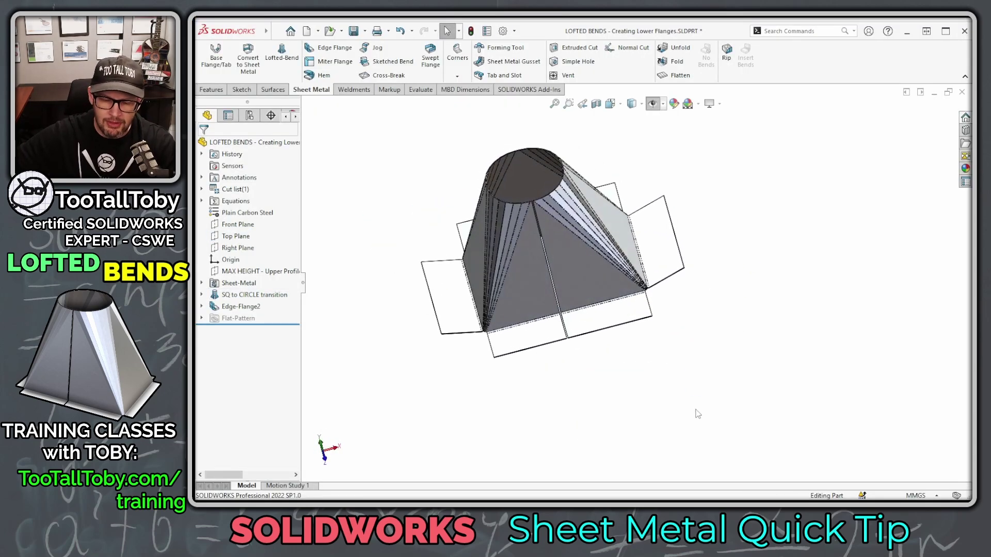
pyautogui.hotkey('ctrl', '5')
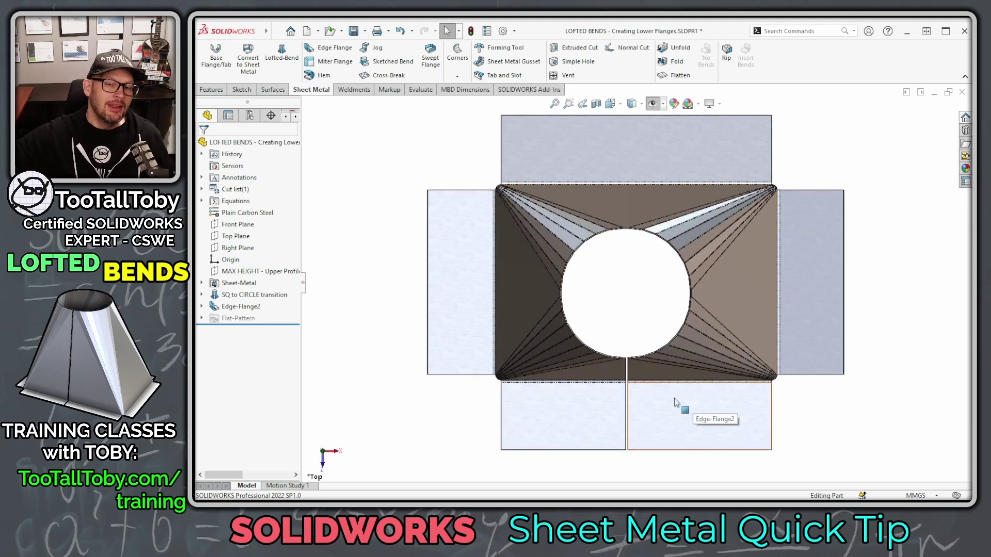
pyautogui.press('z')
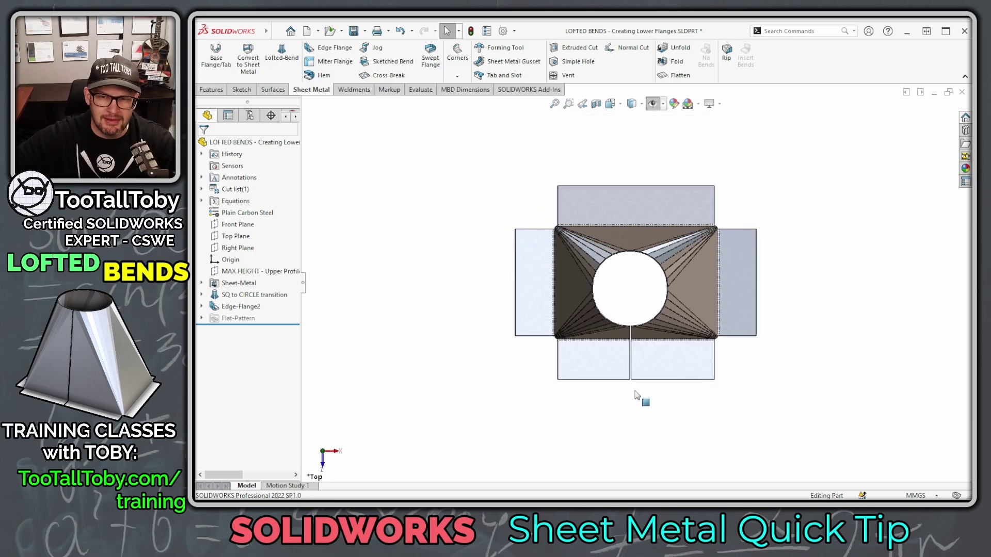
# Try to level the edge flanges by reducing their shared flange angle to 79 degrees, discarding the edit
pyautogui.hotkey('ctrl', '7')
pyautogui.click(578, 324)
pyautogui.click(465, 274)
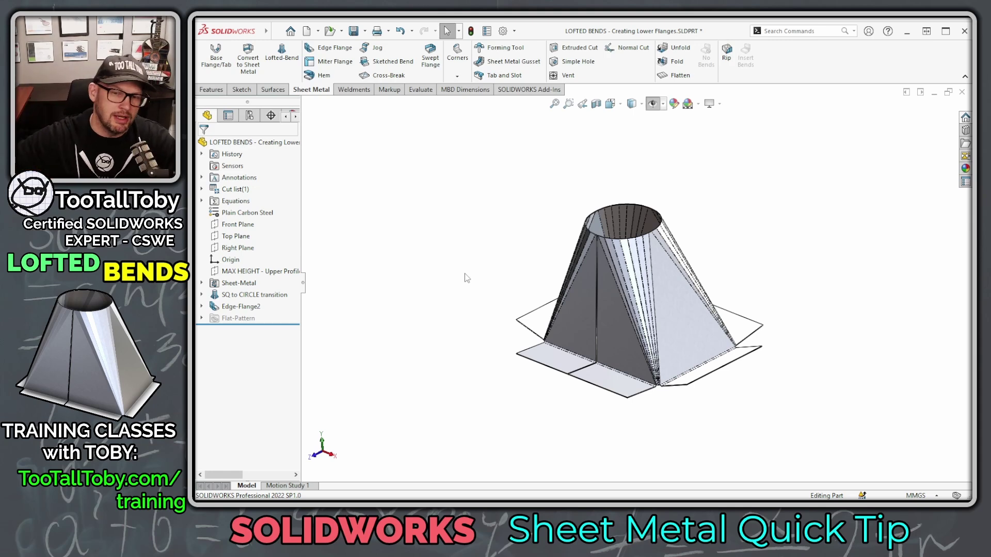
pyautogui.click(229, 307)
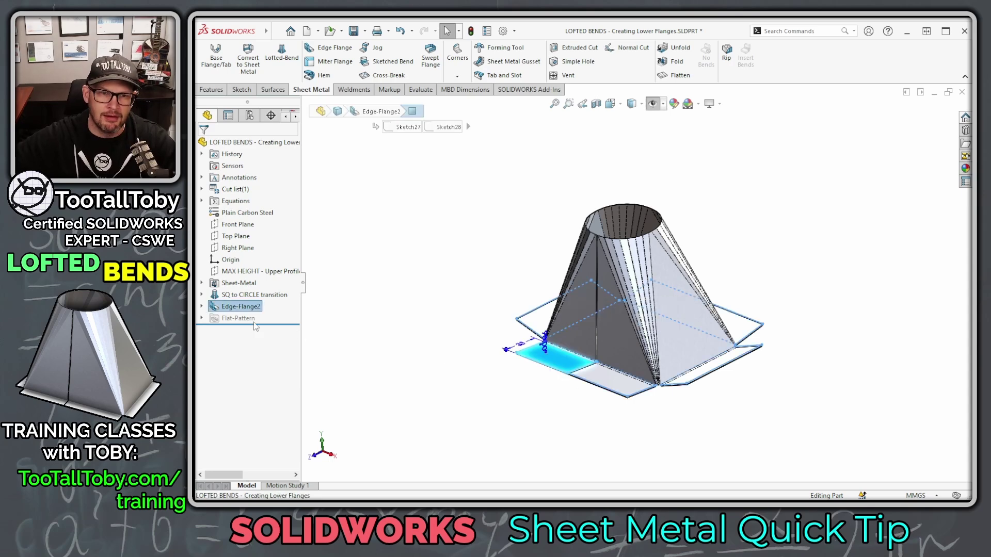
pyautogui.rightClick(229, 308)
pyautogui.click(237, 276)
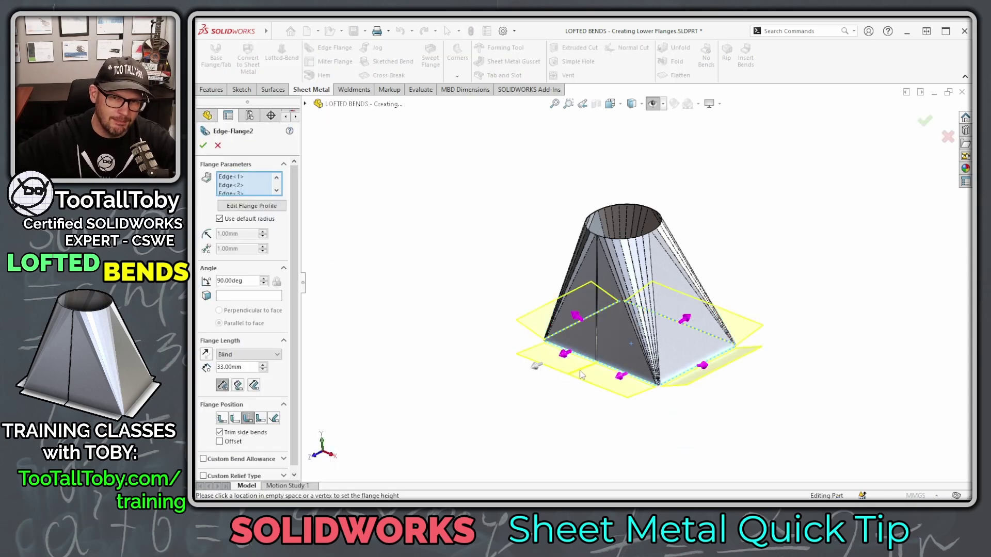
pyautogui.scroll(-3, 582, 366)
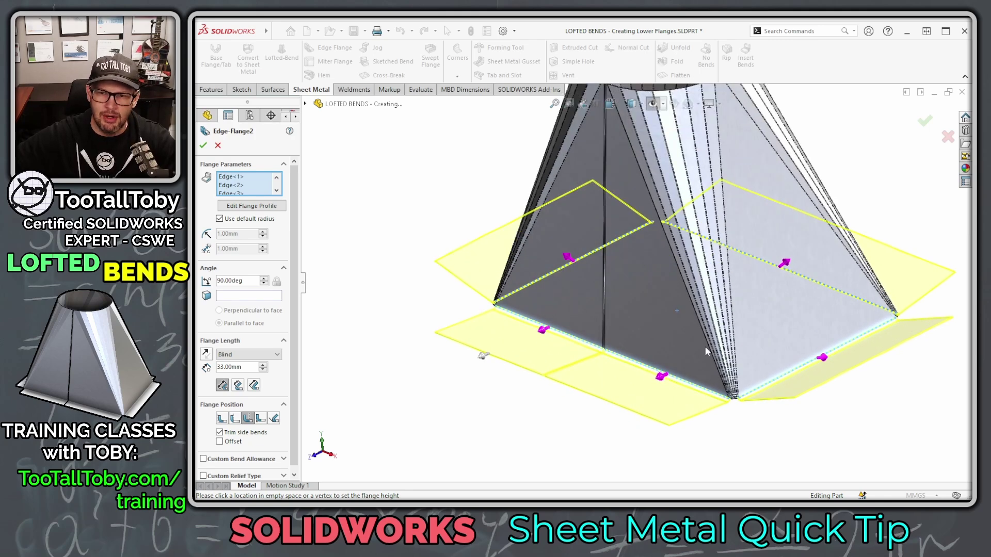
pyautogui.click(264, 283)
pyautogui.click(263, 283)
pyautogui.click(264, 283)
pyautogui.click(264, 283)
pyautogui.click(264, 283)
pyautogui.click(264, 283)
pyautogui.click(263, 284)
pyautogui.click(264, 283)
pyautogui.click(263, 283)
pyautogui.click(263, 283)
pyautogui.click(264, 283)
pyautogui.moveTo(634, 362)
pyautogui.mouseDown(button='middle')
pyautogui.moveTo(653, 335)
pyautogui.moveTo(686, 323)
pyautogui.moveTo(668, 320)
pyautogui.moveTo(622, 350)
pyautogui.mouseUp(button='middle')
pyautogui.scroll(3, 622, 350)
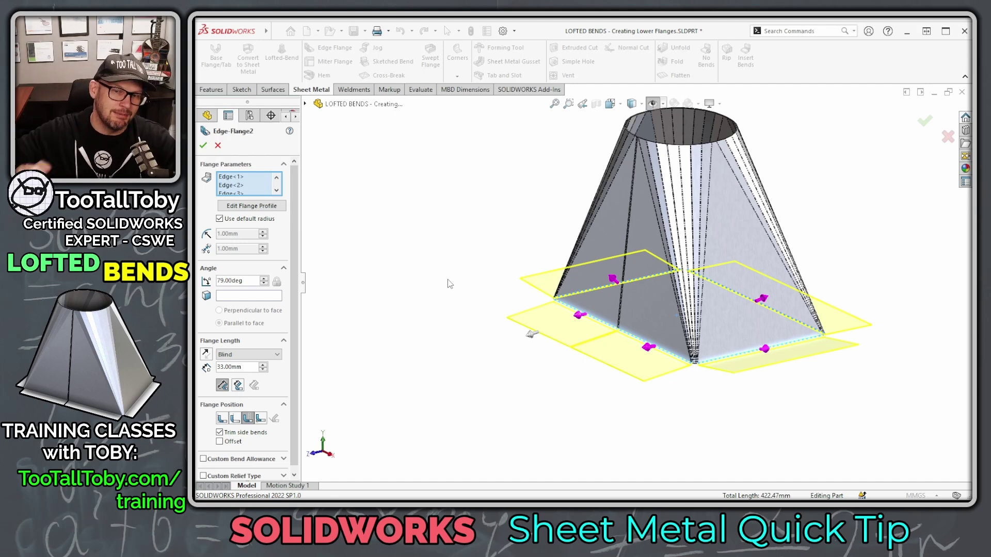
pyautogui.click(218, 146)
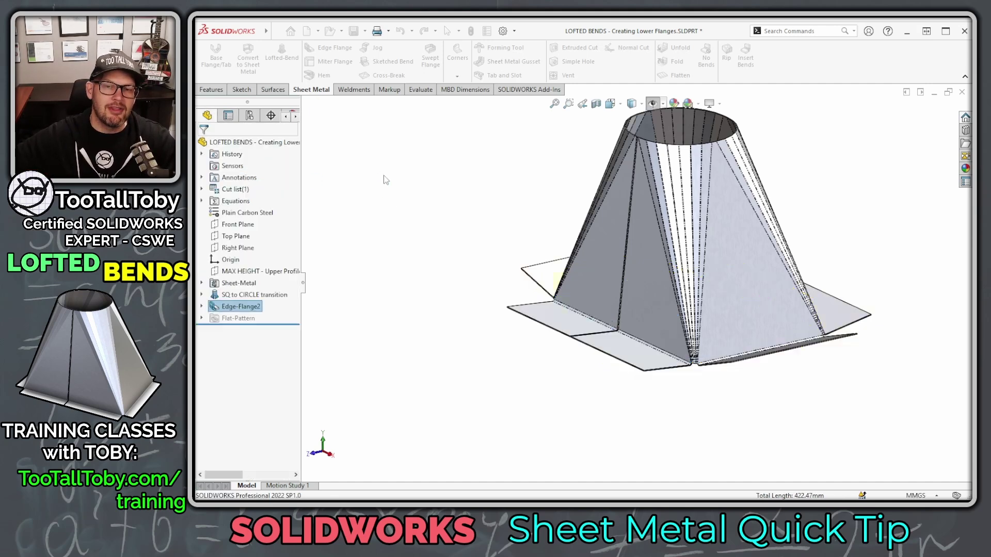
# Examine the flange layout from the Top view by tracing the desired overall outline and the front-left flange area in freehand markup
pyautogui.hotkey('ctrl', '5')
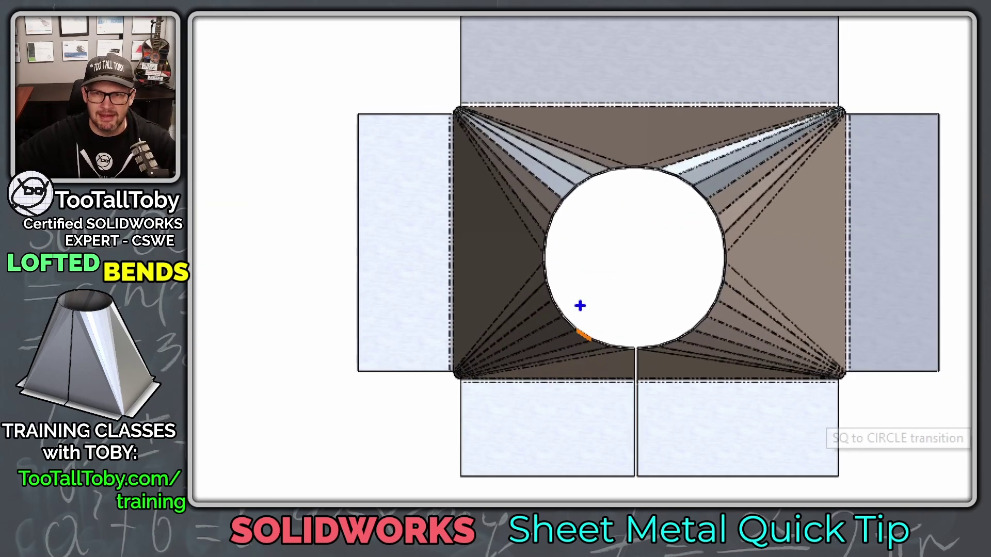
pyautogui.moveTo(419, 74)
pyautogui.mouseDown()
pyautogui.moveTo(823, 84)
pyautogui.moveTo(905, 74)
pyautogui.moveTo(920, 420)
pyautogui.moveTo(409, 422)
pyautogui.moveTo(407, 171)
pyautogui.mouseUp()
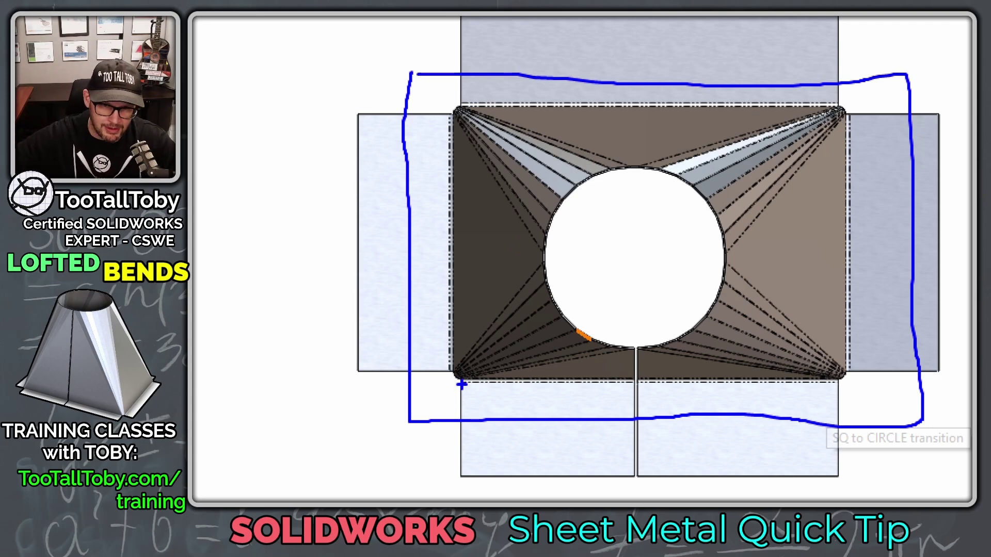
pyautogui.moveTo(497, 422); pyautogui.dragTo(612, 427)
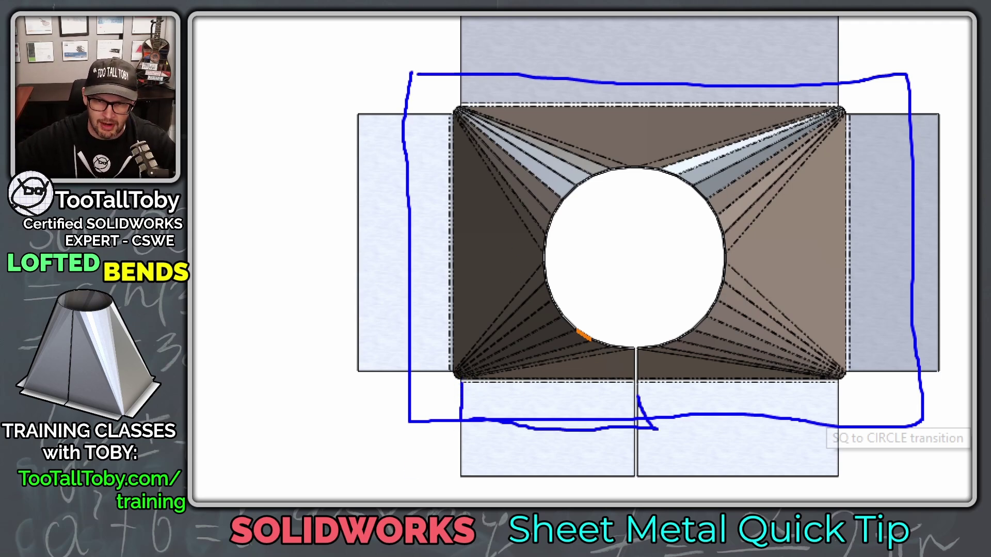
pyautogui.moveTo(619, 379); pyautogui.dragTo(447, 383)
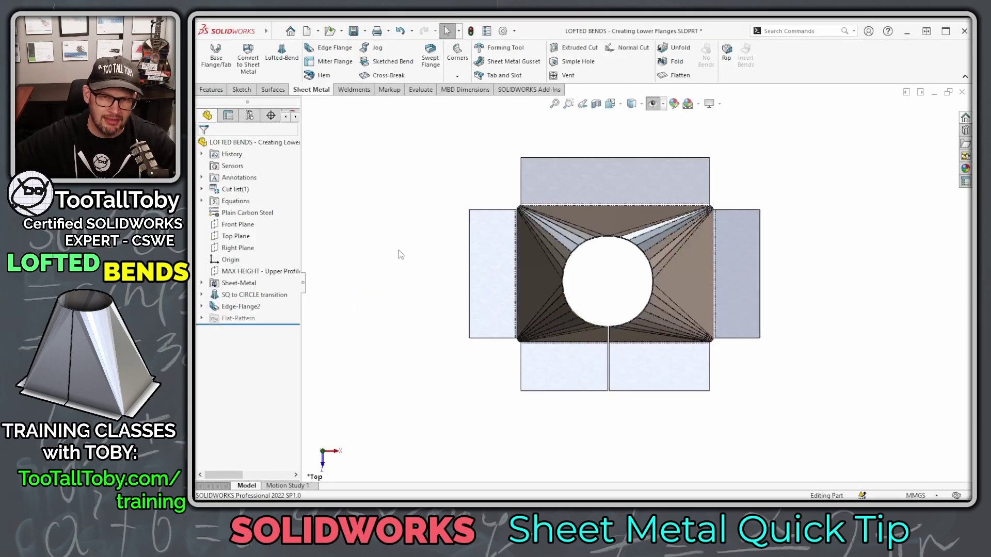
# Edit the existing edge flange to use a length of 15 mm and inspect the flanges from above
pyautogui.rightClick(228, 306)
pyautogui.click(246, 271)
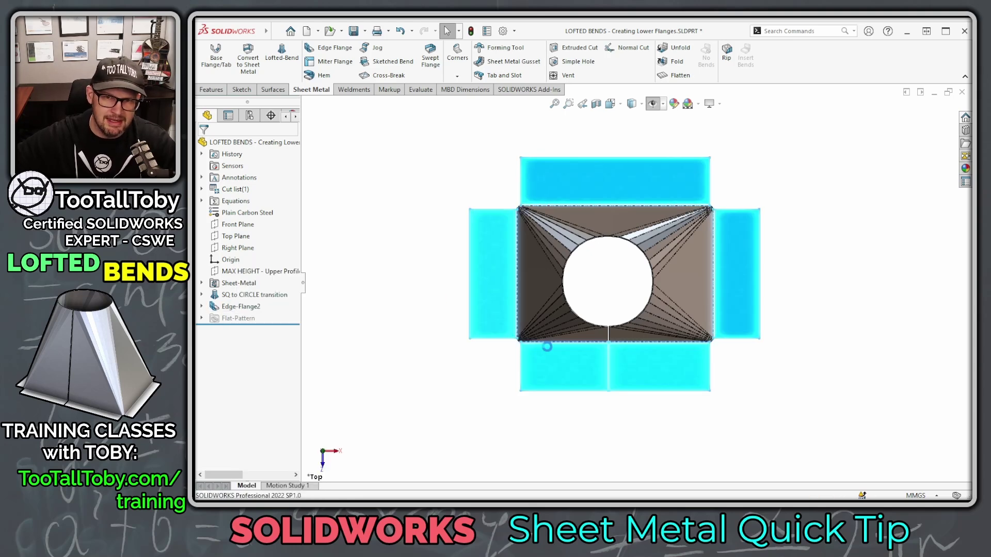
pyautogui.hotkey('ctrl', '7')
pyautogui.moveTo(596, 292); pyautogui.dragTo(617, 281, button='middle')
pyautogui.scroll(-3, 618, 281)
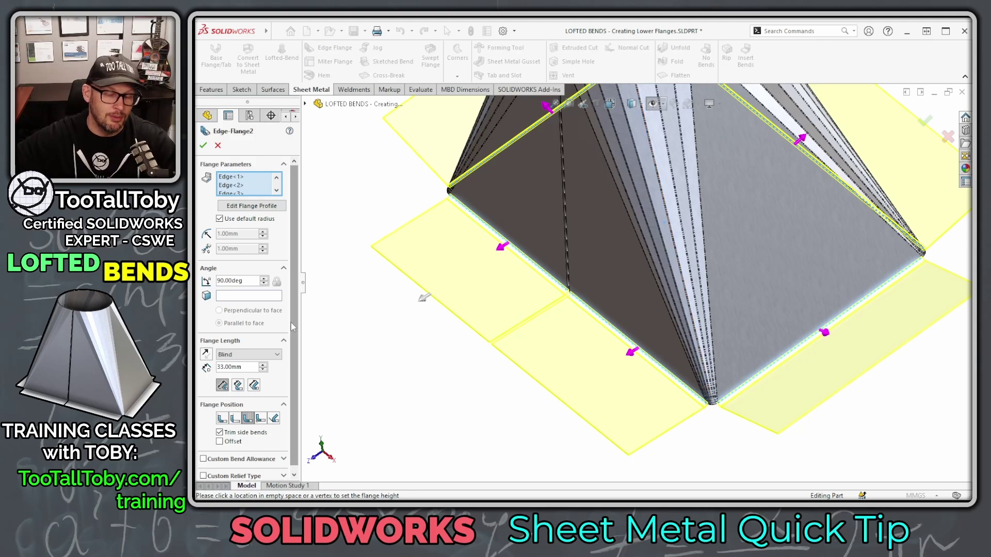
pyautogui.doubleClick(244, 367)
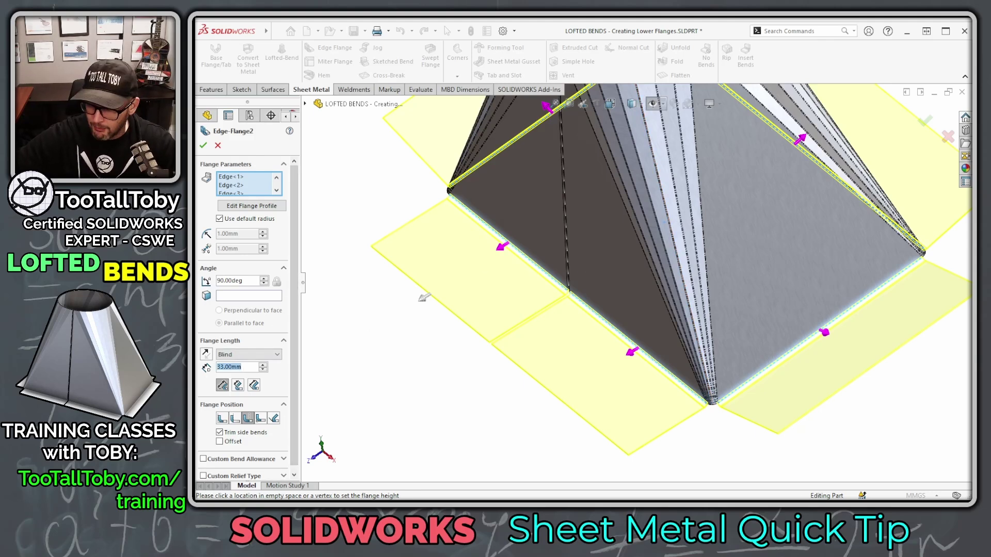
pyautogui.write('15')
pyautogui.press('Return')
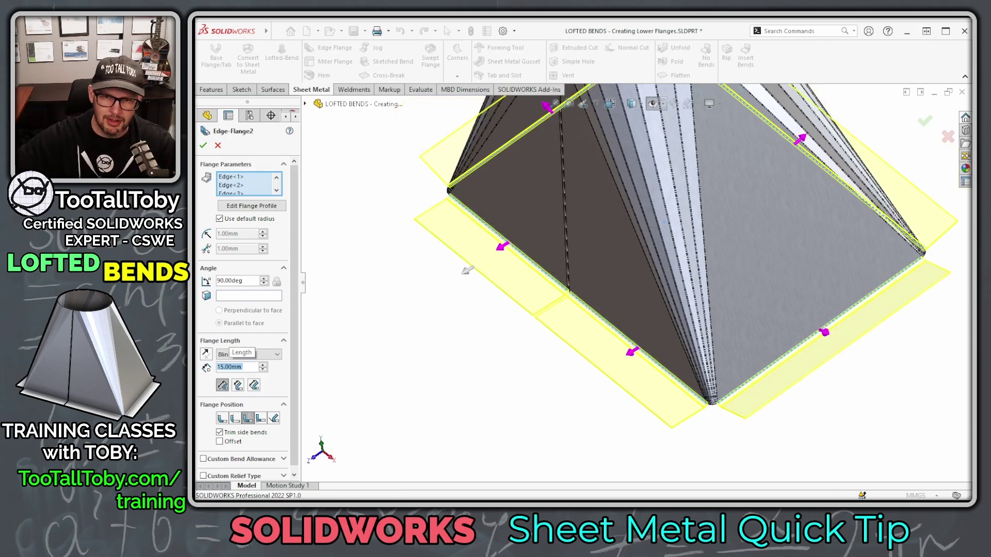
pyautogui.scroll(2, 638, 285)
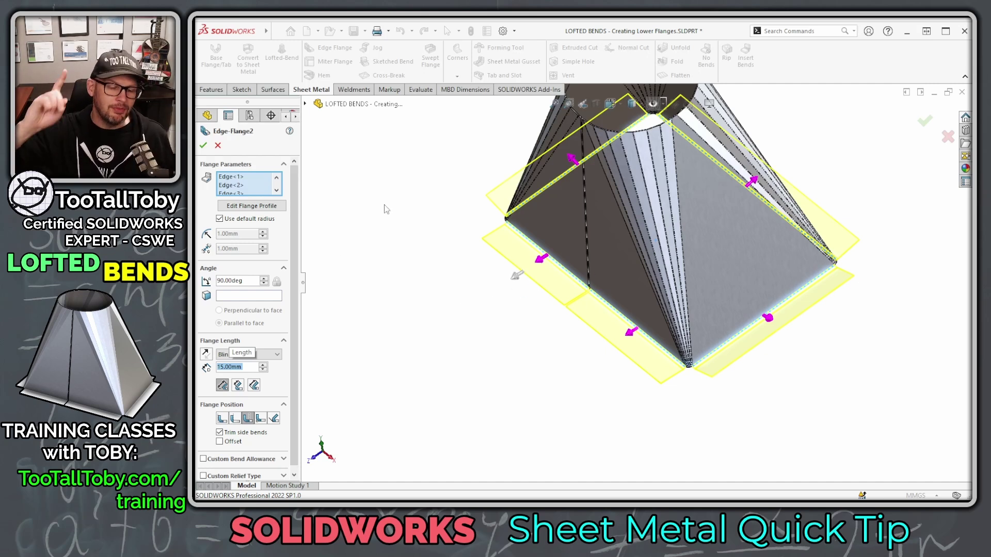
pyautogui.click(204, 145)
pyautogui.moveTo(743, 188); pyautogui.dragTo(538, 330, button='middle')
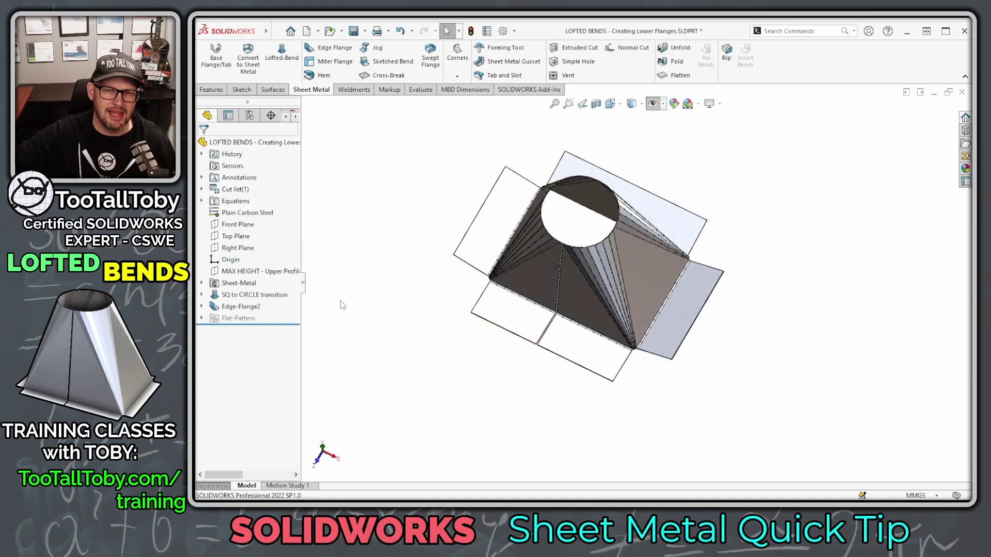
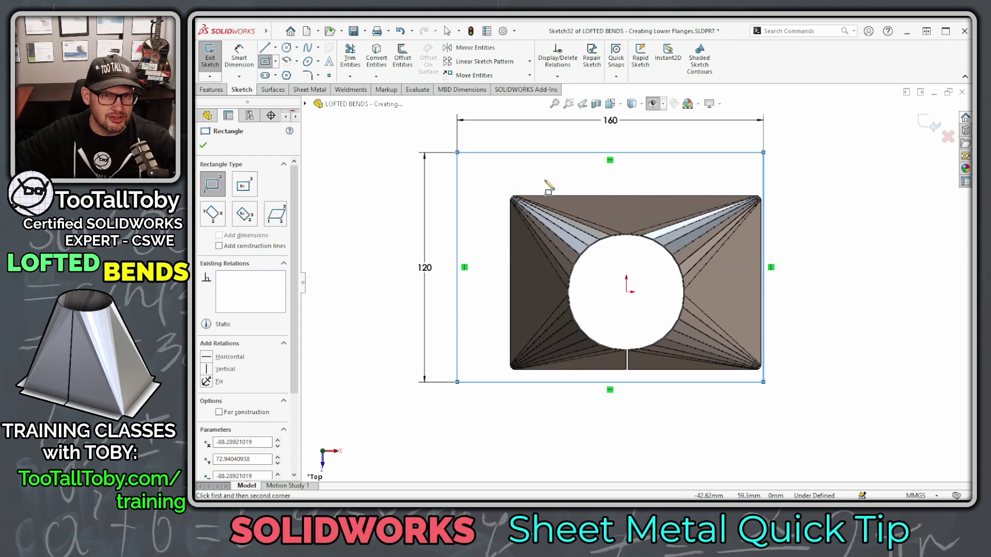
# Sketch a vertical centerline about 22.4 mm long from the rear base edge to the rear line of the 160 by 120 rectangle
pyautogui.click(275, 48)
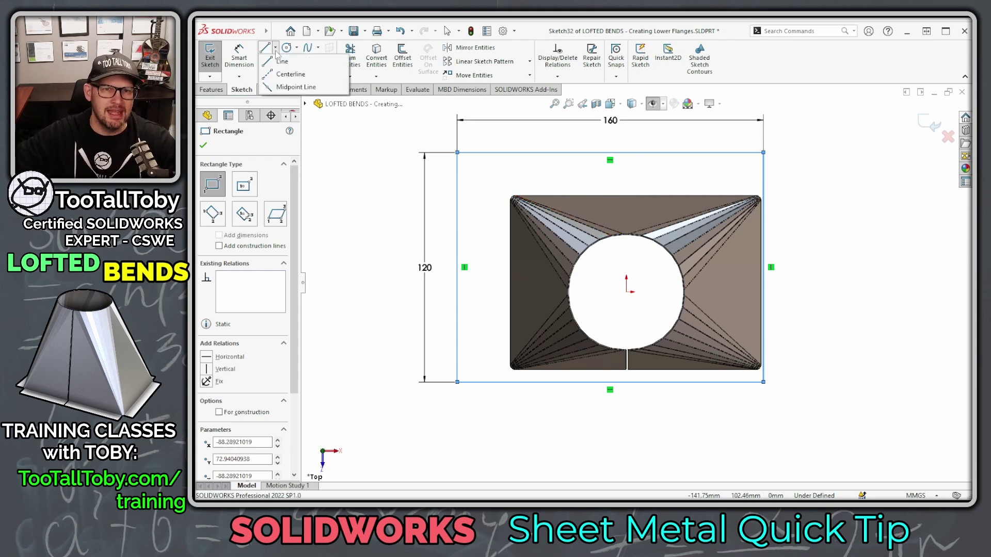
pyautogui.click(291, 75)
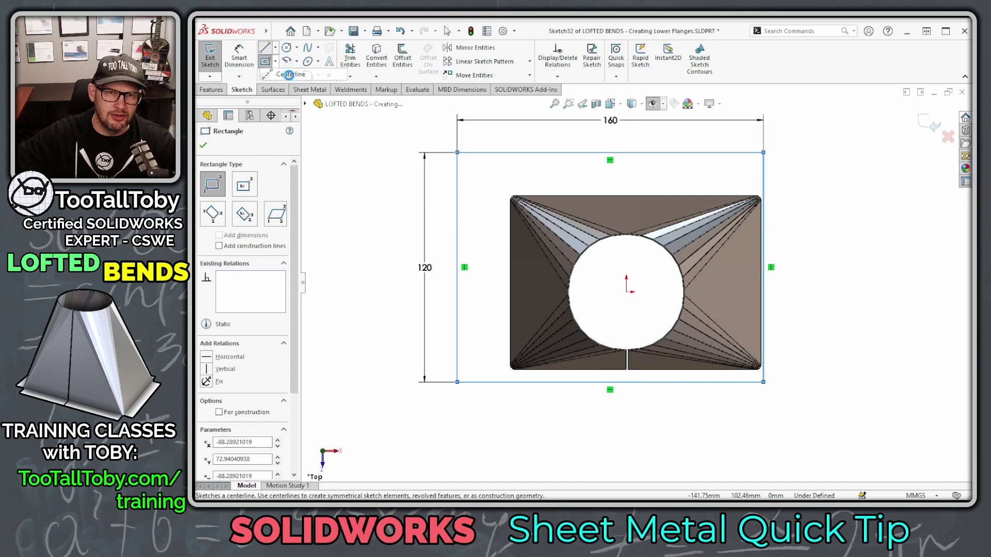
pyautogui.click(638, 195)
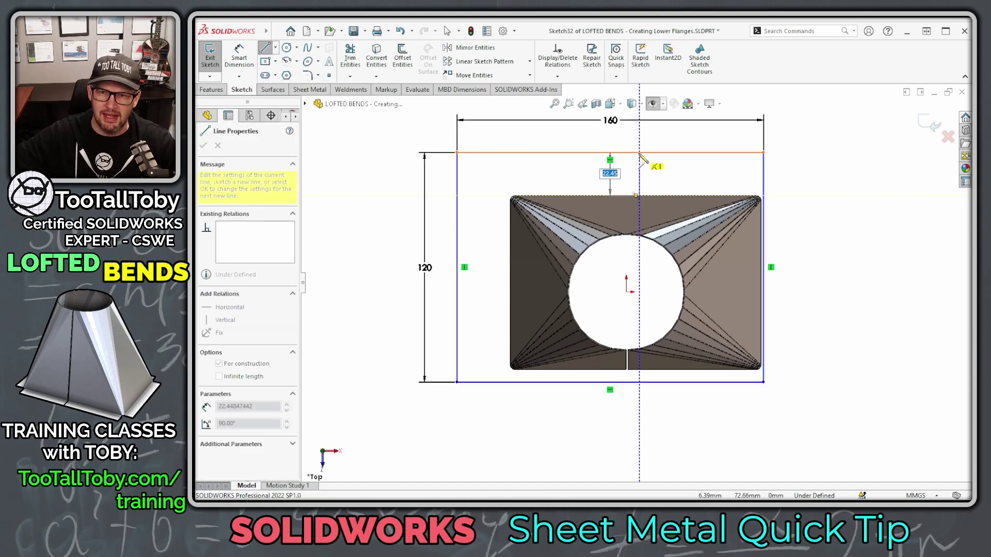
pyautogui.click(639, 153)
pyautogui.press('Escape')
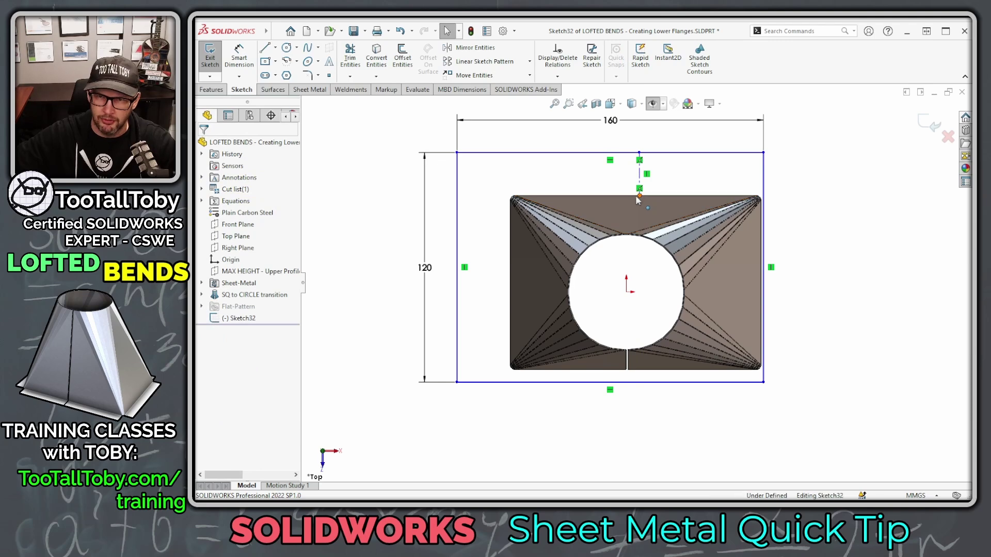
# Constrain the centerline's inner endpoint to the midpoint of the rear base edge
pyautogui.moveTo(639, 195); pyautogui.dragTo(620, 201)
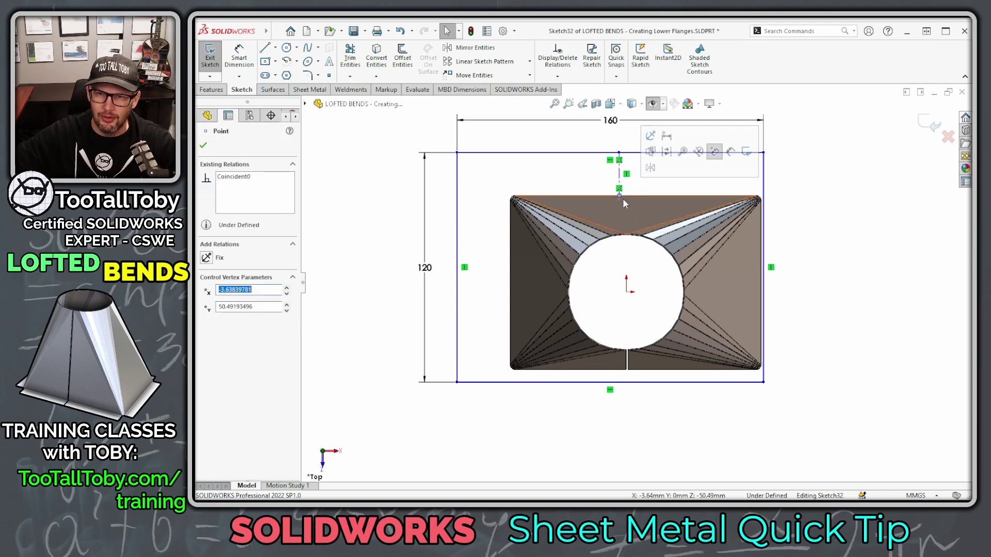
pyautogui.keyDown('ctrl'); pyautogui.click(640, 197); pyautogui.keyUp('ctrl')
pyautogui.click(685, 149)
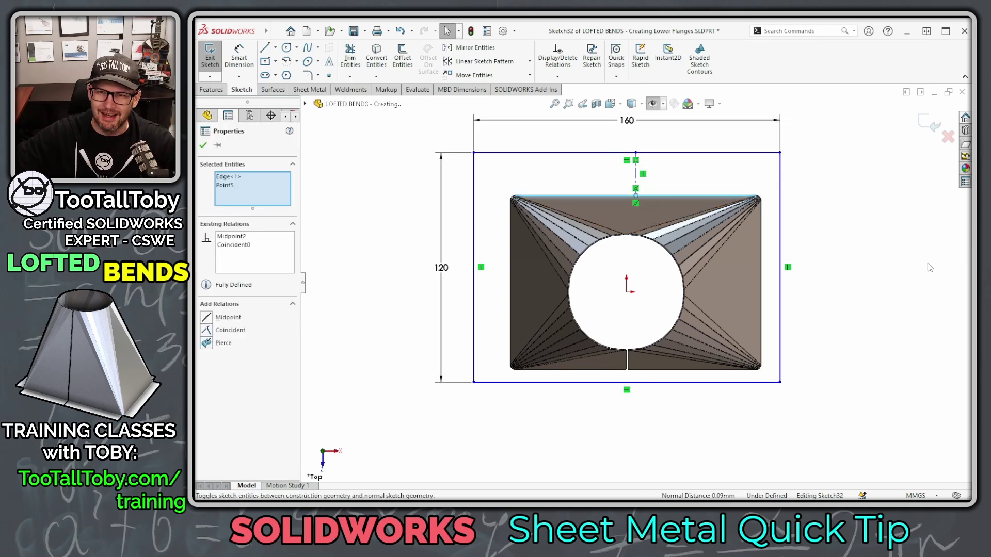
pyautogui.press('Escape')
# Sketch a vertical centerline about 6.6 mm long from the base corner at the front slit to the rectangle's front line
pyautogui.scroll(-2, 688, 438)
pyautogui.scroll(-1, 688, 438)
pyautogui.press('s')
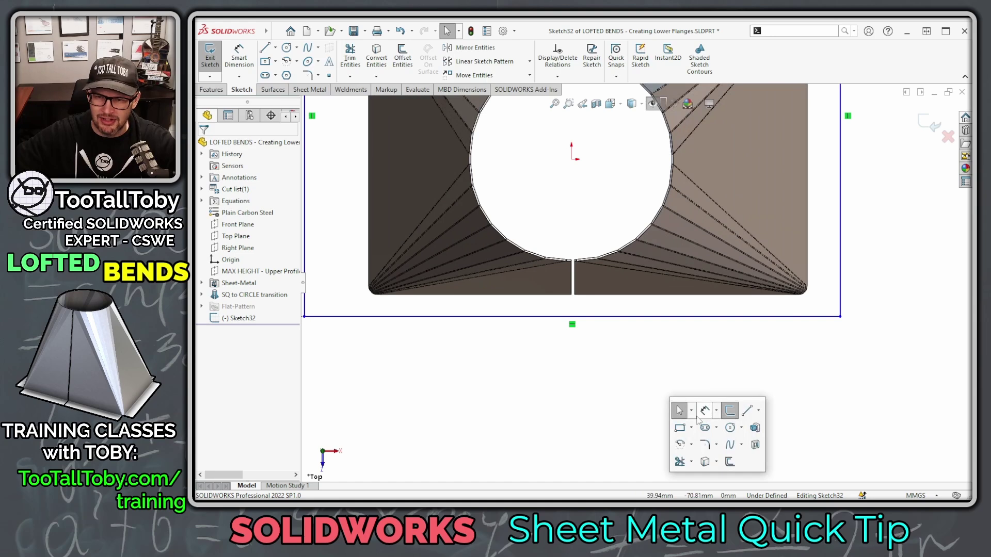
pyautogui.click(758, 410)
pyautogui.click(776, 440)
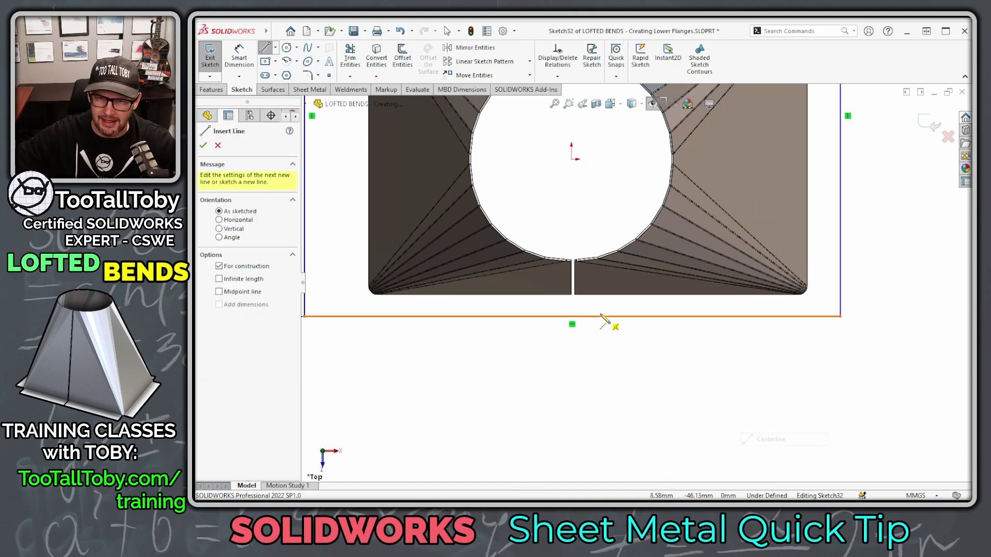
pyautogui.moveTo(575, 295); pyautogui.dragTo(572, 316)
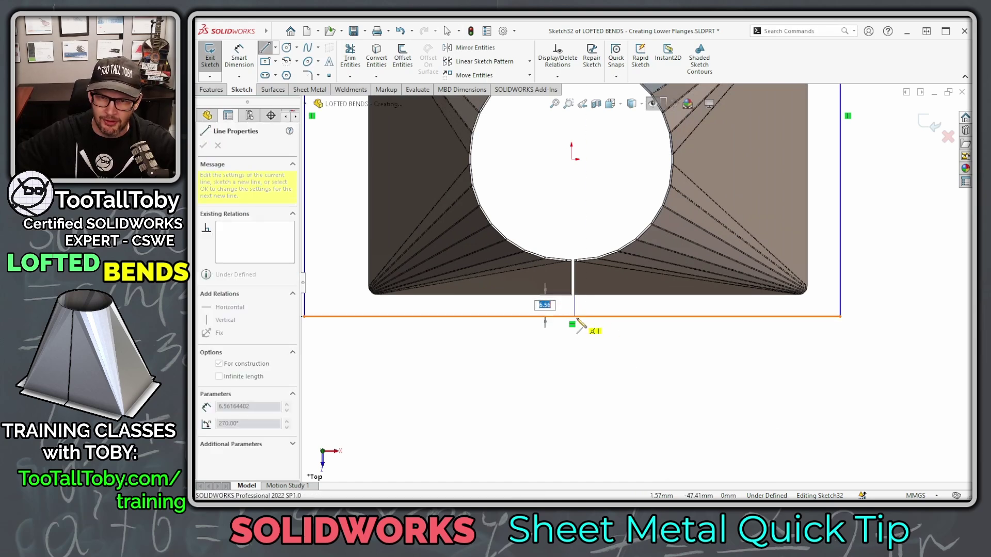
pyautogui.press('Escape')
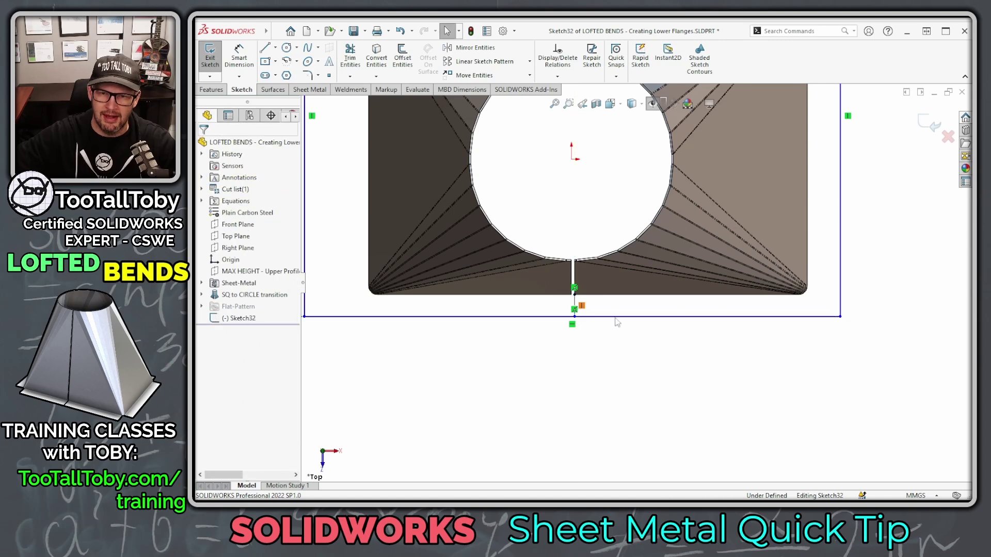
# Apply an Equal relation between the front and rear vertical centerlines to center the rectangle front to back
pyautogui.scroll(-5, 560, 274)
pyautogui.click(538, 294)
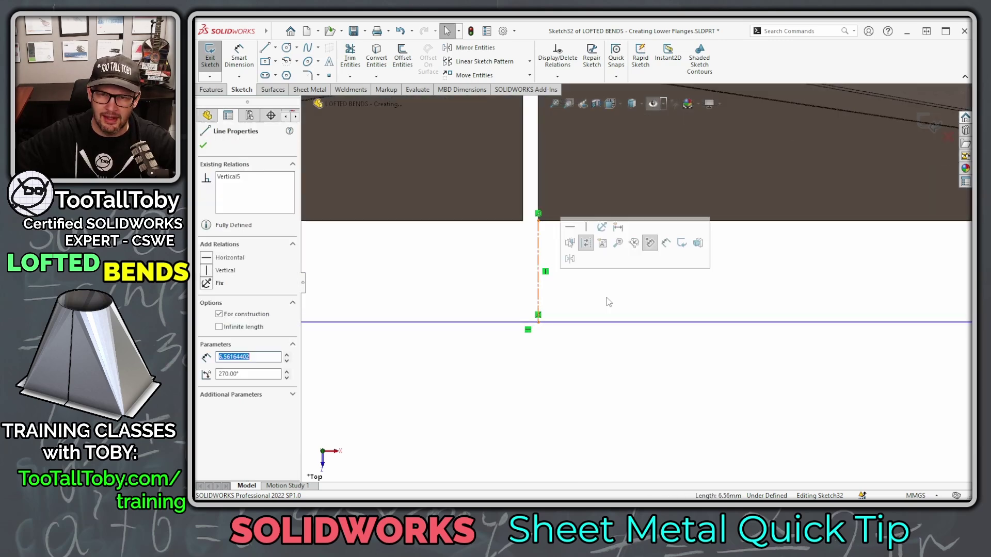
pyautogui.scroll(8, 661, 243)
pyautogui.scroll(-2, 652, 128)
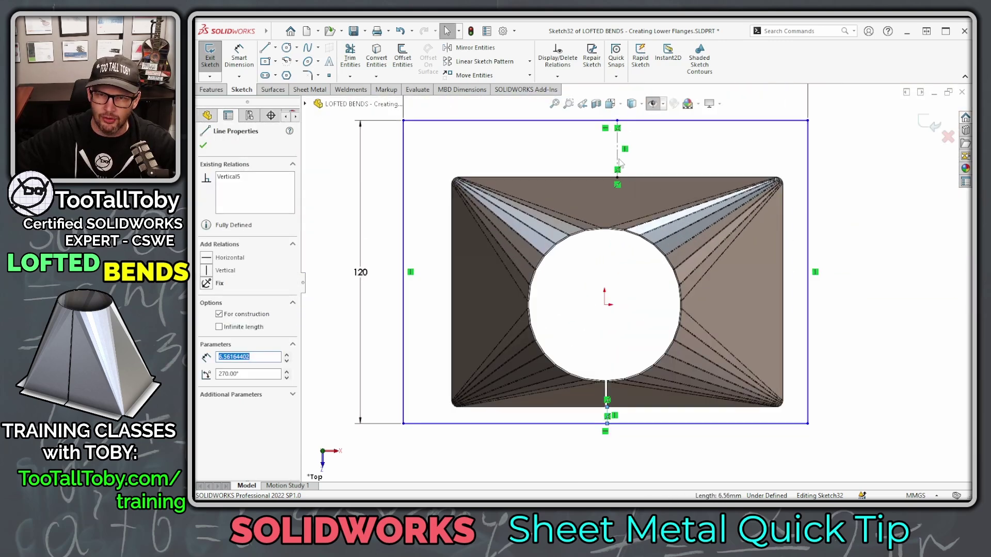
pyautogui.keyDown('ctrl'); pyautogui.click(618, 161); pyautogui.keyUp('ctrl')
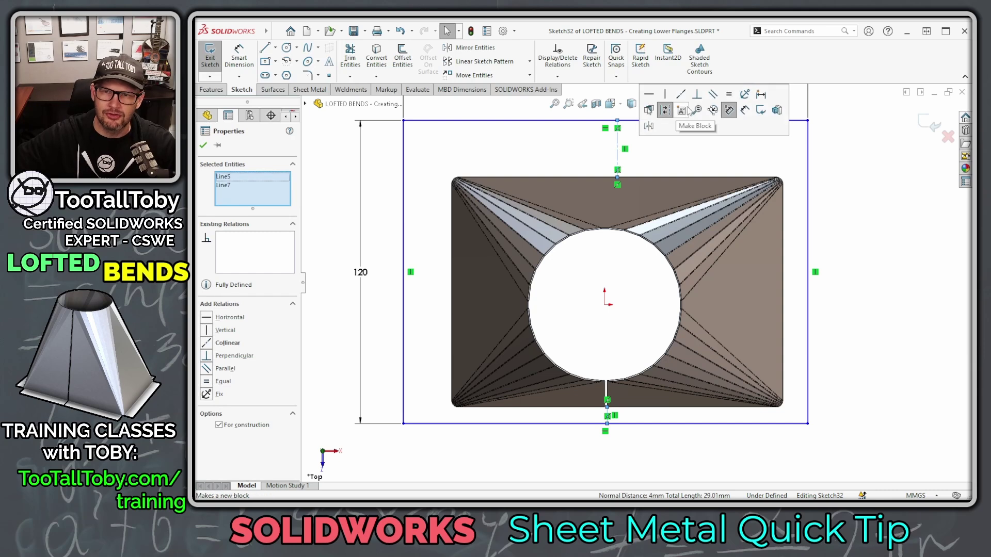
pyautogui.click(728, 95)
pyautogui.scroll(3, 617, 283)
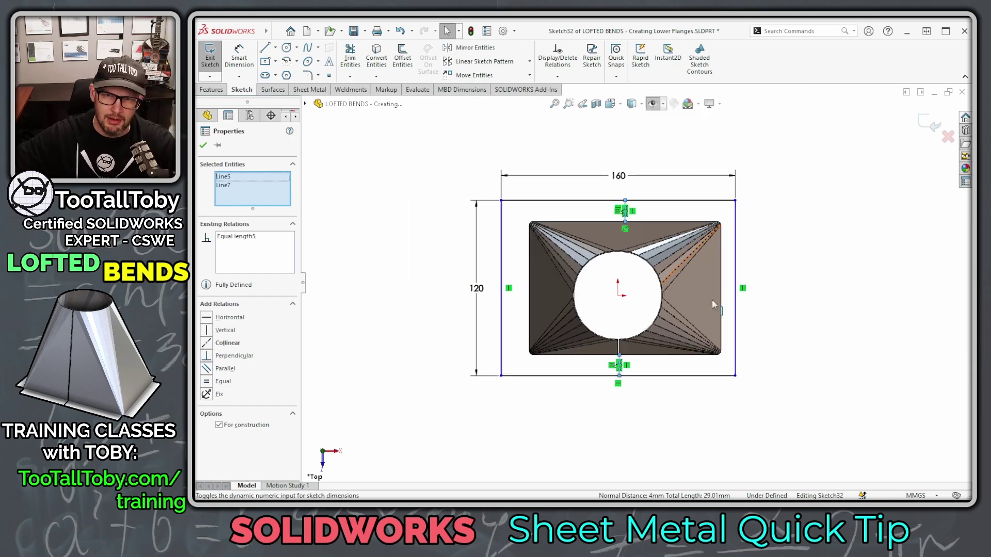
pyautogui.press('Escape')
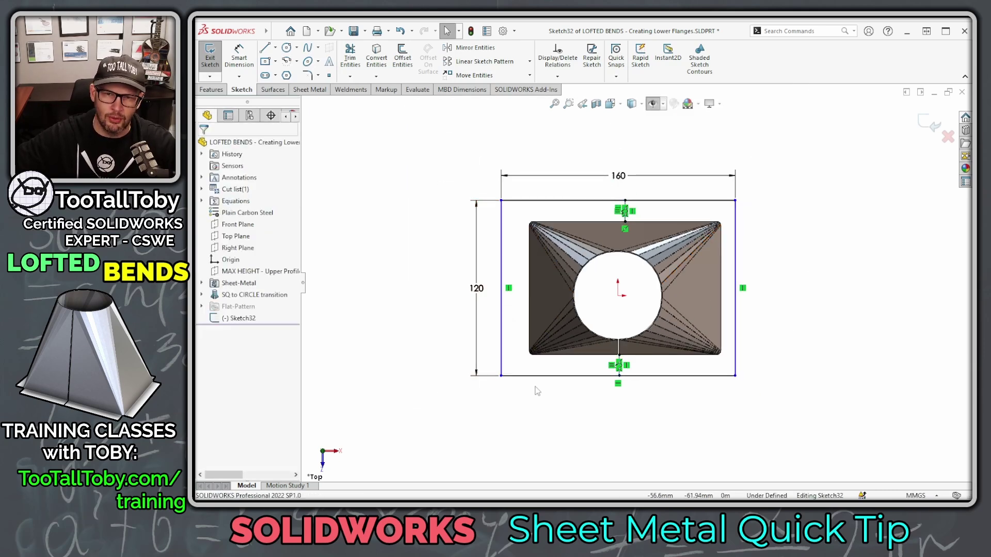
# Sketch a horizontal centerline about 18 mm long from the left base edge toward the left line of the 160 by 120 rectangle
pyautogui.scroll(-3, 632, 263)
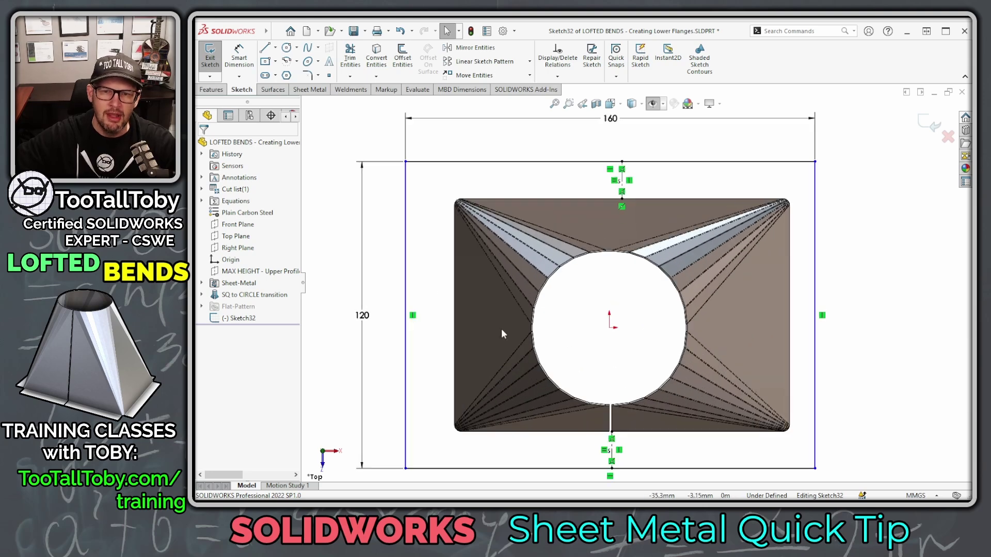
pyautogui.press('s')
pyautogui.click(584, 328)
pyautogui.click(597, 357)
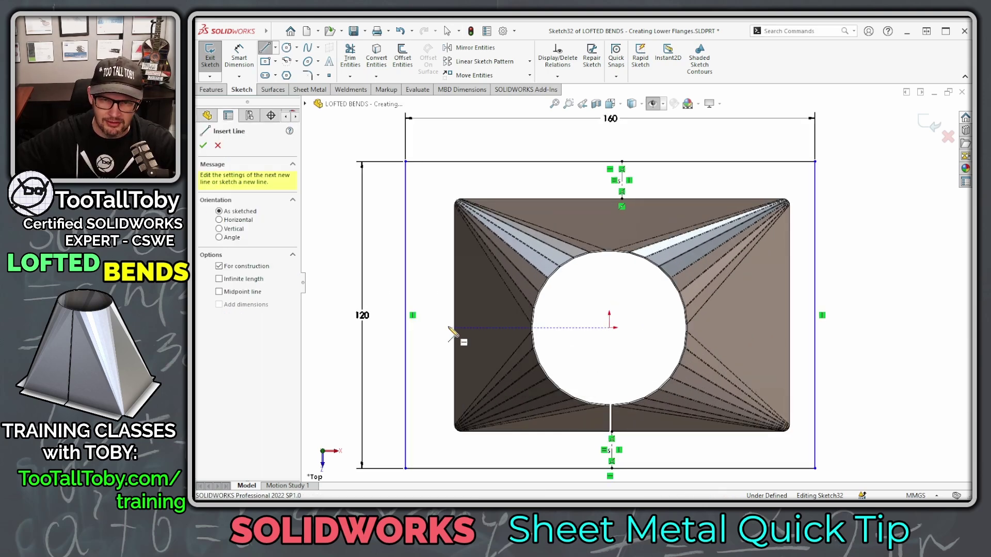
pyautogui.click(454, 315)
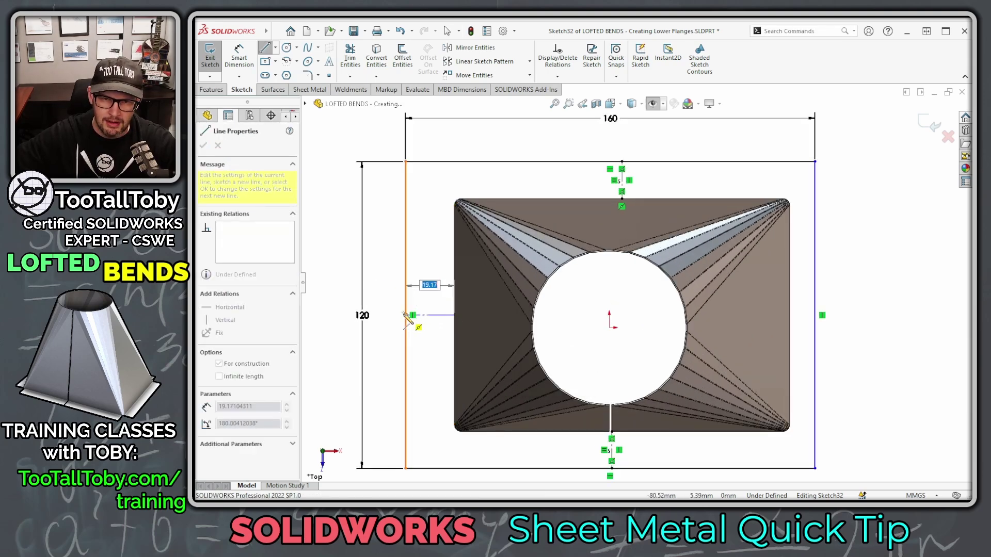
pyautogui.scroll(-8, 407, 317)
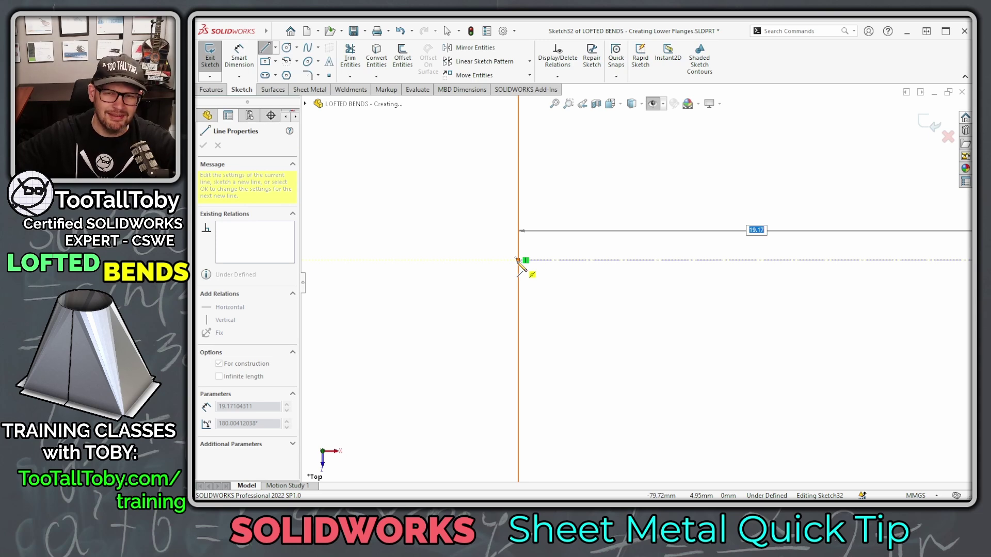
pyautogui.click(550, 261)
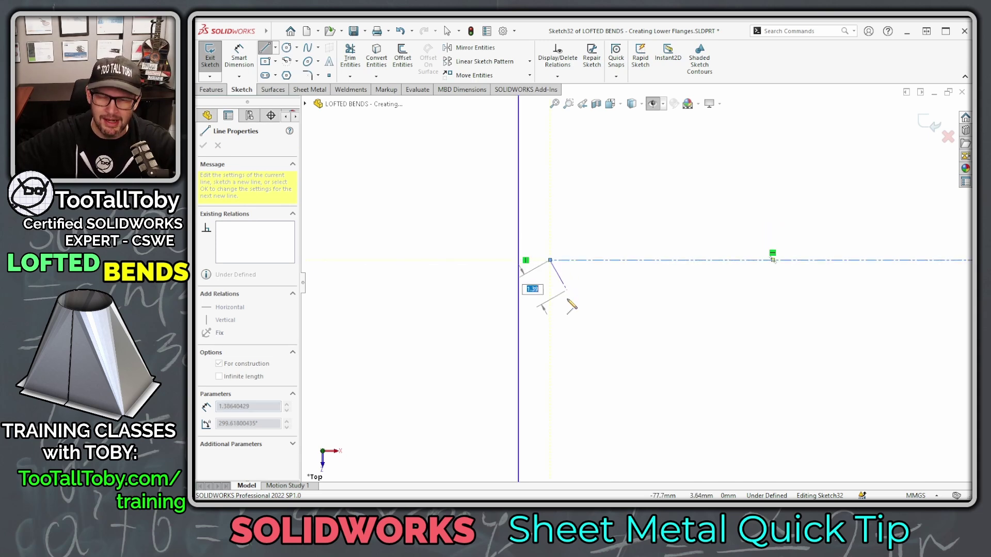
pyautogui.press('Escape')
# Make the left centerline's outer endpoint coincident with the rectangle's left line
pyautogui.click(550, 260)
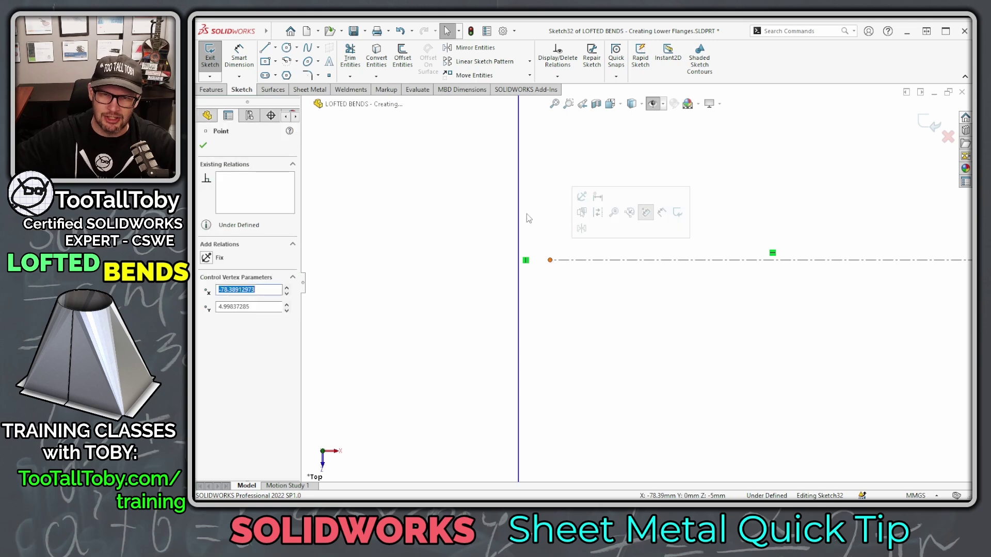
pyautogui.keyDown('ctrl'); pyautogui.click(518, 215); pyautogui.keyUp('ctrl')
pyautogui.click(566, 144)
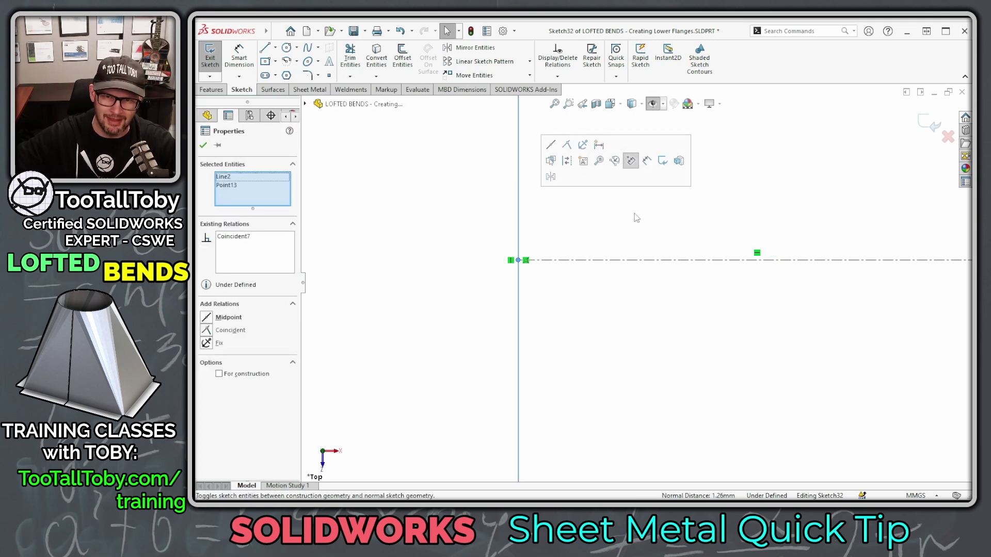
# Sketch a horizontal centerline about 5.5 mm long from the right base edge toward the rectangle's right line
pyautogui.scroll(5, 741, 283)
pyautogui.scroll(-3, 854, 284)
pyautogui.scroll(-1, 854, 283)
pyautogui.press('s')
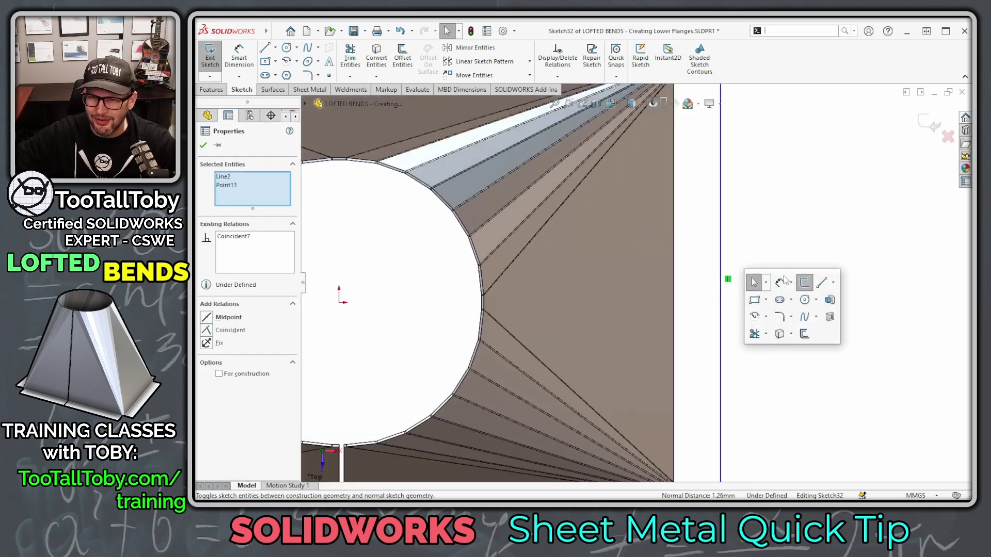
pyautogui.click(833, 282)
pyautogui.click(851, 313)
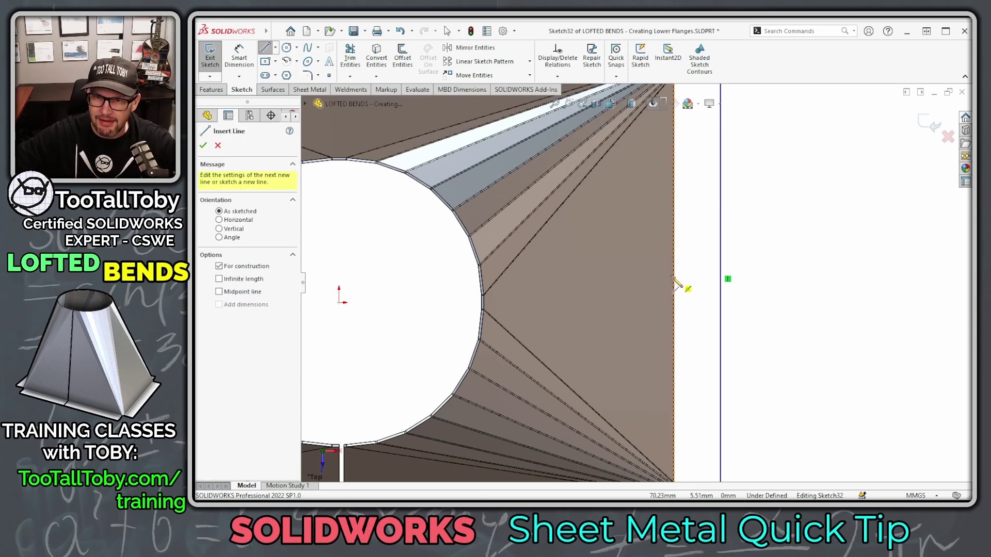
pyautogui.click(673, 279)
pyautogui.click(700, 281)
pyautogui.press('Escape')
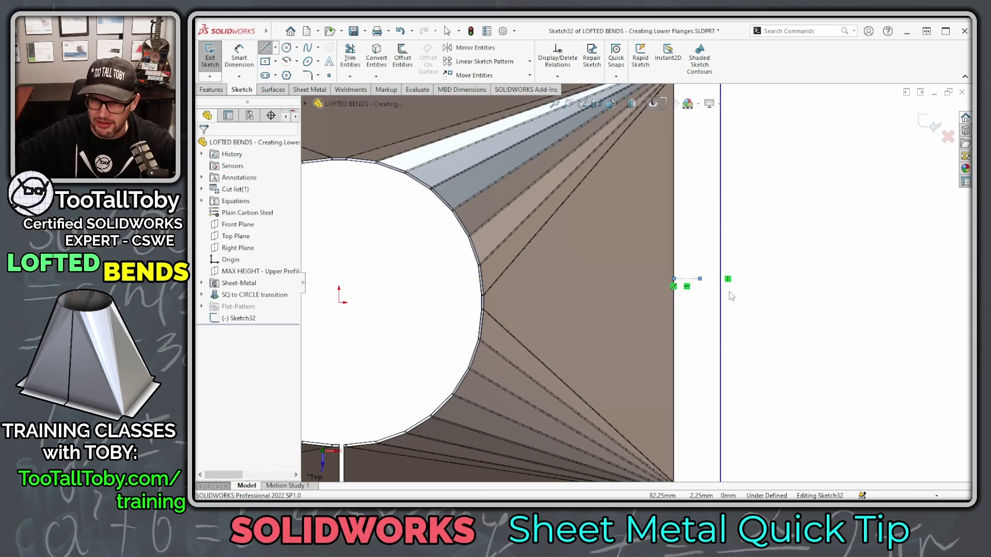
# Make the right centerline's outer endpoint coincident with the rectangle's right line
pyautogui.scroll(-4, 731, 296)
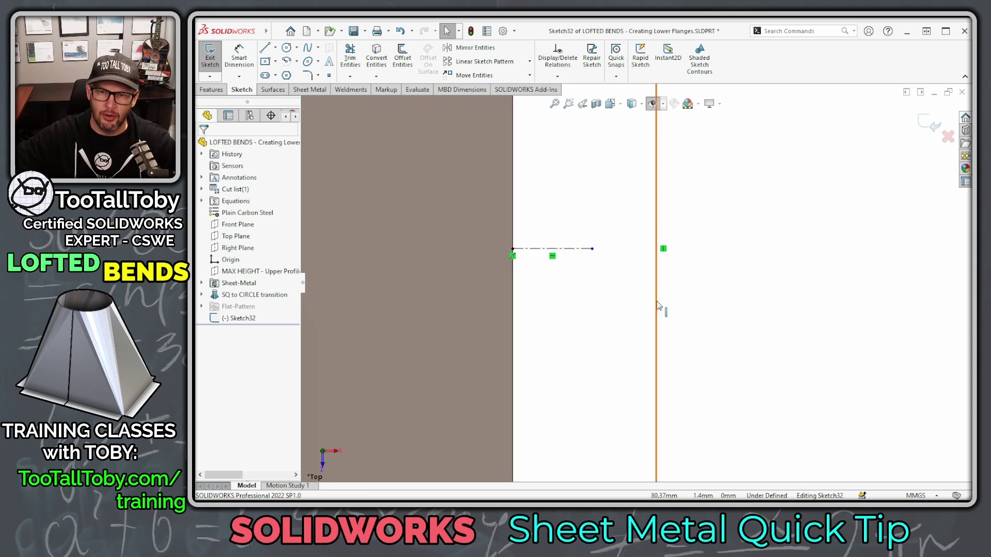
pyautogui.click(592, 249)
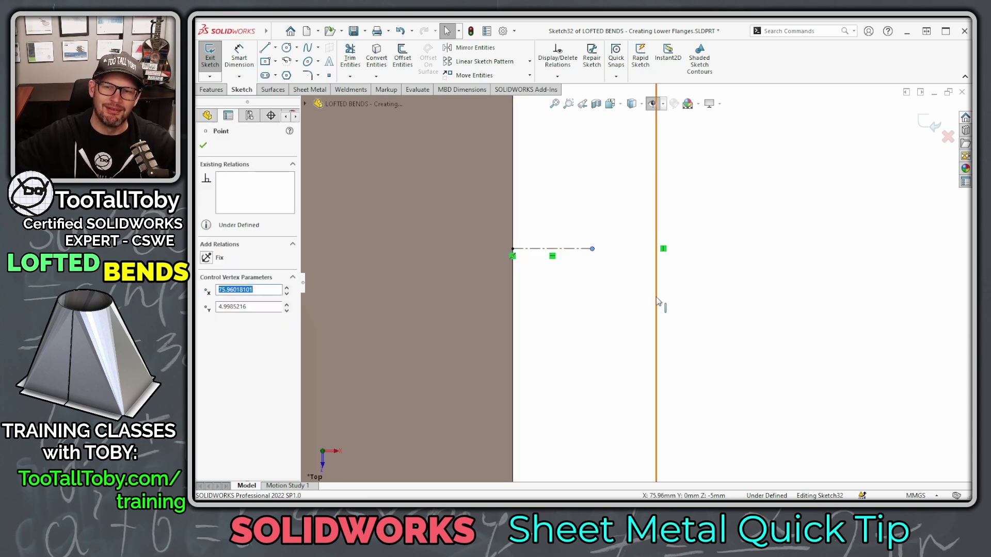
pyautogui.keyDown('ctrl'); pyautogui.click(656, 302); pyautogui.keyUp('ctrl')
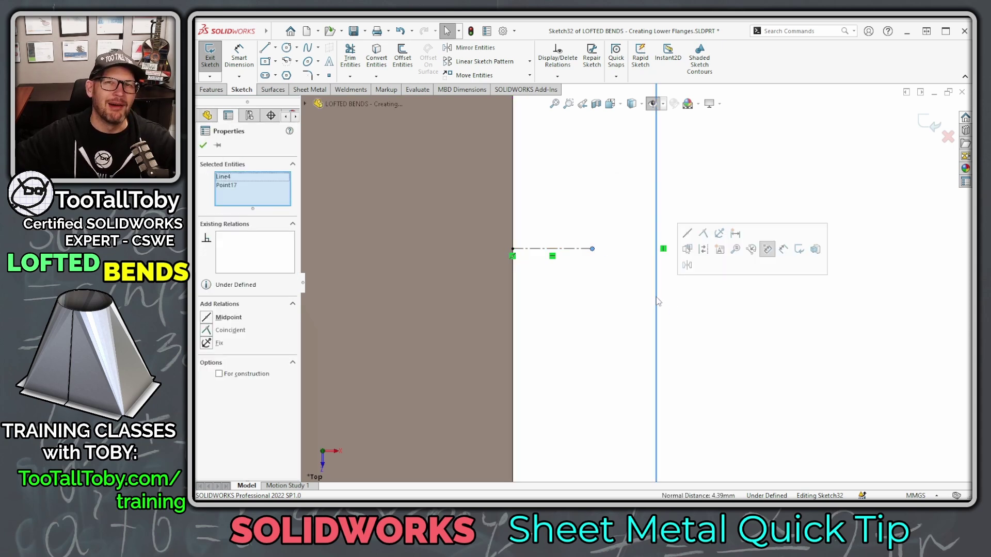
pyautogui.click(702, 235)
pyautogui.click(688, 354)
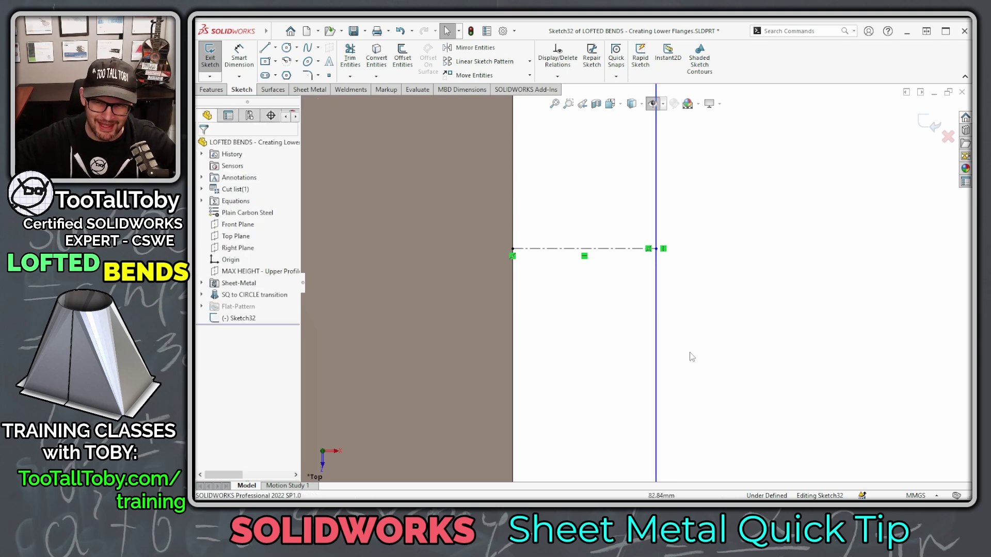
# Apply an Equal relation between the left and right horizontal centerlines to center the rectangle, and exit the sketch
pyautogui.scroll(5, 635, 346)
pyautogui.scroll(3, 635, 343)
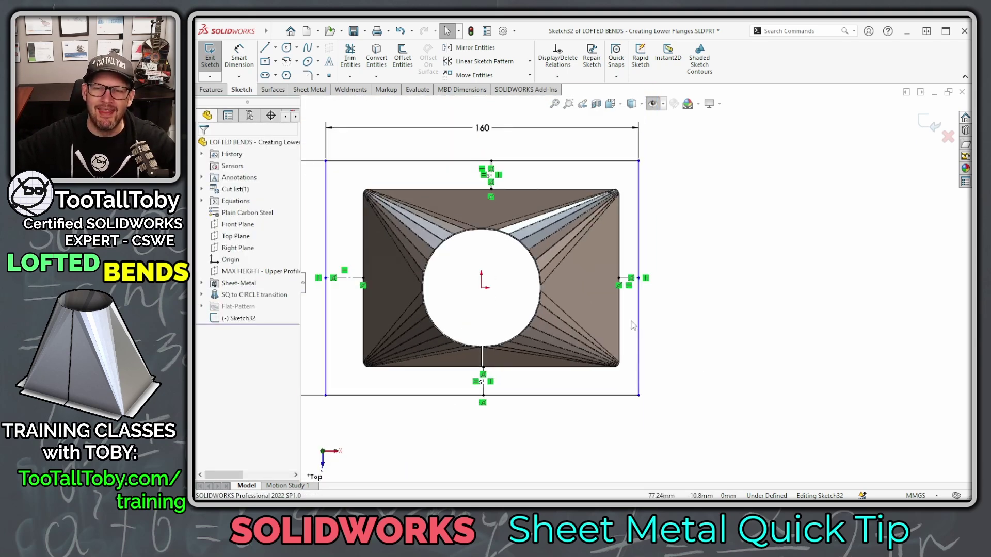
pyautogui.click(625, 280)
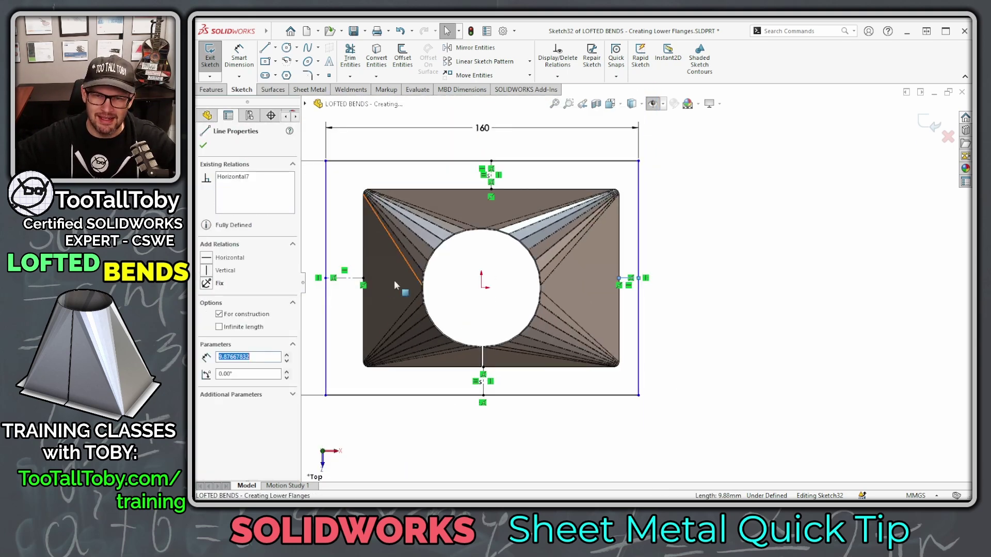
pyautogui.keyDown('ctrl'); pyautogui.click(348, 279); pyautogui.keyUp('ctrl')
pyautogui.click(459, 214)
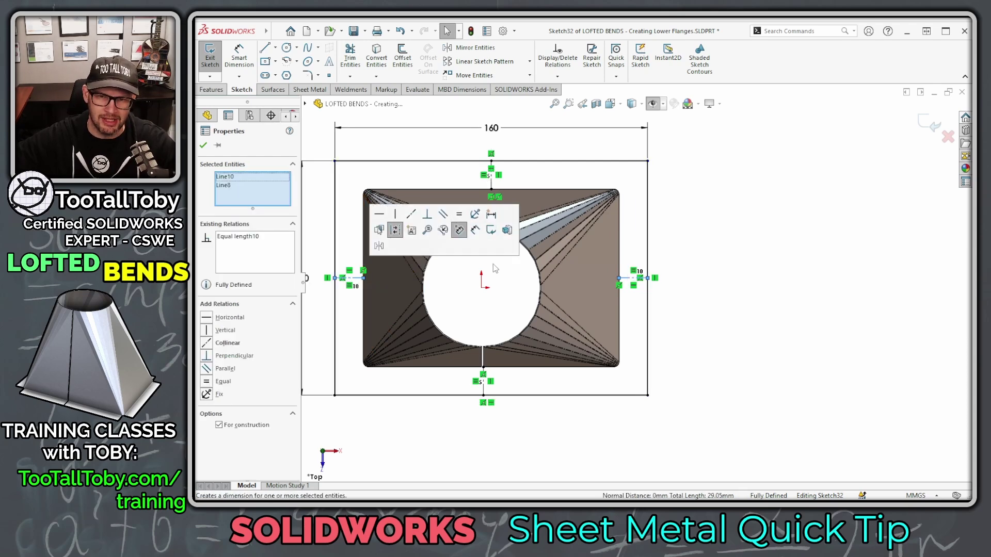
pyautogui.scroll(3, 530, 420)
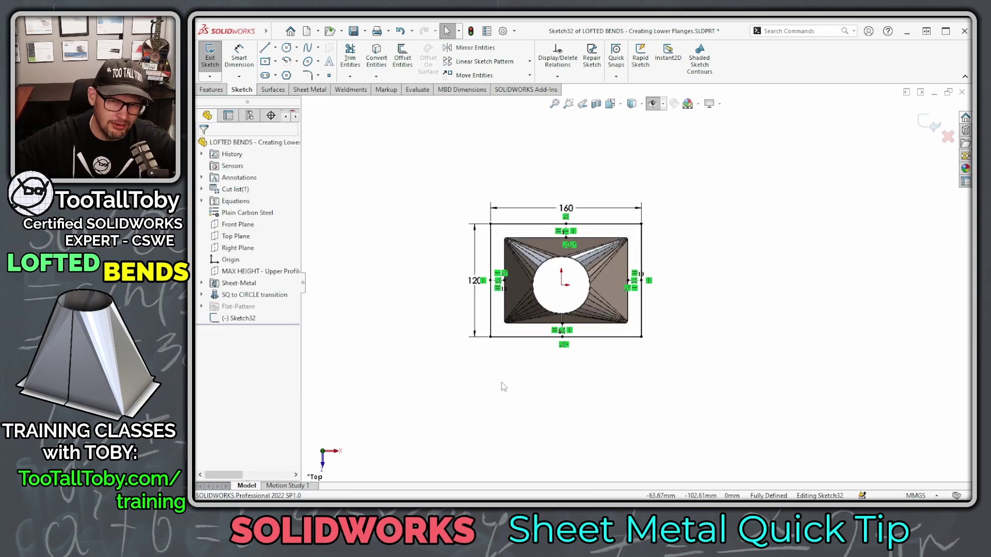
pyautogui.moveTo(531, 411)
pyautogui.mouseDown(button='middle')
pyautogui.moveTo(456, 340)
pyautogui.moveTo(509, 324)
pyautogui.mouseUp(button='middle')
pyautogui.scroll(-3, 513, 348)
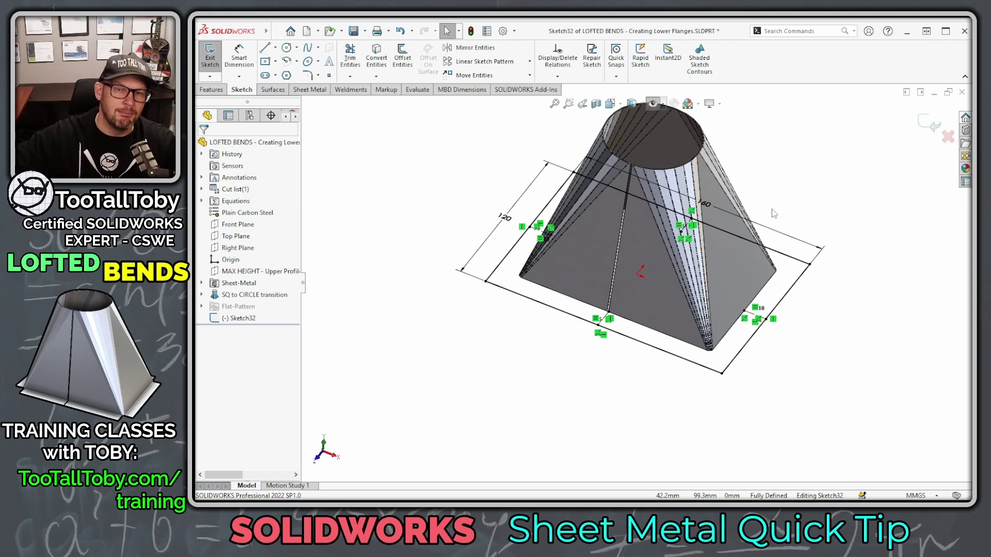
pyautogui.click(933, 125)
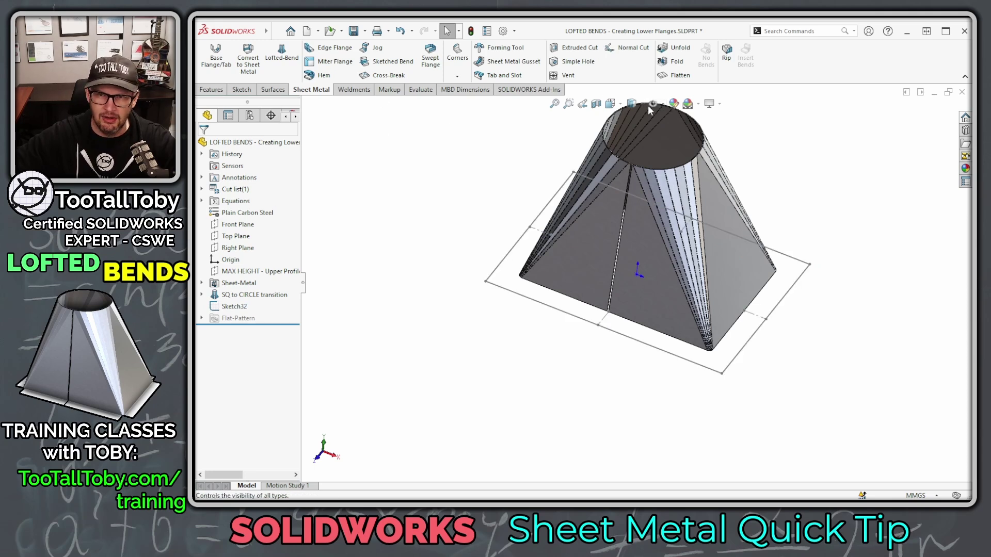
pyautogui.click(330, 47)
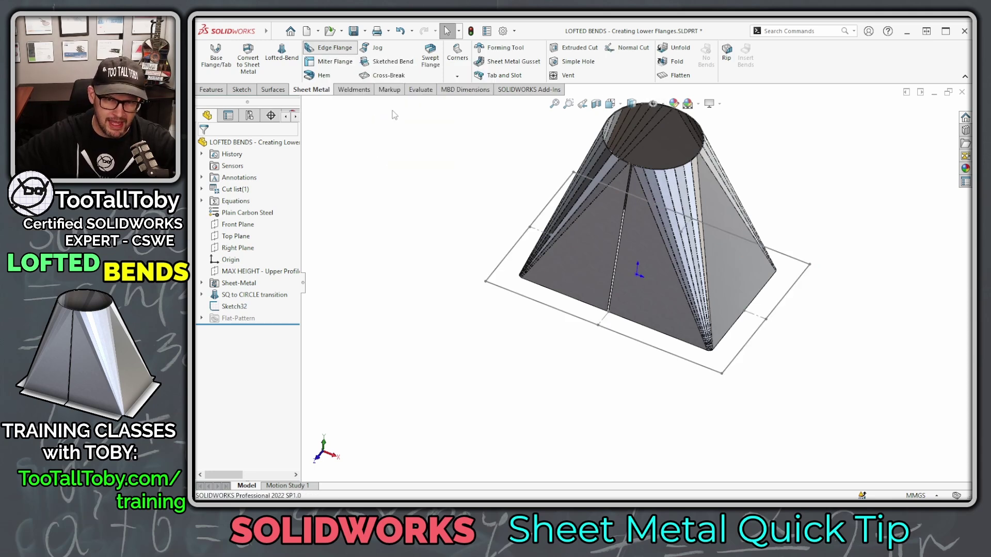
pyautogui.click(563, 299)
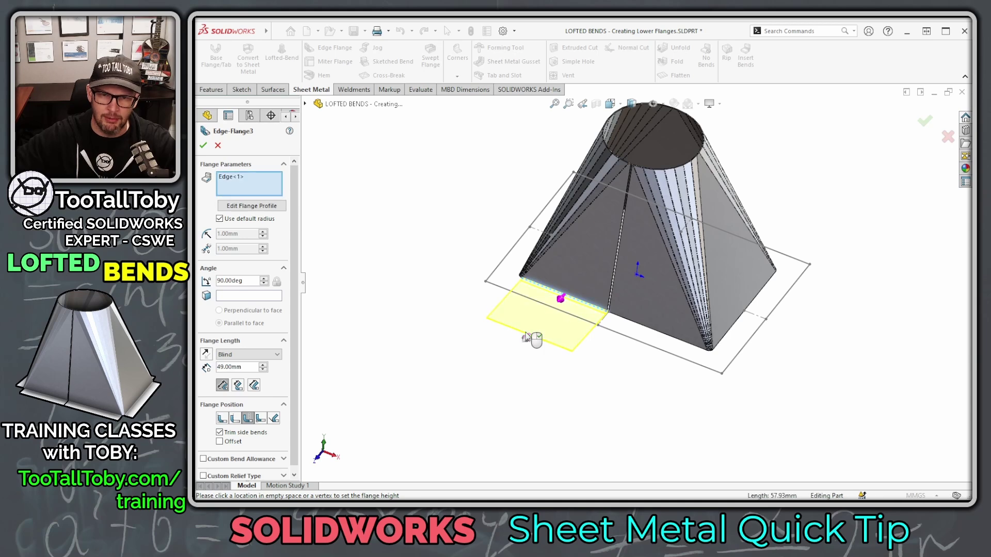
pyautogui.scroll(-5, 489, 285)
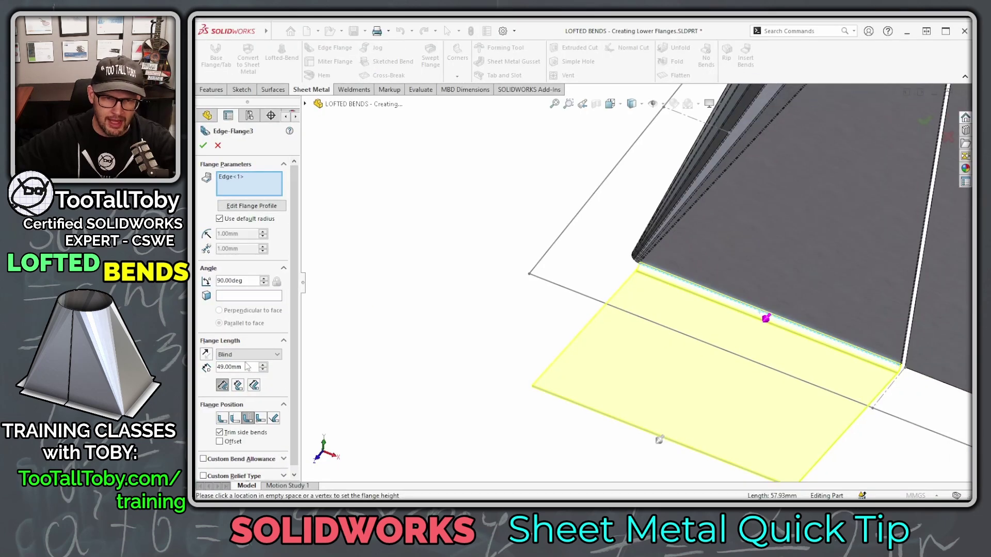
pyautogui.click(351, 331)
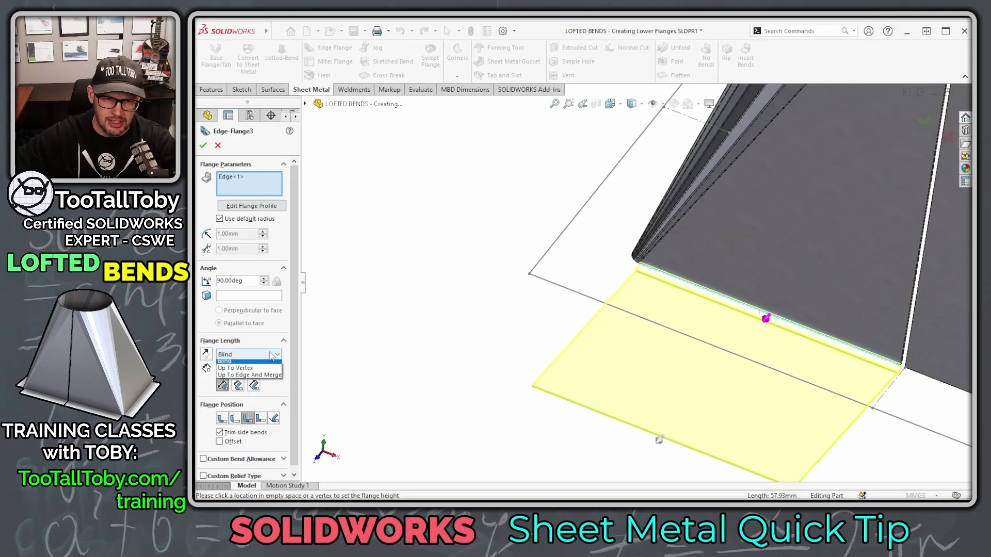
pyautogui.click(250, 372)
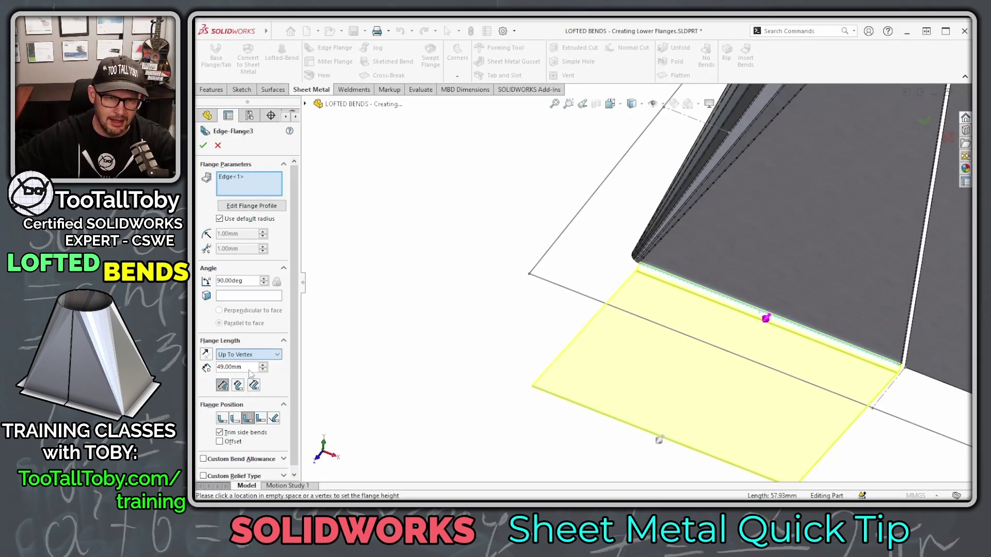
pyautogui.click(529, 275)
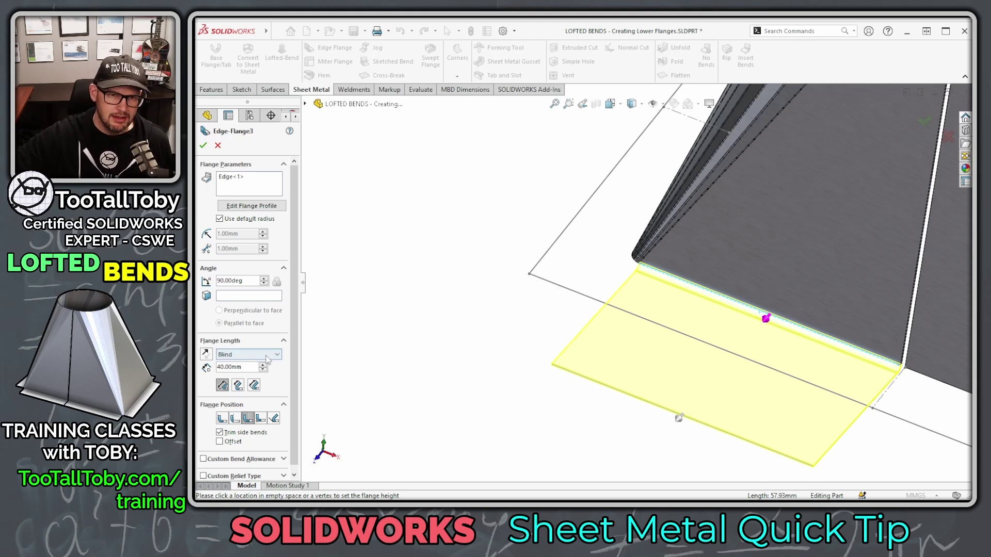
pyautogui.click(248, 355)
pyautogui.click(243, 374)
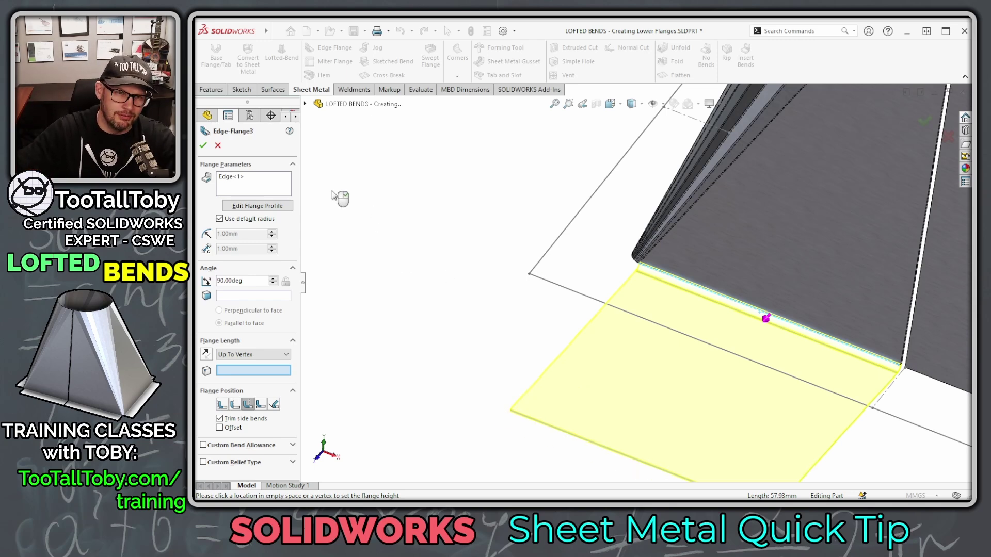
pyautogui.click(218, 146)
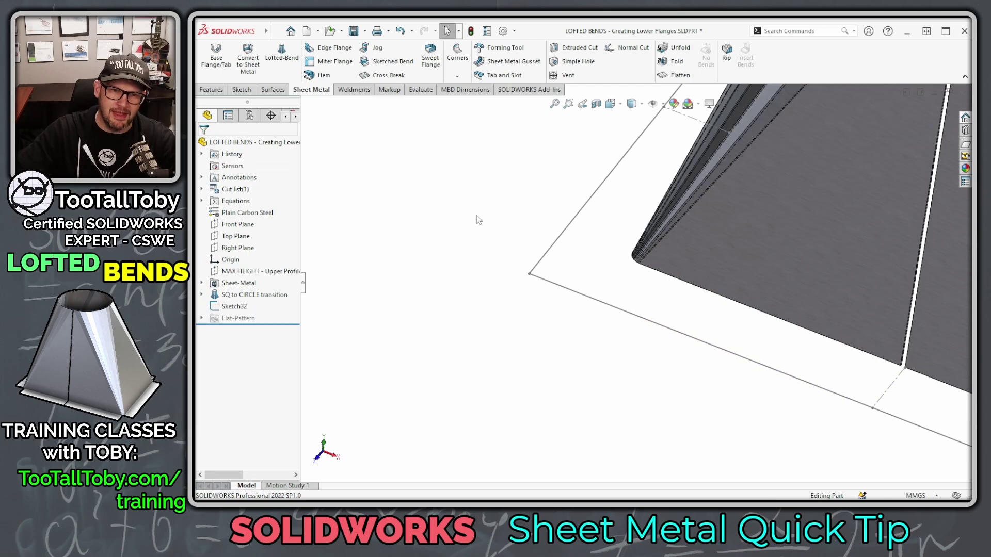
# Create a planar surface bounded by the 160 by 120 rectangle sketch around the lofted bend's base
pyautogui.scroll(5, 828, 326)
pyautogui.scroll(-2, 892, 320)
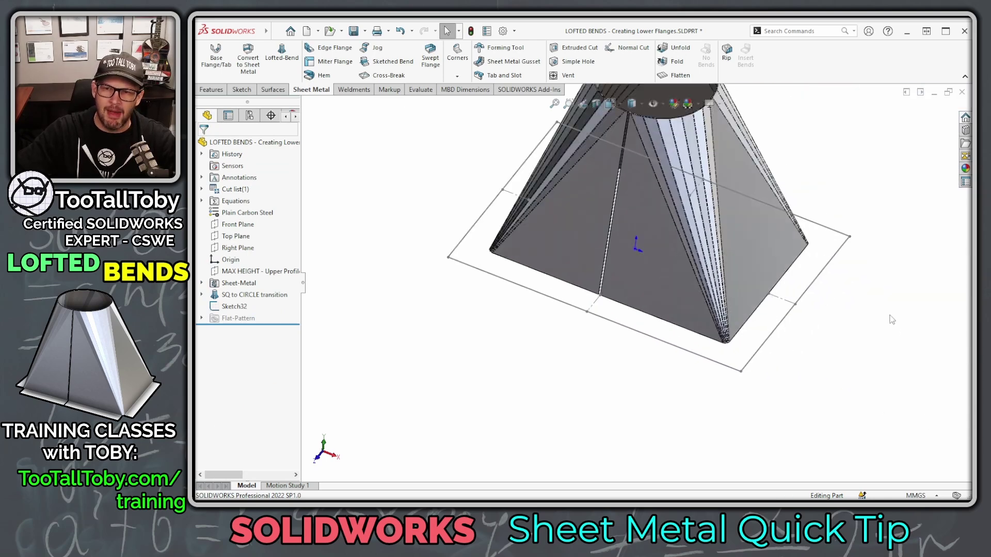
pyautogui.click(232, 307)
pyautogui.click(261, 282)
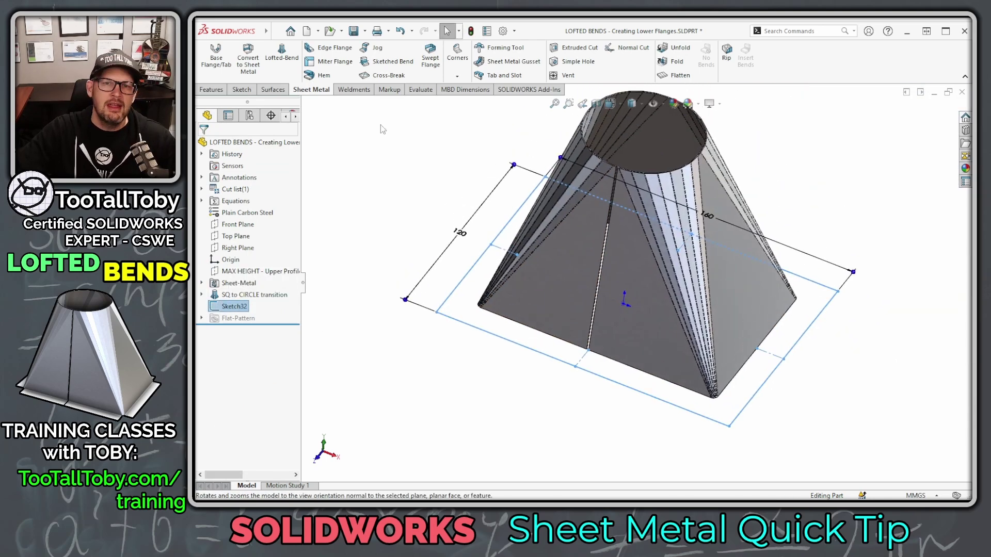
pyautogui.click(276, 31)
pyautogui.moveTo(336, 32)
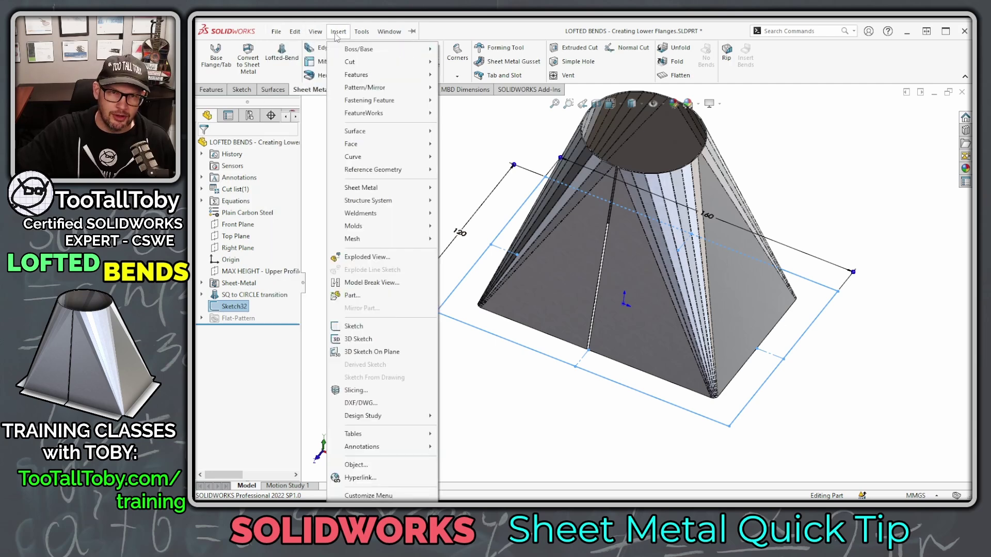
pyautogui.moveTo(384, 131)
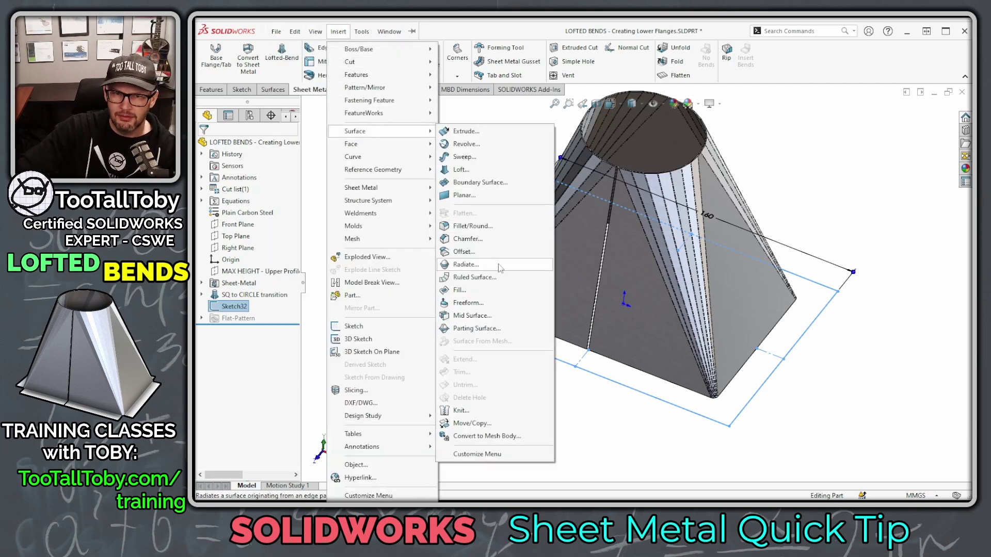
pyautogui.click(490, 198)
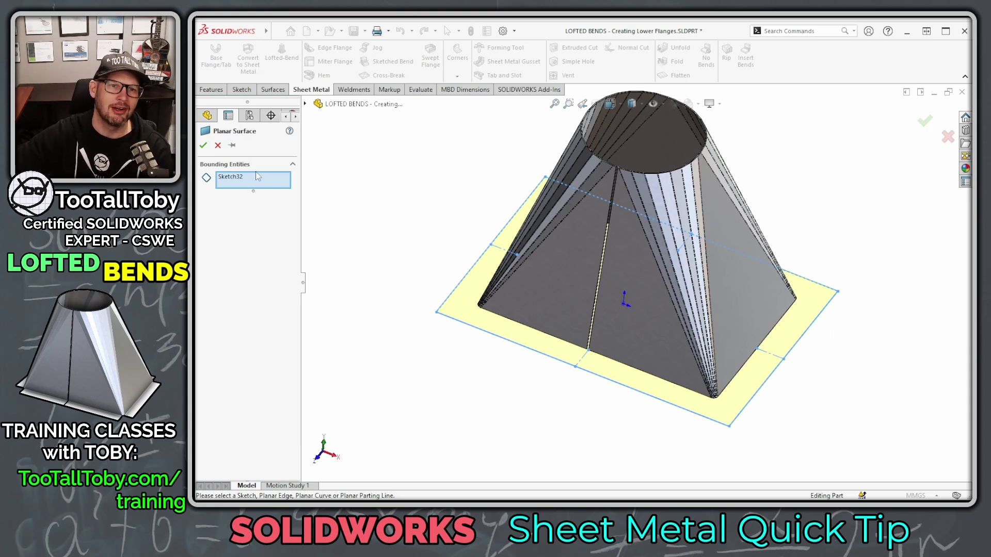
pyautogui.click(203, 146)
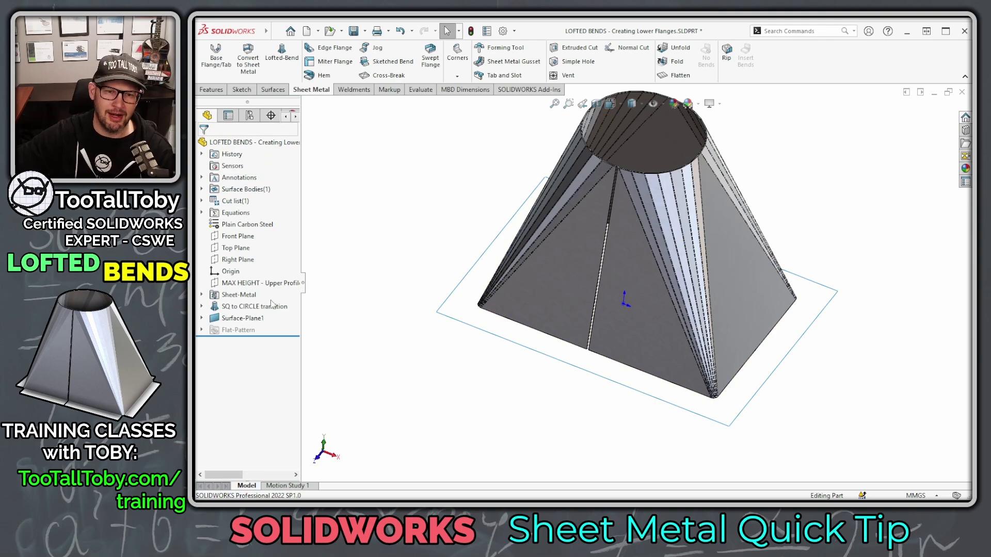
pyautogui.moveTo(383, 222); pyautogui.dragTo(676, 277, button='middle')
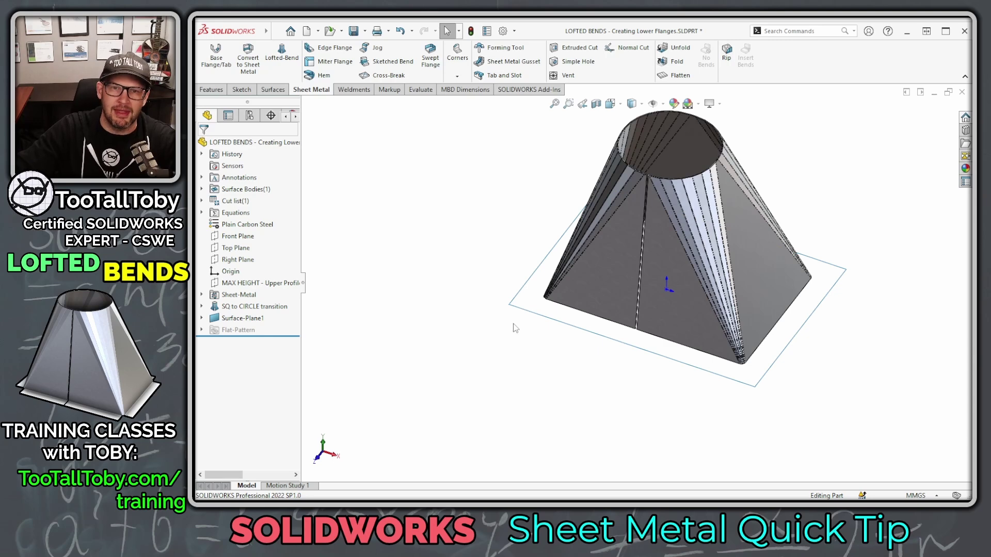
# Start an Edge Flange on the front base edge left of the seam, pulling it outward to about 43 mm
pyautogui.scroll(-5, 513, 328)
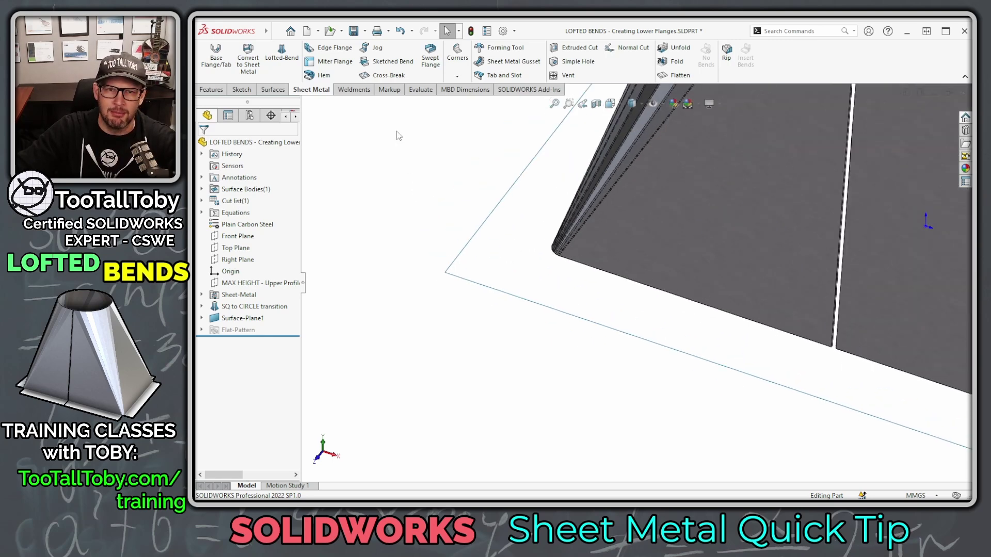
pyautogui.click(325, 48)
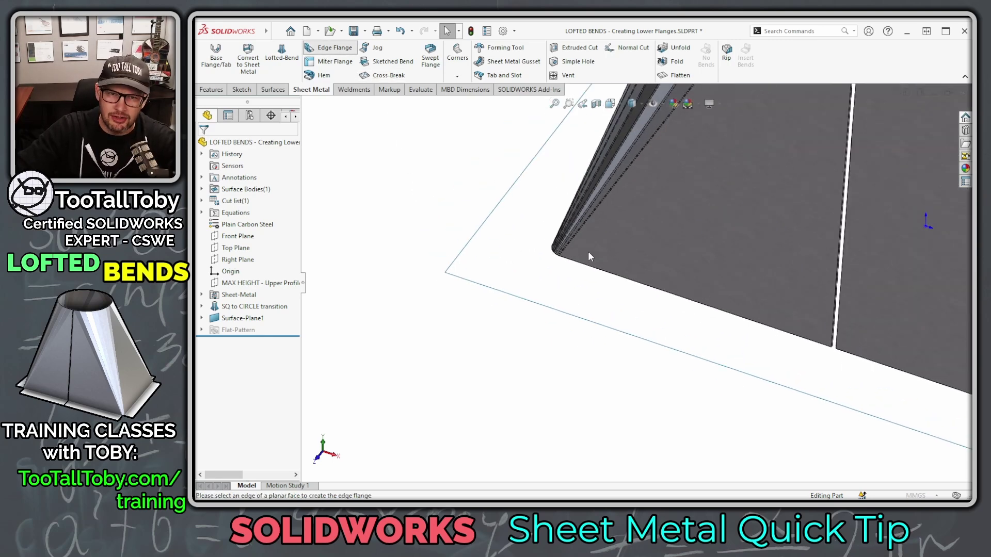
pyautogui.click(633, 281)
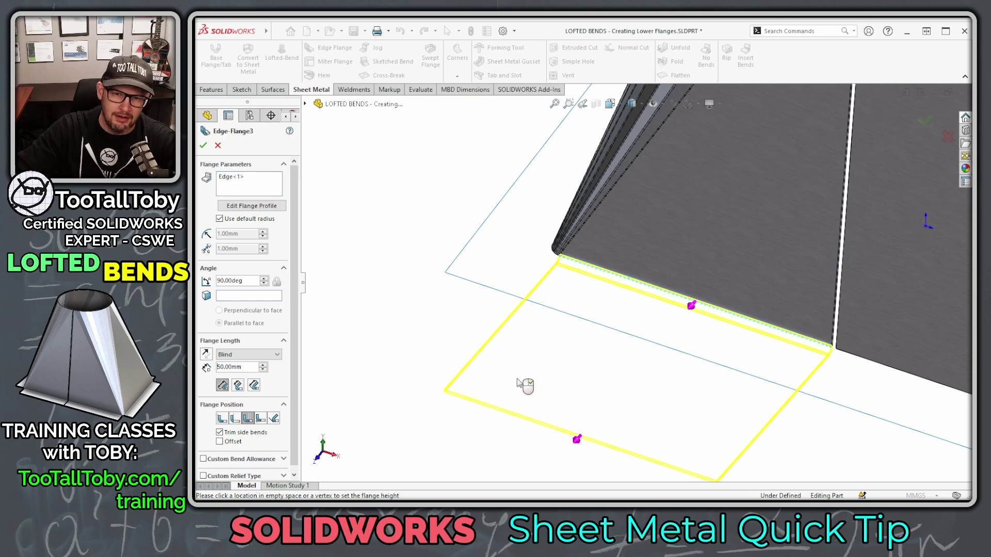
pyautogui.click(531, 360)
pyautogui.moveTo(535, 413); pyautogui.dragTo(544, 395, button='middle')
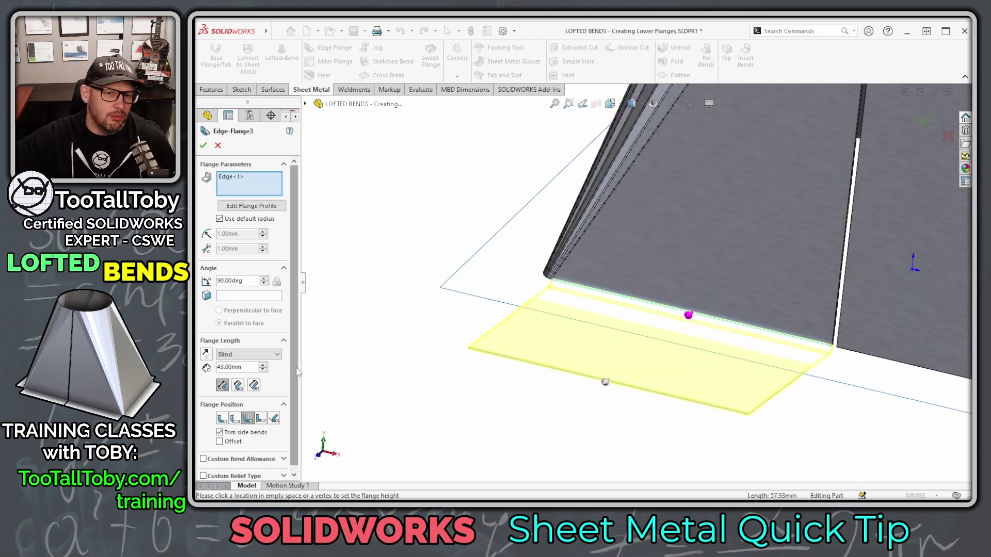
# Set the flange length to Up To Vertex, using the planar surface's front left corner
pyautogui.click(273, 356)
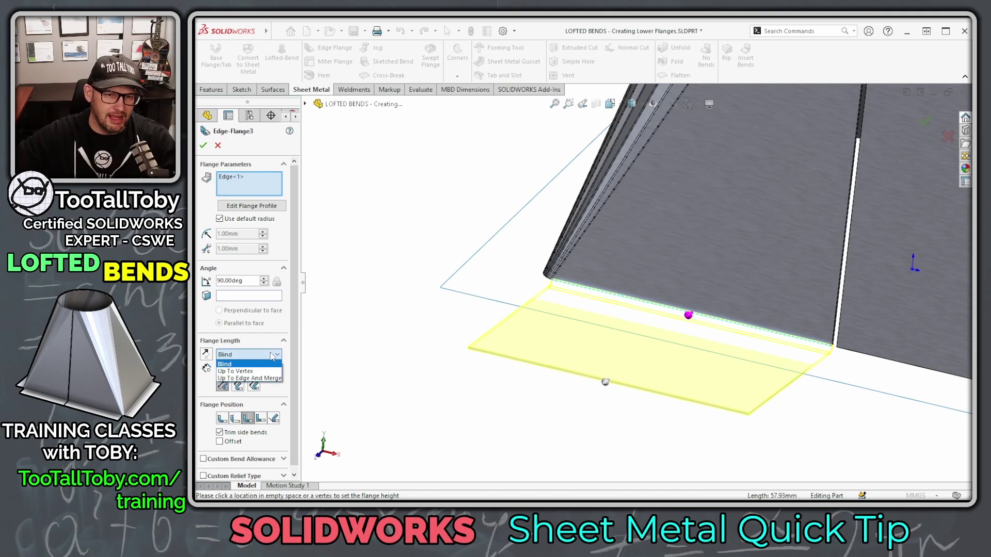
pyautogui.click(246, 372)
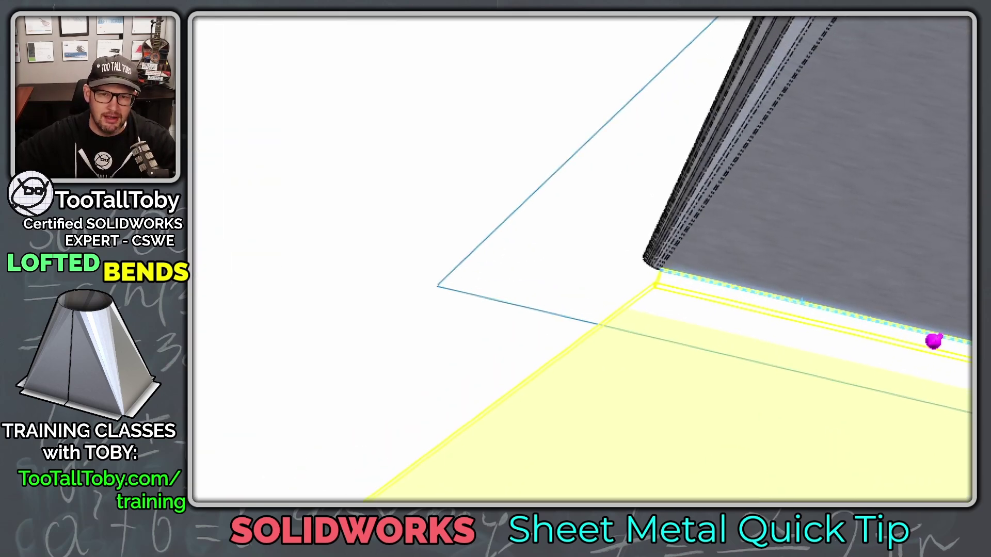
pyautogui.click(434, 291)
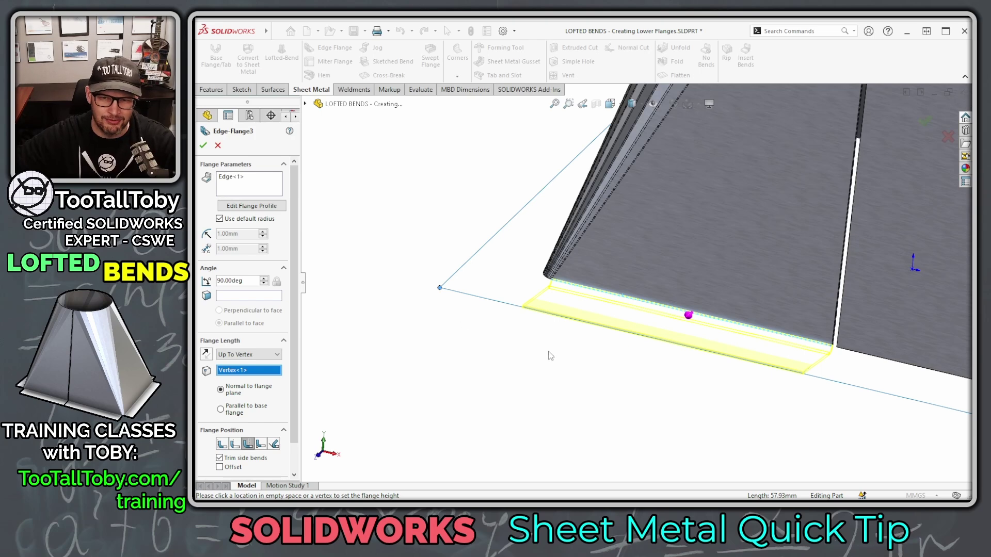
pyautogui.scroll(5, 572, 295)
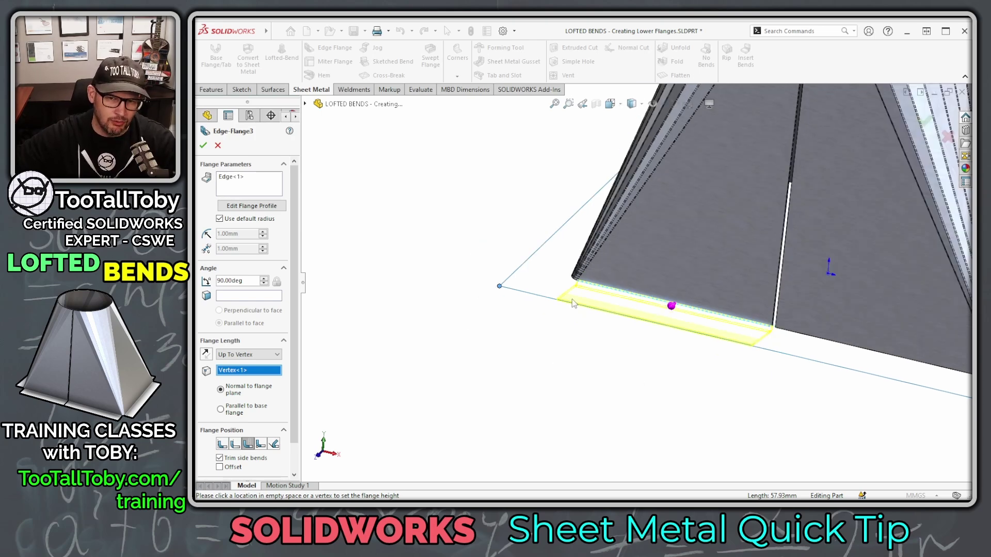
pyautogui.moveTo(677, 267)
pyautogui.mouseDown(button='middle')
pyautogui.moveTo(675, 374)
pyautogui.moveTo(677, 262)
pyautogui.mouseUp(button='middle')
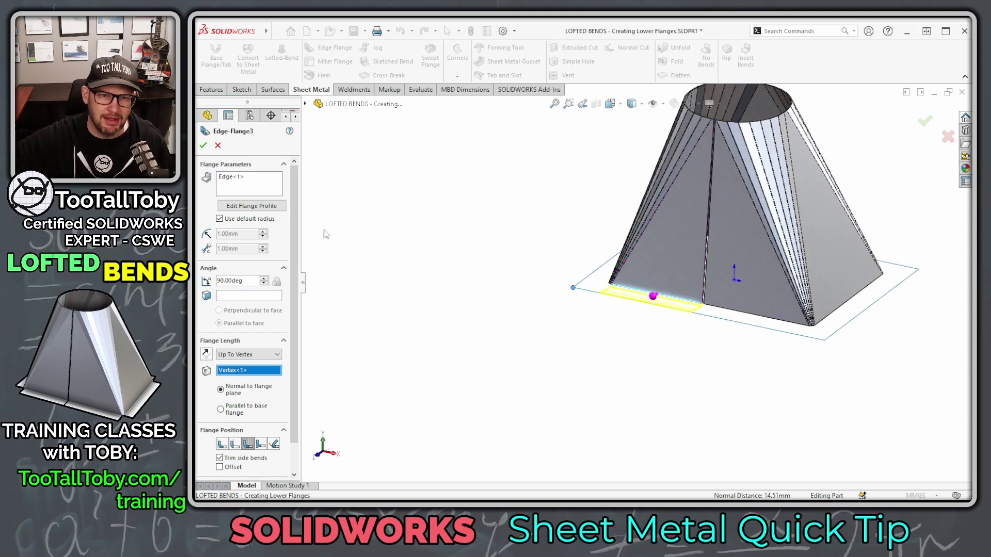
# Add the front base edge on the other side of the seam to the same edge flange
pyautogui.click(244, 175)
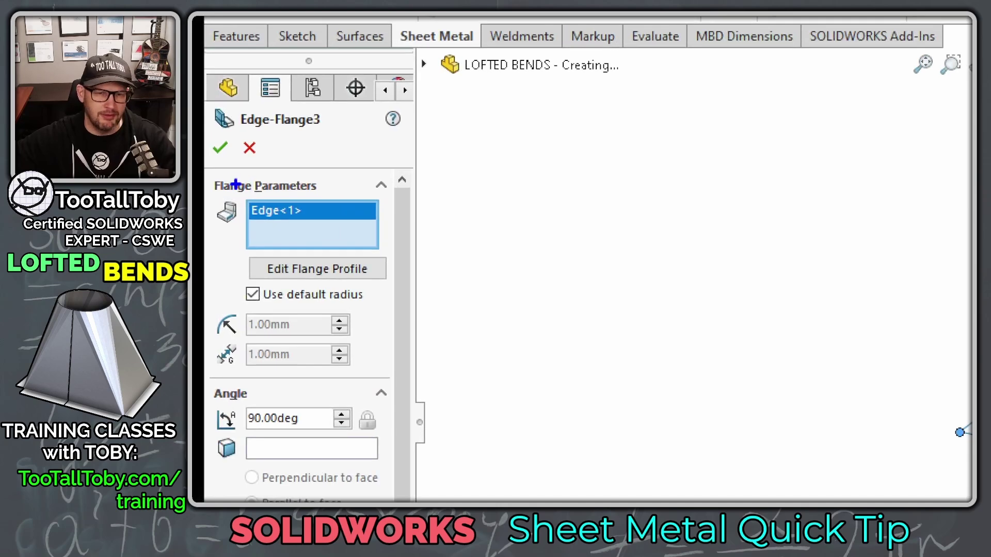
pyautogui.moveTo(255, 234); pyautogui.dragTo(313, 240)
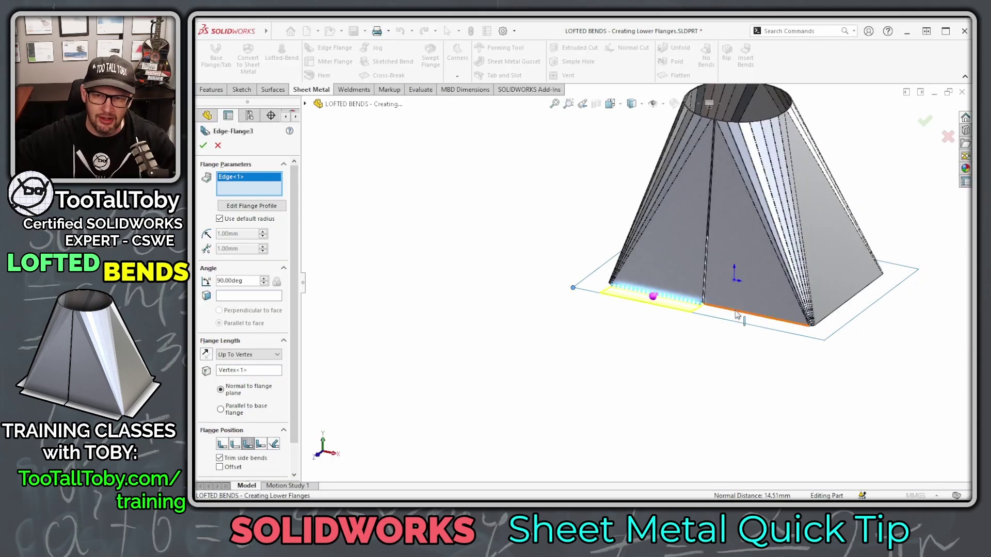
pyautogui.click(736, 316)
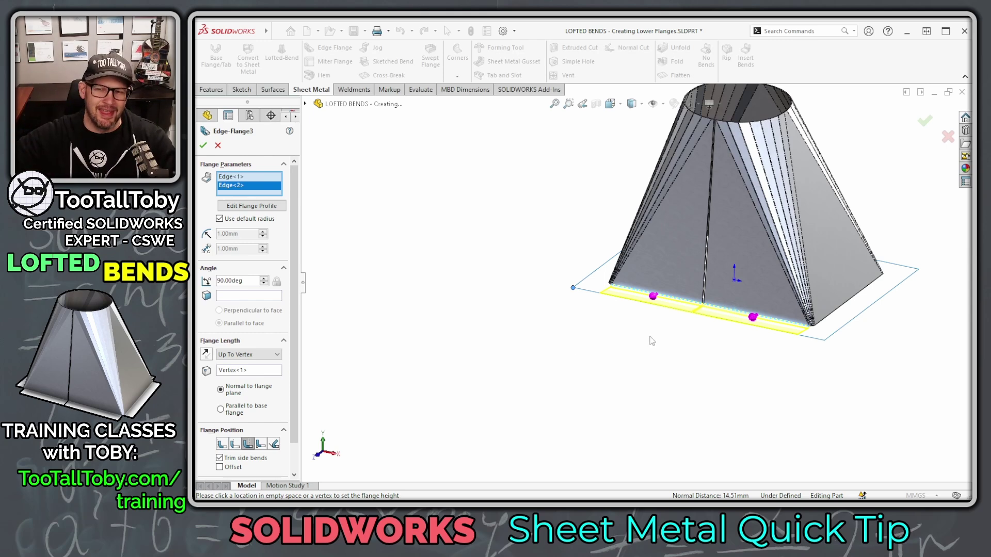
# Try adding the adjacent right side's base edge to the edge flange, and remove it
pyautogui.click(860, 292)
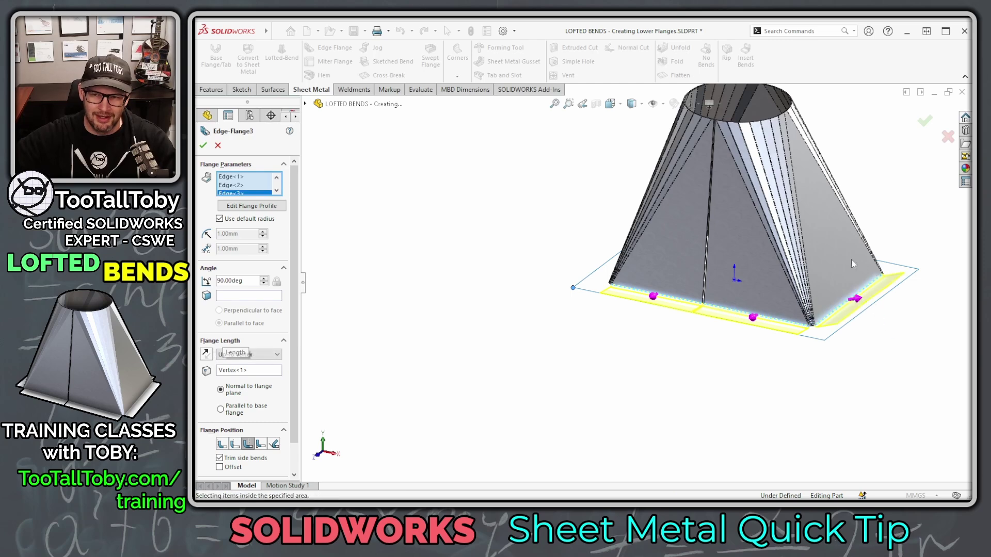
pyautogui.click(832, 318)
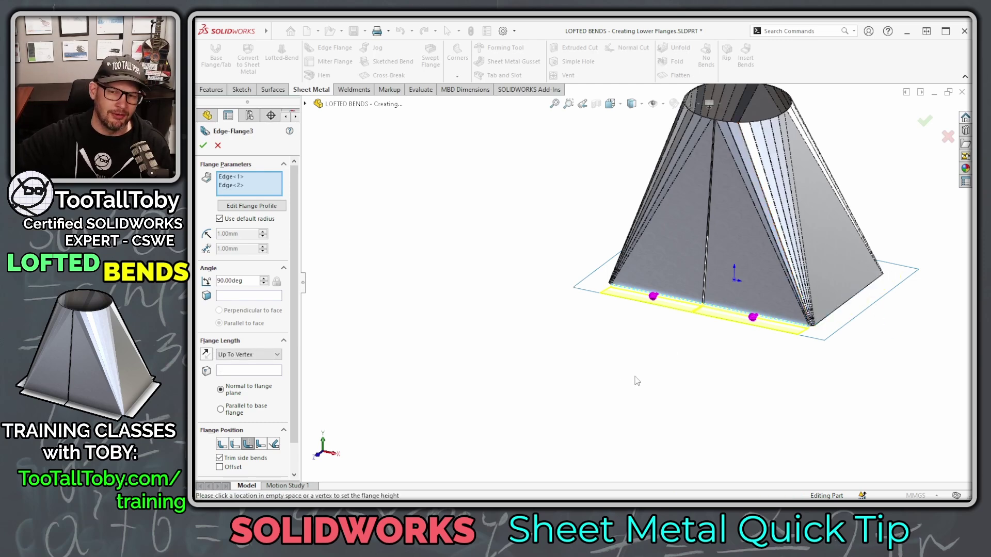
# Reselect the planar surface's front left corner as the vertex that limits the flange length
pyautogui.moveTo(637, 380); pyautogui.dragTo(678, 395, button='middle')
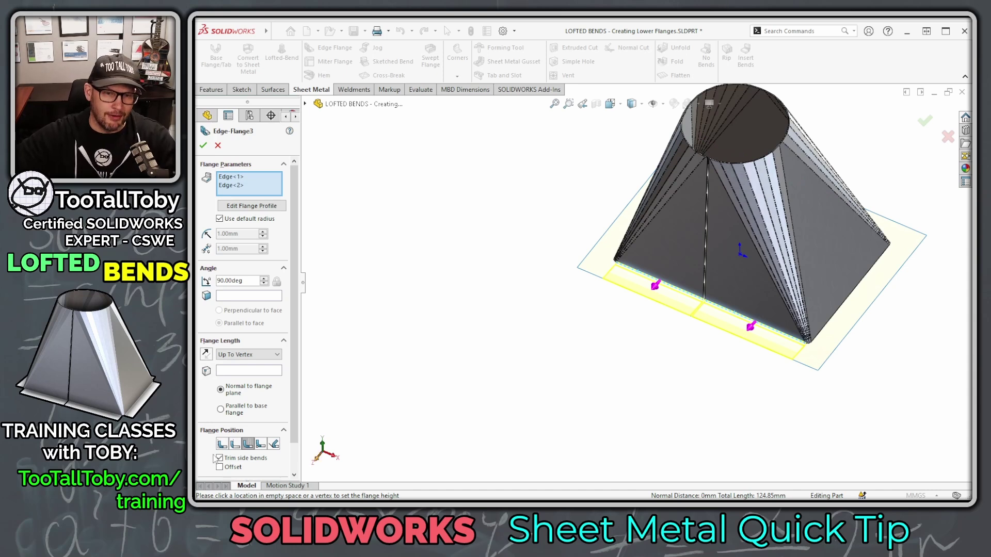
pyautogui.click(246, 371)
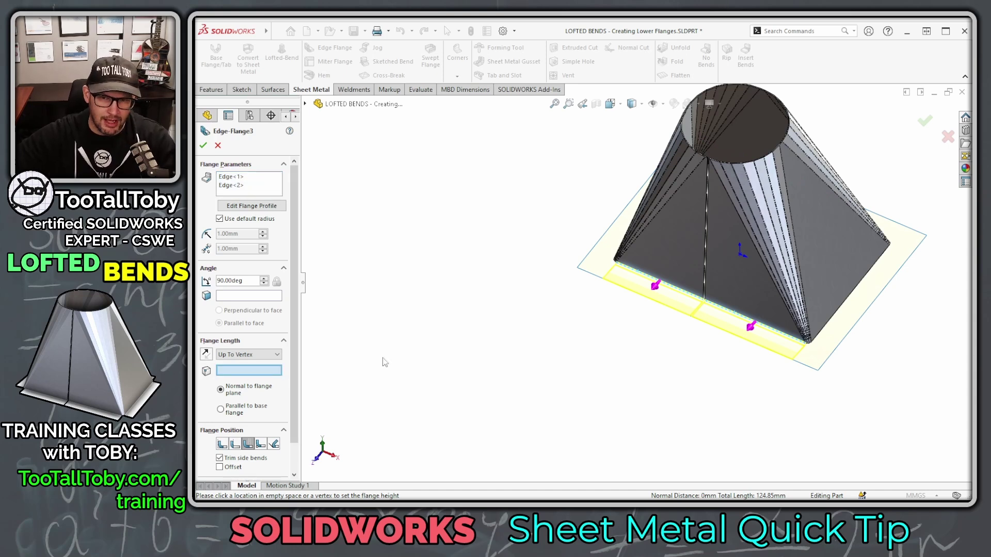
pyautogui.click(576, 268)
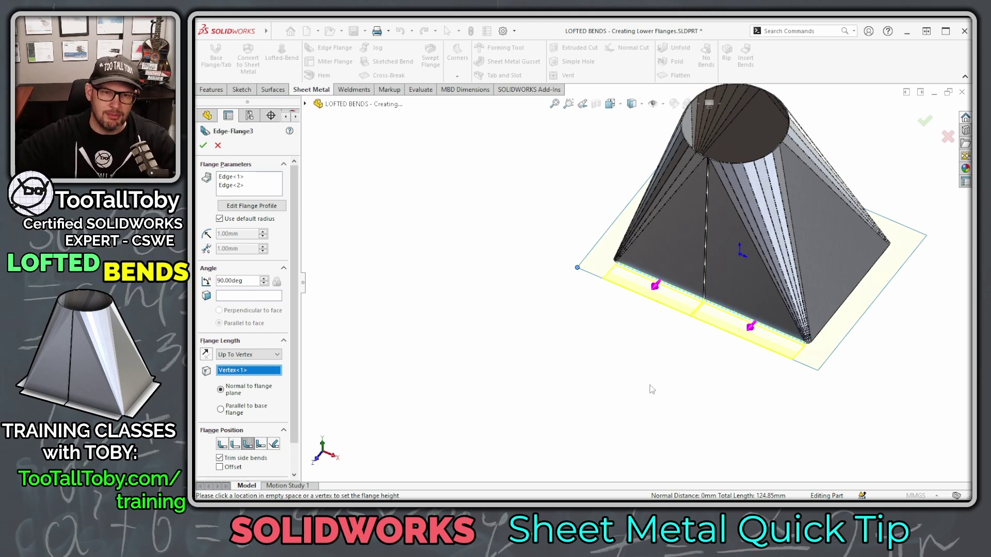
# View the flange from the side and activate the face reference for its angle
pyautogui.moveTo(650, 389); pyautogui.dragTo(782, 351, button='middle')
pyautogui.scroll(-5, 662, 289)
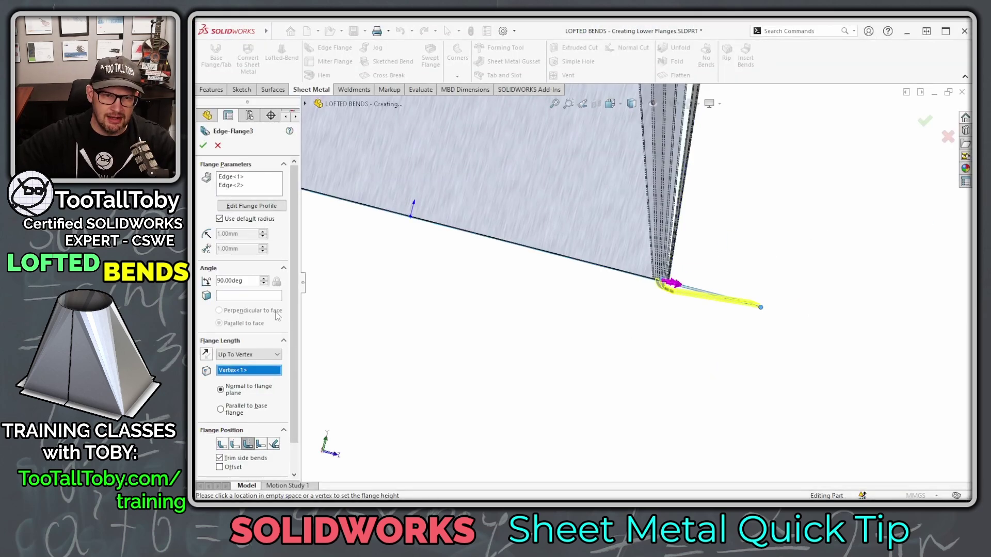
pyautogui.click(242, 297)
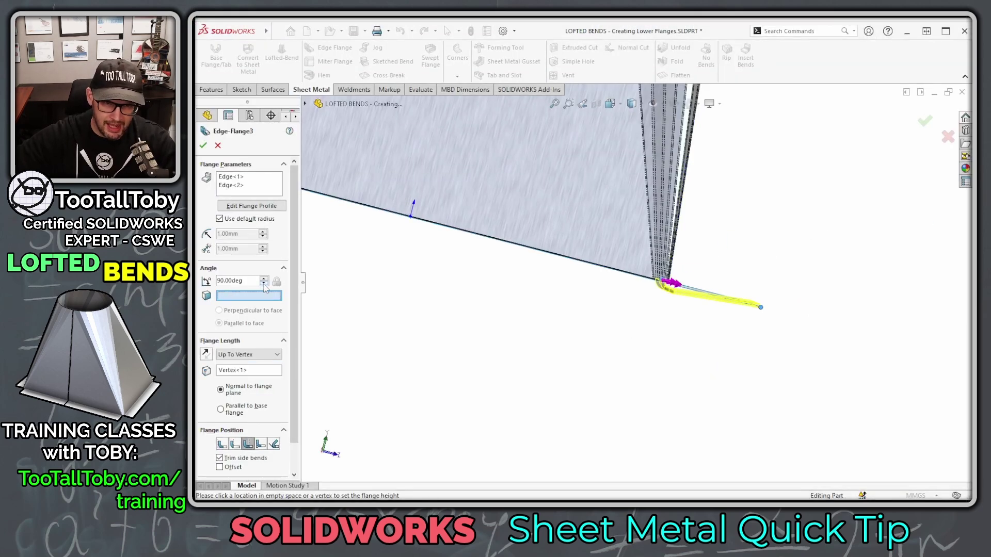
# Try flange angles between 79 and 107 degrees
pyautogui.scroll(-11, 265, 287)
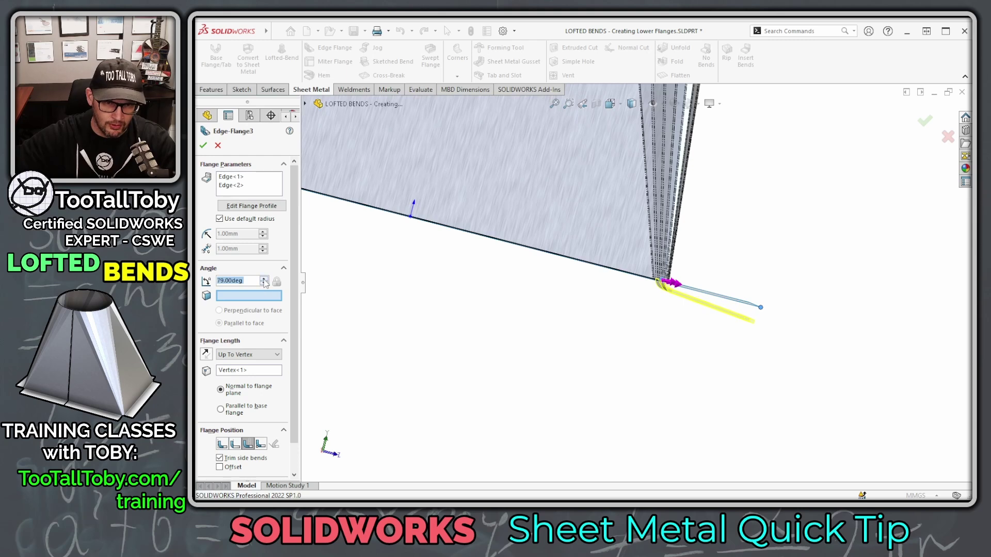
pyautogui.scroll(13, 265, 280)
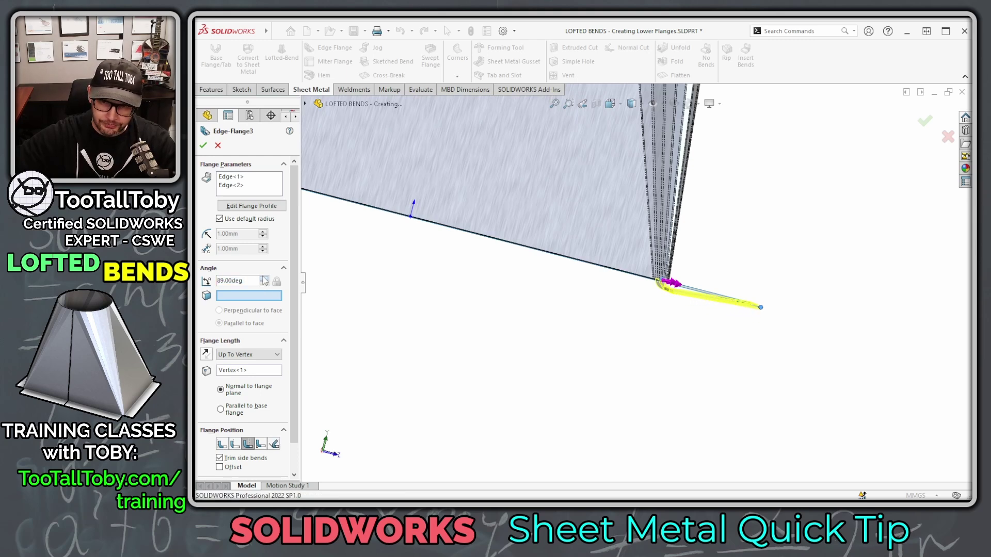
pyautogui.scroll(13, 263, 279)
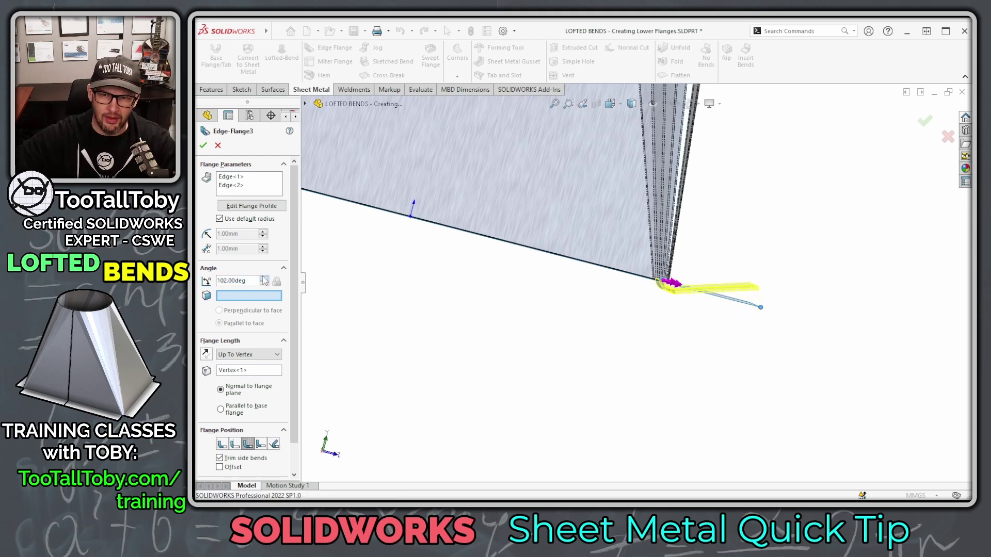
pyautogui.scroll(1, 265, 280)
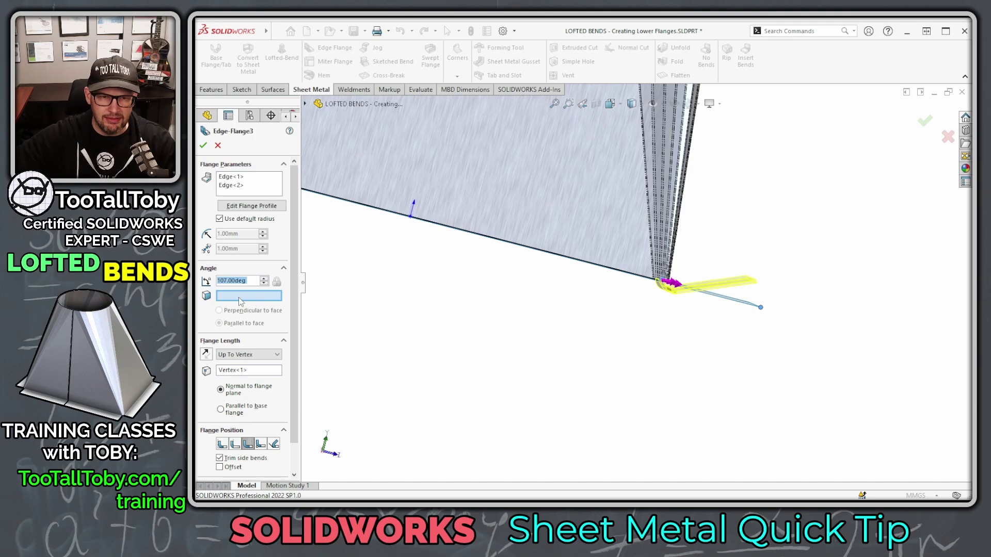
# Make both front flanges parallel to the planar surface and complete the edge flange
pyautogui.moveTo(686, 380); pyautogui.dragTo(746, 405, button='middle')
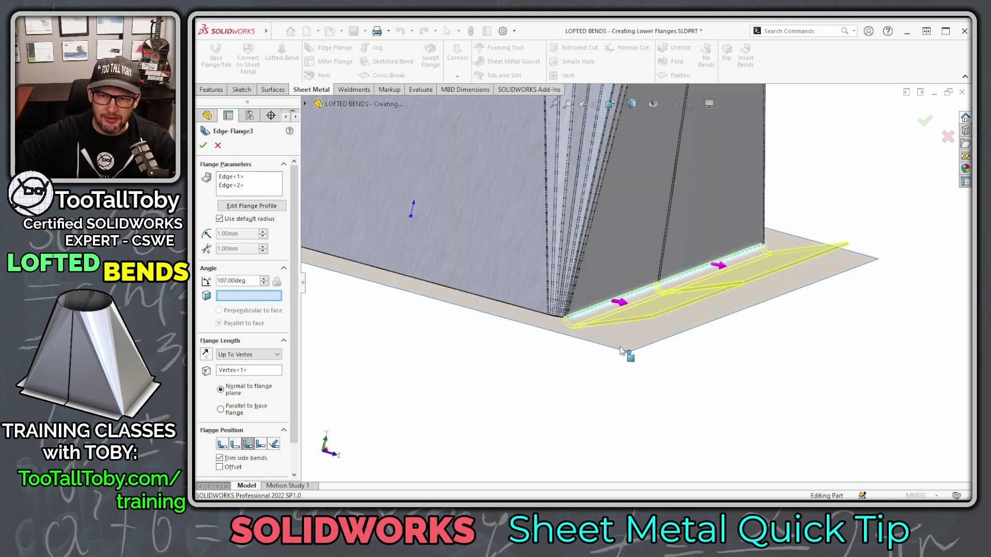
pyautogui.click(635, 344)
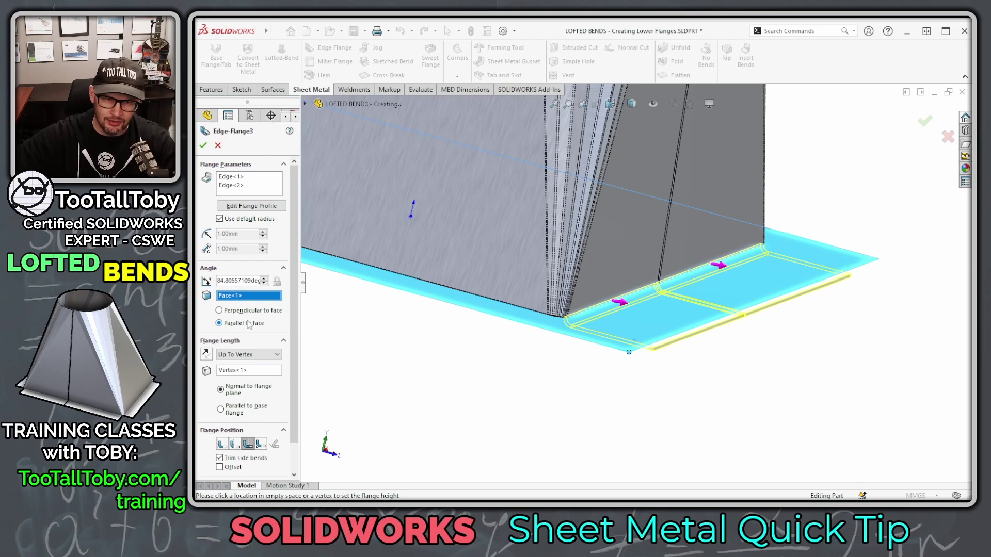
pyautogui.moveTo(608, 352); pyautogui.dragTo(583, 385, button='middle')
pyautogui.scroll(-3, 287, 357)
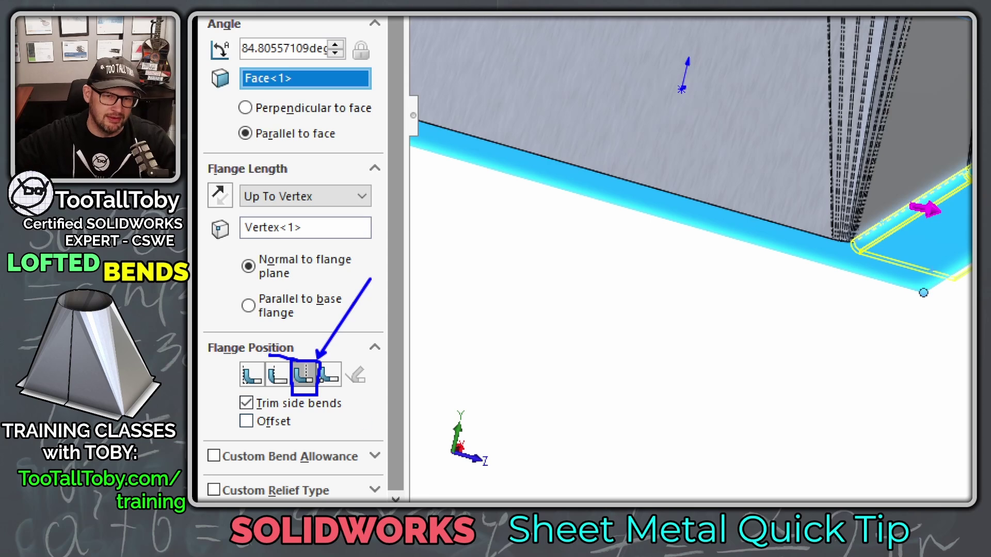
pyautogui.moveTo(325, 268); pyautogui.dragTo(305, 355)
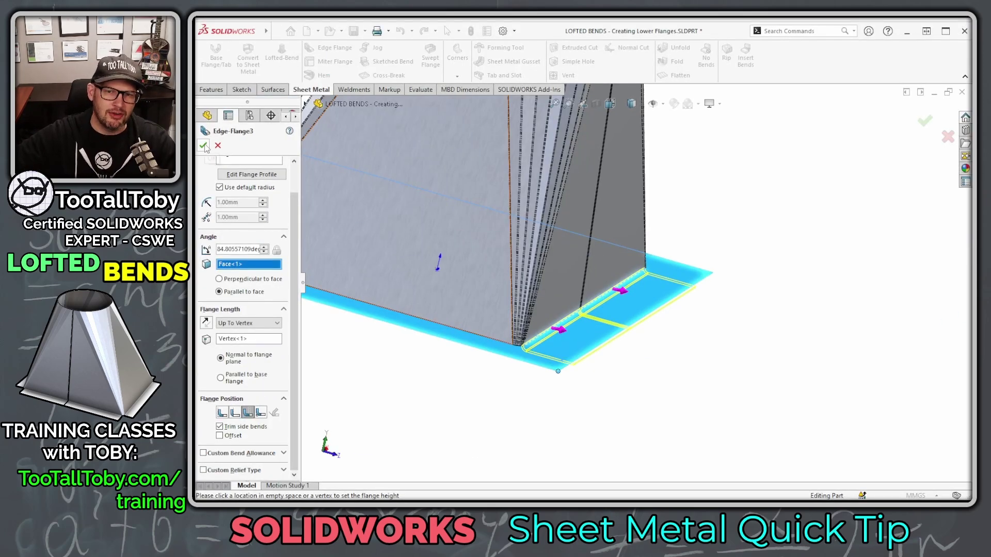
pyautogui.click(203, 146)
# Start an Edge Flange on the adjacent right side's base edge, with its length up to the planar surface's far corner
pyautogui.moveTo(684, 351); pyautogui.dragTo(685, 330, button='middle')
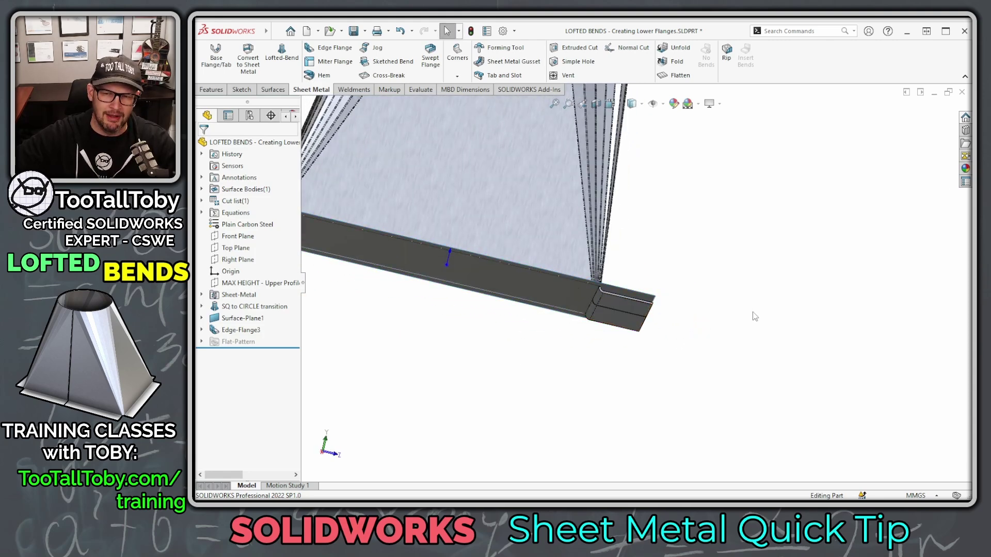
pyautogui.moveTo(754, 317); pyautogui.dragTo(712, 253, button='middle')
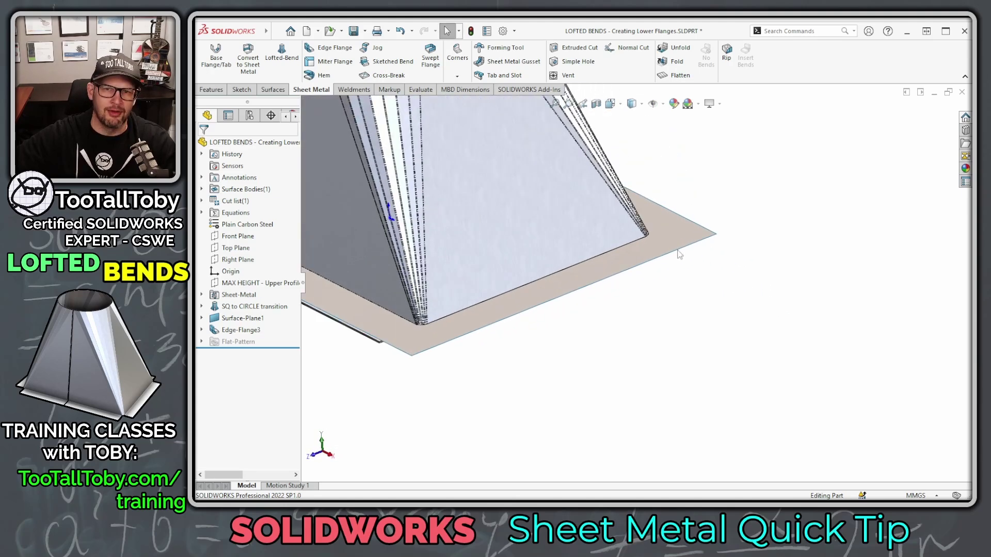
pyautogui.click(498, 299)
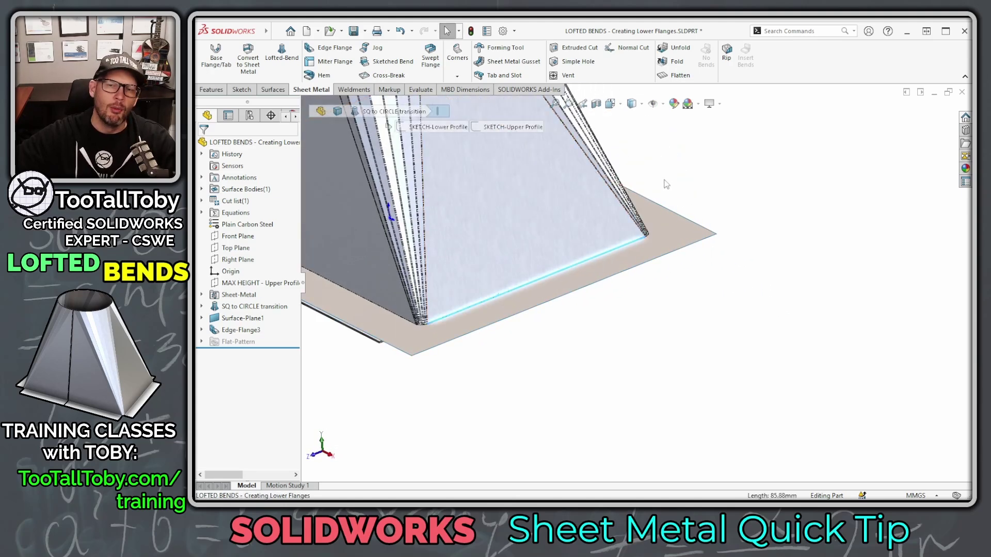
pyautogui.press('s')
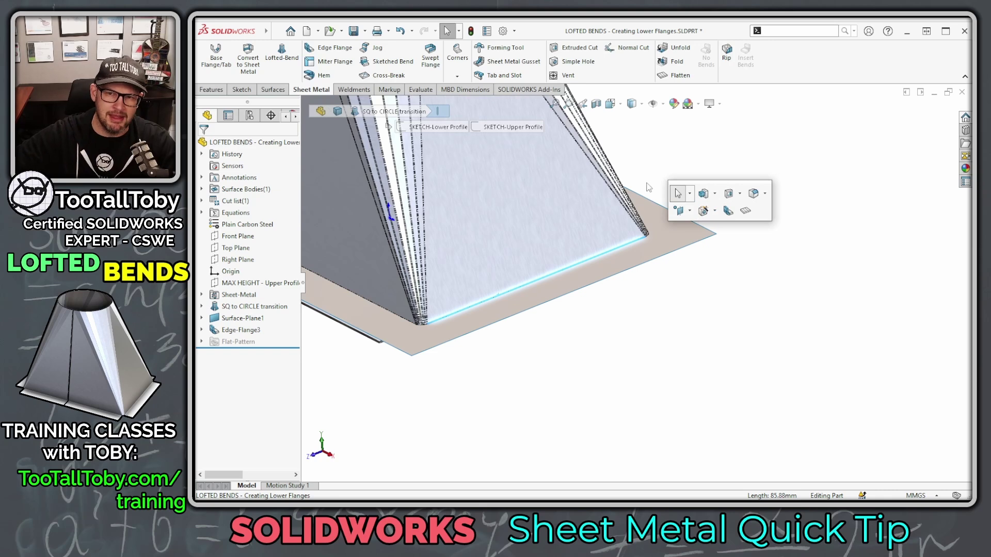
pyautogui.click(729, 211)
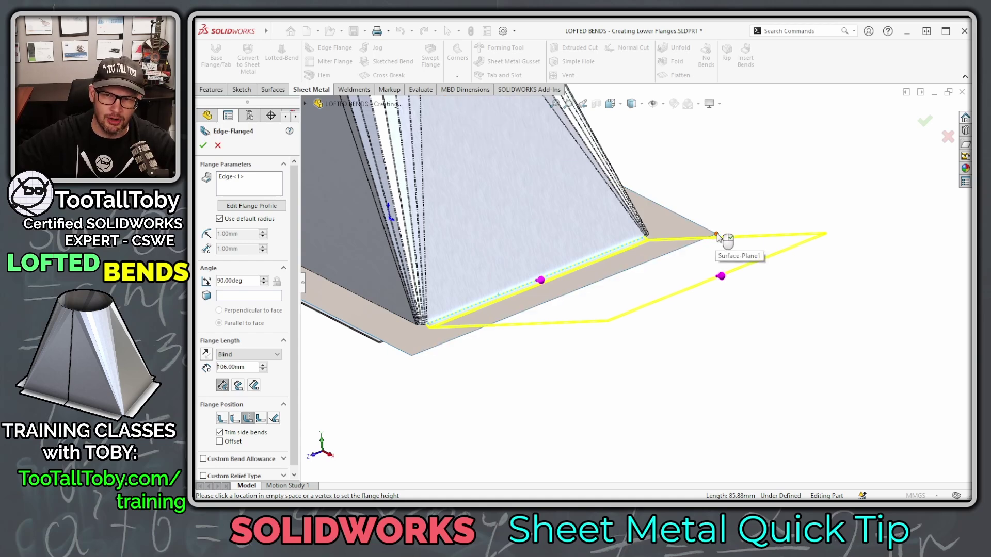
pyautogui.click(717, 235)
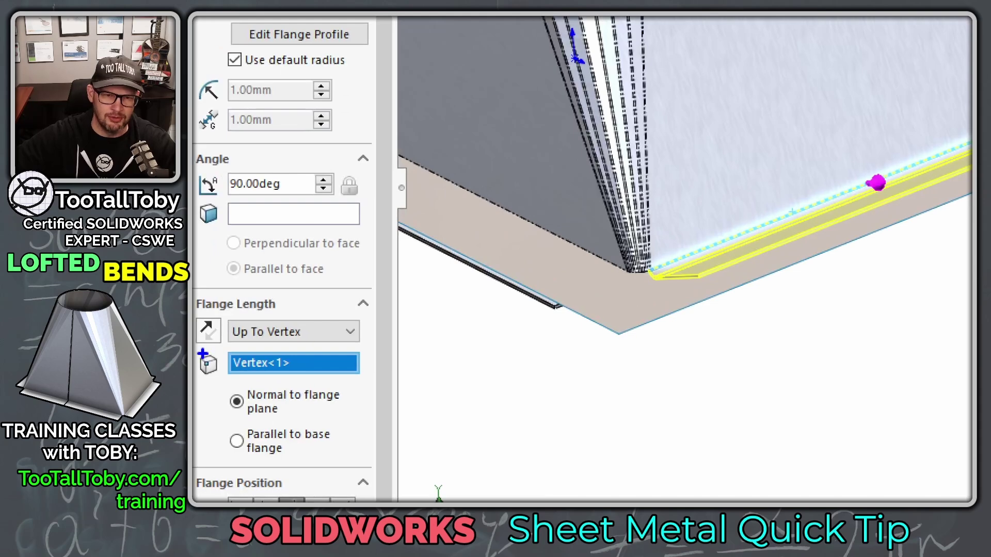
pyautogui.moveTo(202, 353); pyautogui.dragTo(291, 351)
pyautogui.moveTo(204, 375); pyautogui.dragTo(349, 379)
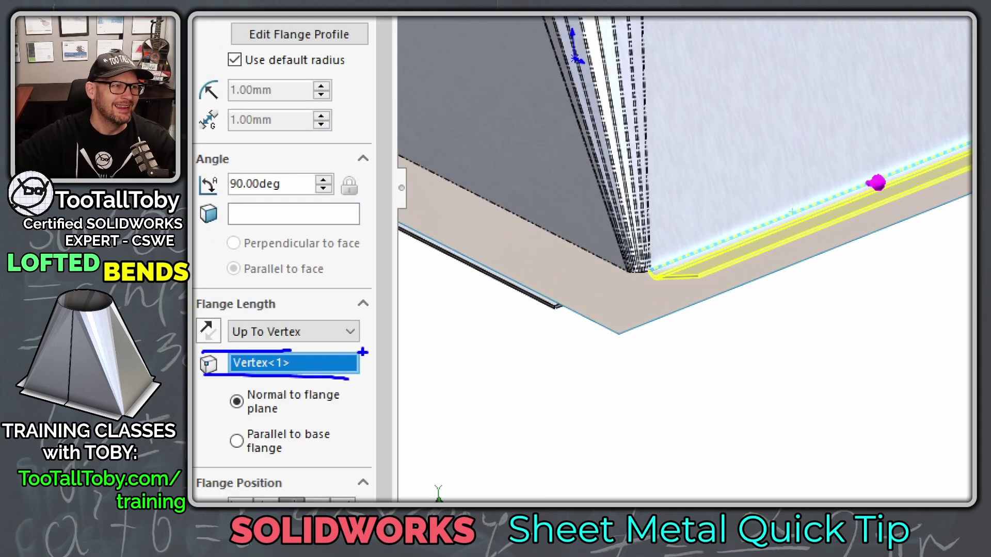
pyautogui.moveTo(291, 221); pyautogui.dragTo(359, 269)
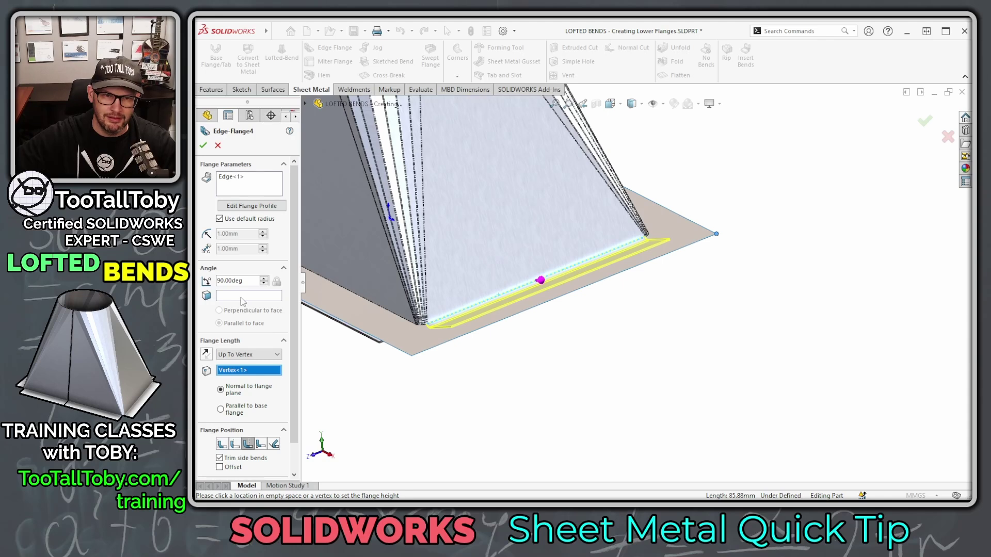
# Make the right side flange parallel to the planar surface and complete the edge flange
pyautogui.click(243, 297)
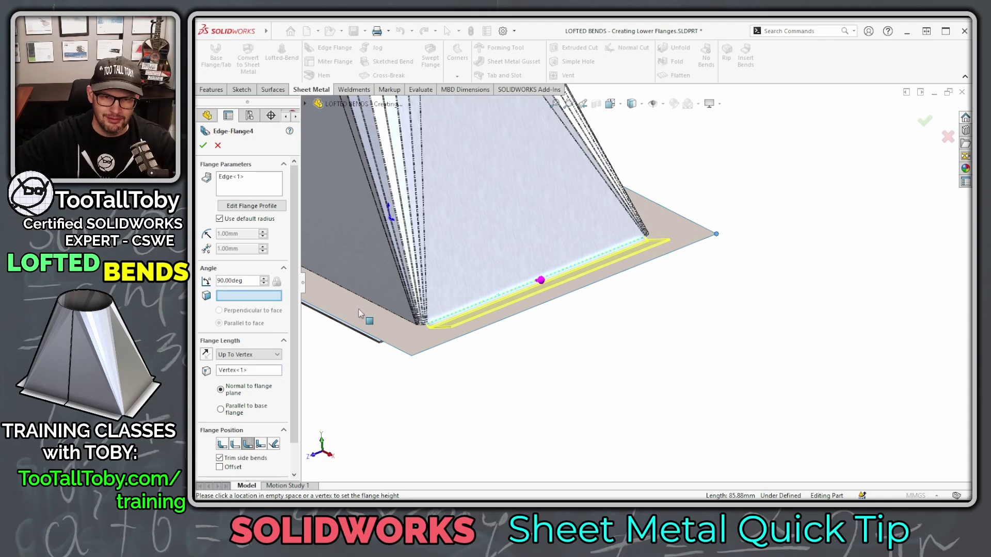
pyautogui.click(413, 345)
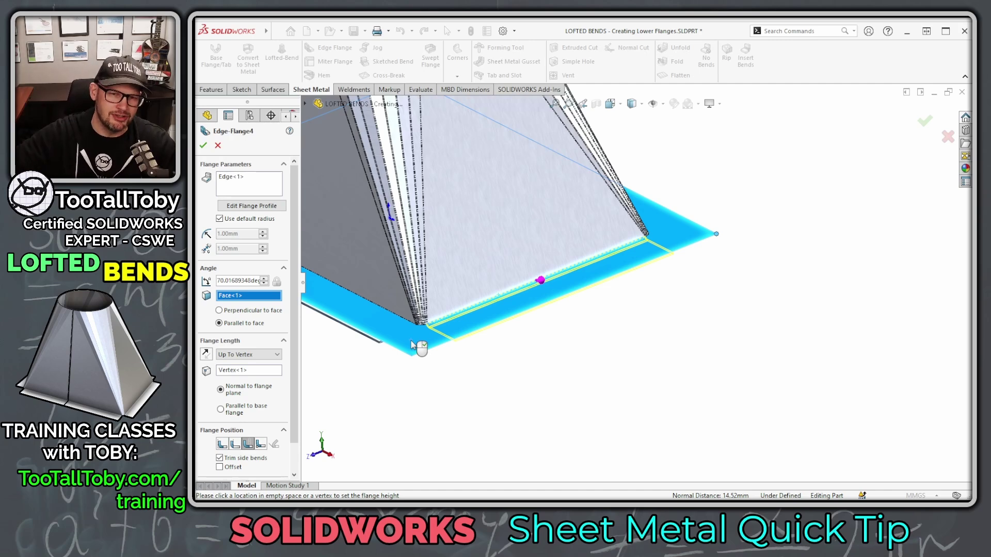
pyautogui.rightClick(413, 345)
# Add an Edge Flange on the long back base edge, up to the planar surface's far corner and parallel to that surface
pyautogui.moveTo(591, 397); pyautogui.dragTo(872, 309, button='middle')
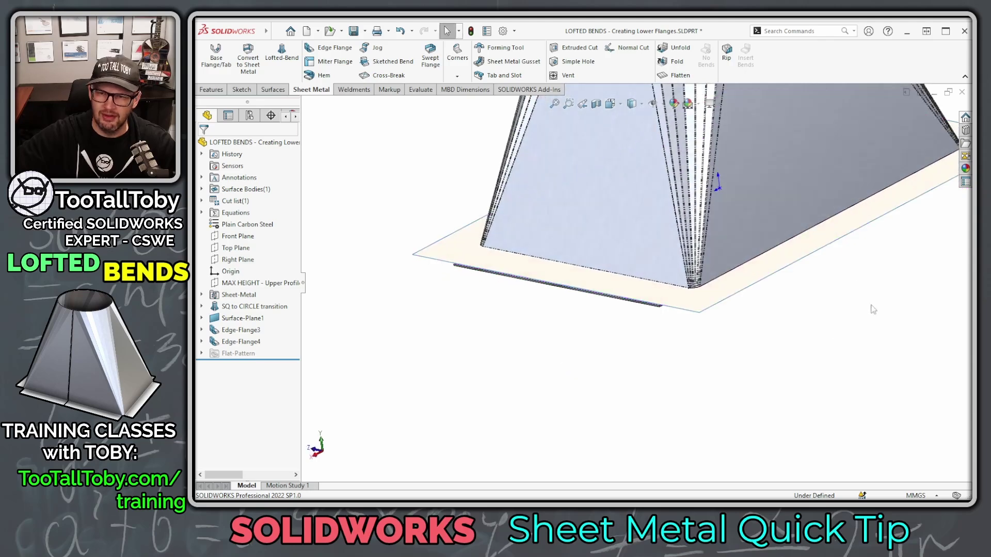
pyautogui.scroll(-3, 779, 260)
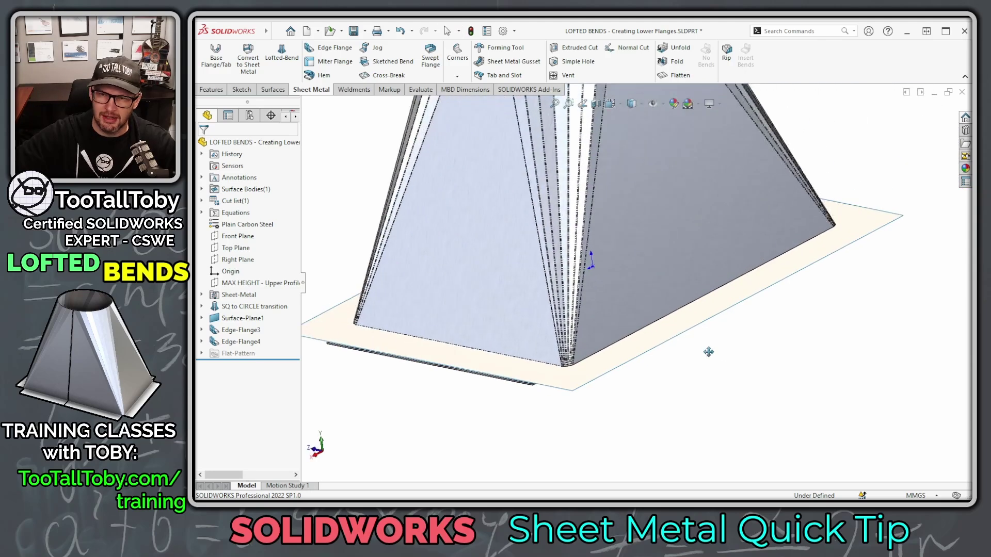
pyautogui.click(707, 300)
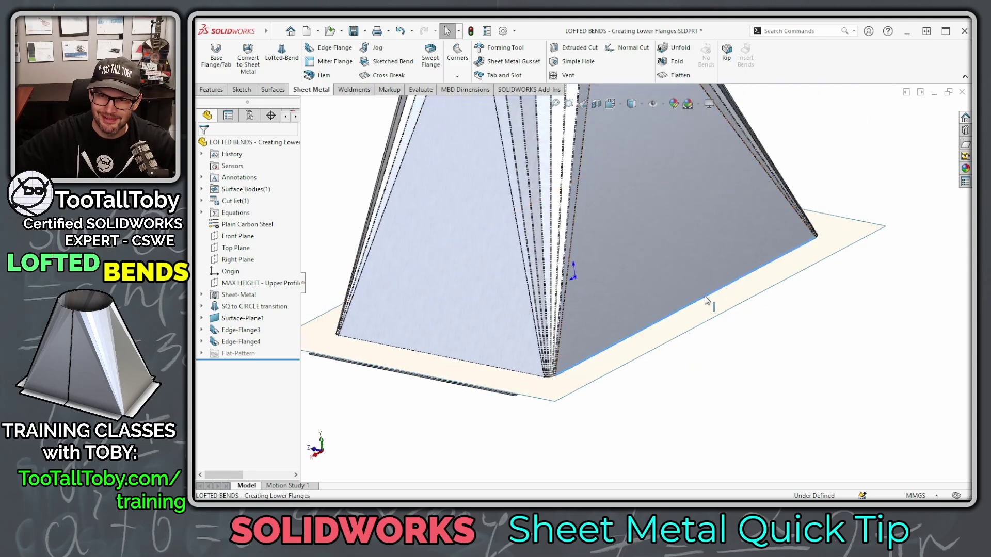
pyautogui.click(706, 300)
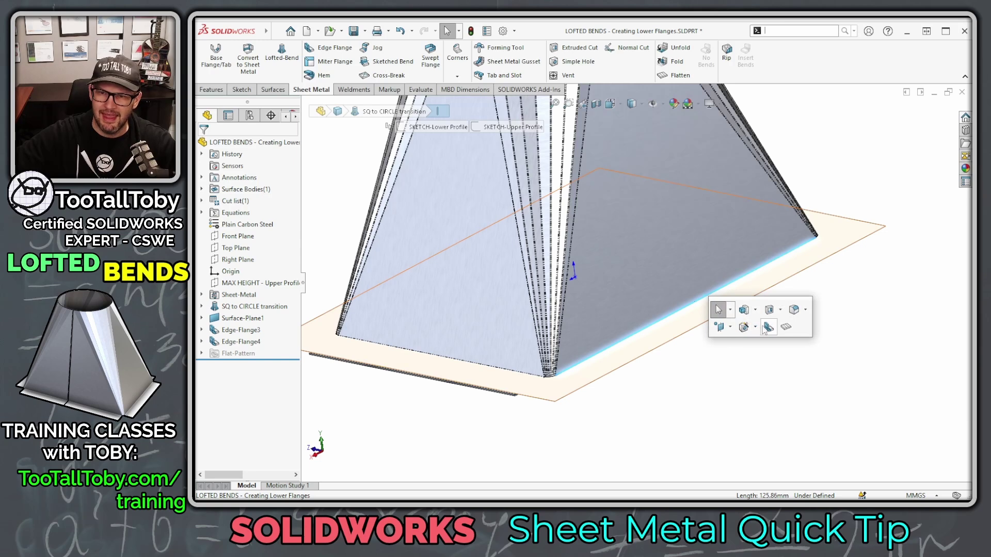
pyautogui.click(767, 327)
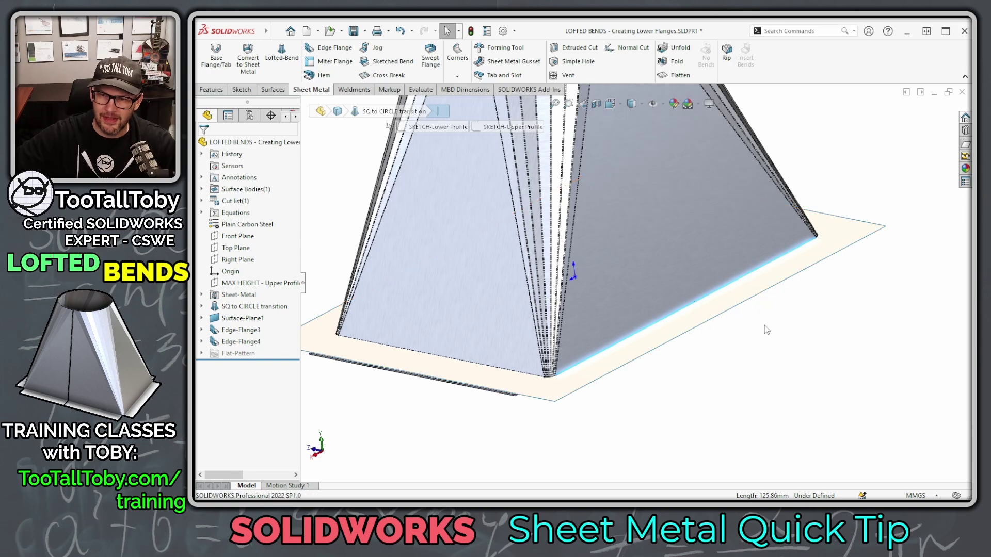
pyautogui.click(885, 227)
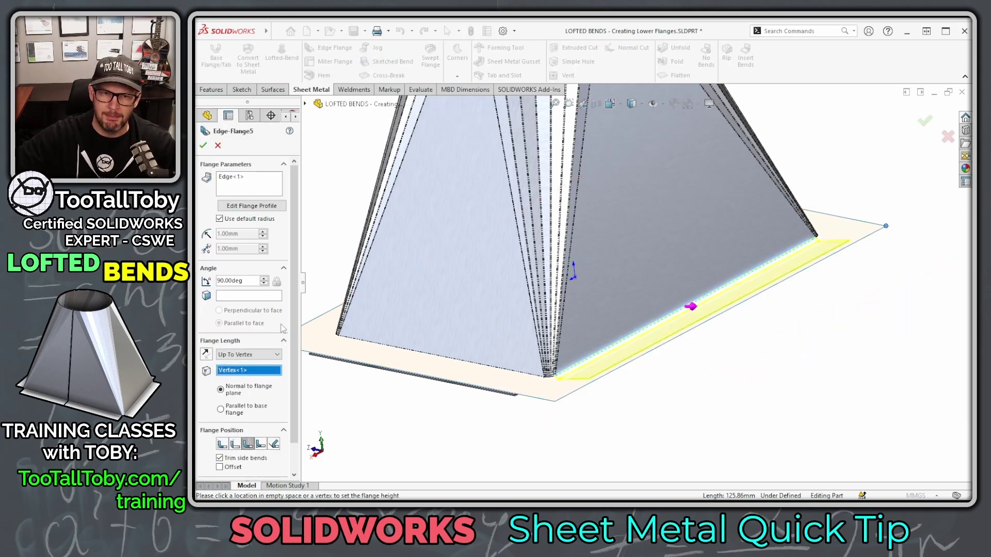
pyautogui.click(247, 298)
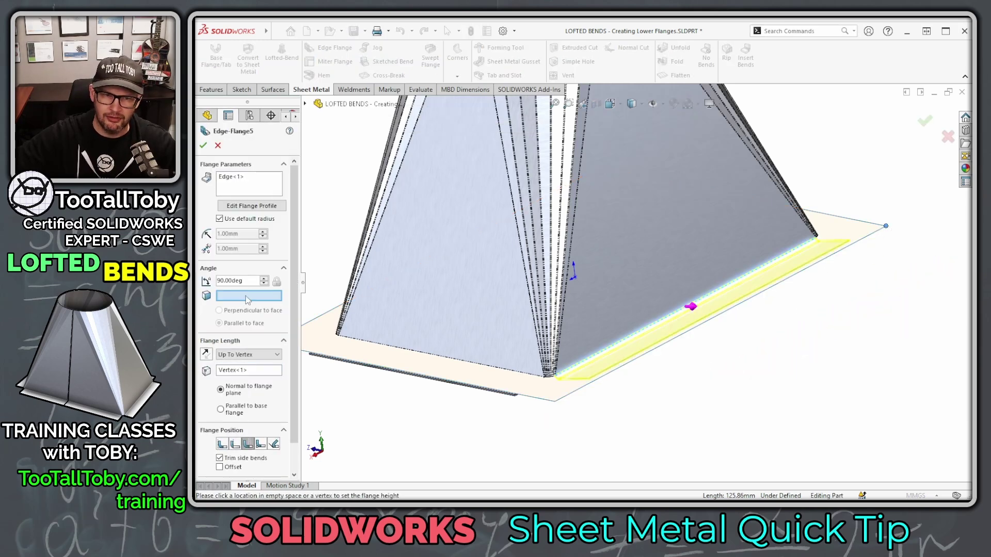
pyautogui.click(854, 233)
pyautogui.rightClick(854, 233)
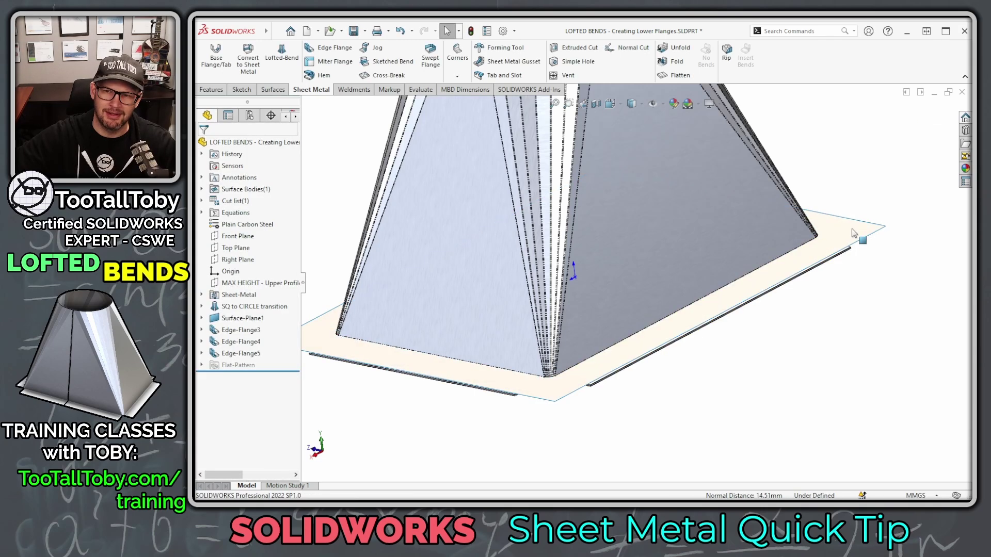
# Add the last Edge Flange on the remaining short base edge, up to the planar surface's corner vertex and parallel to its face
pyautogui.moveTo(888, 284); pyautogui.dragTo(651, 292, button='middle')
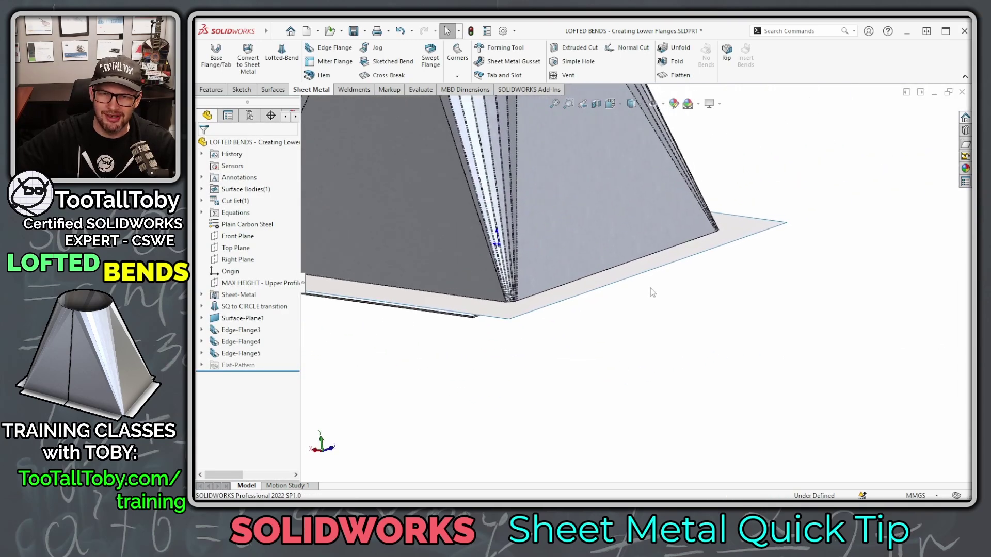
pyautogui.click(582, 281)
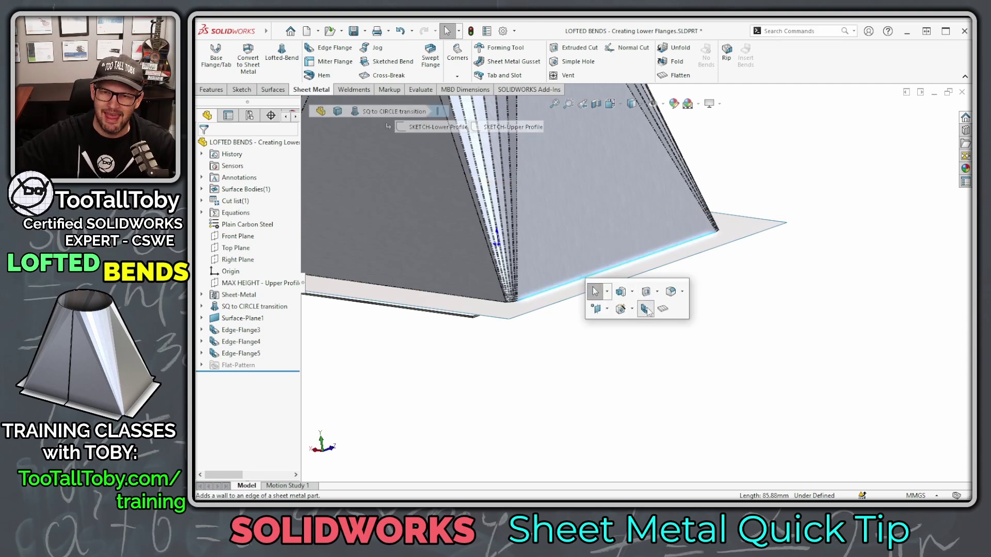
pyautogui.click(646, 308)
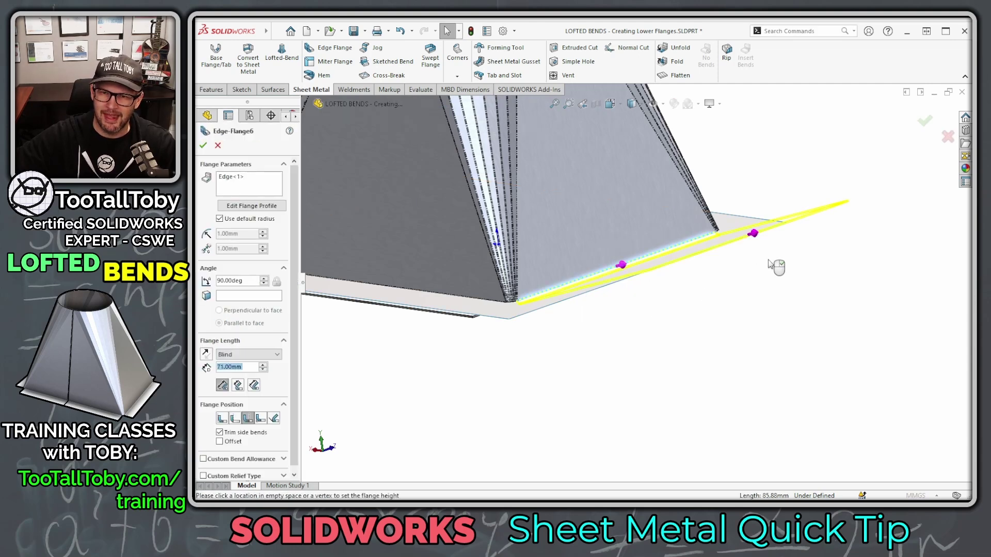
pyautogui.click(787, 224)
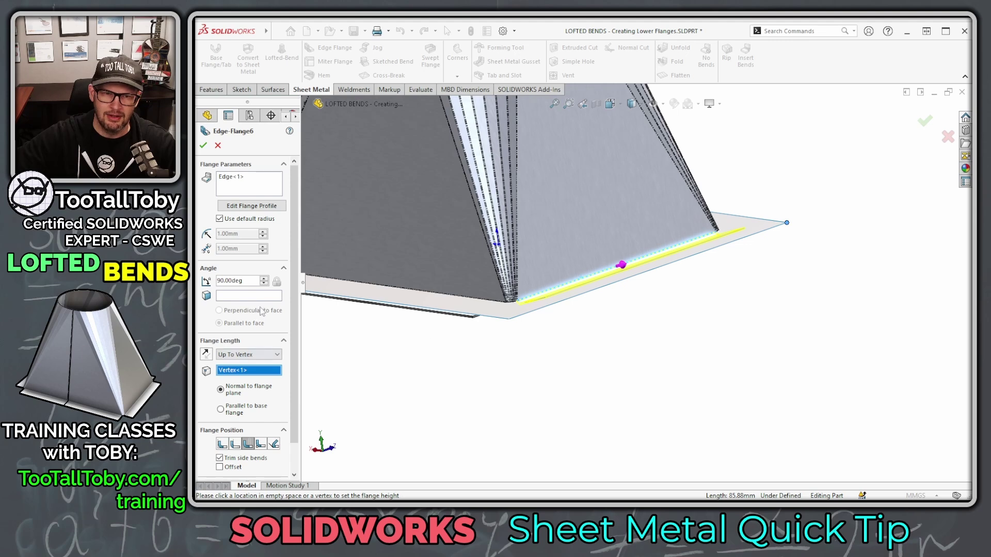
pyautogui.click(249, 297)
pyautogui.click(496, 319)
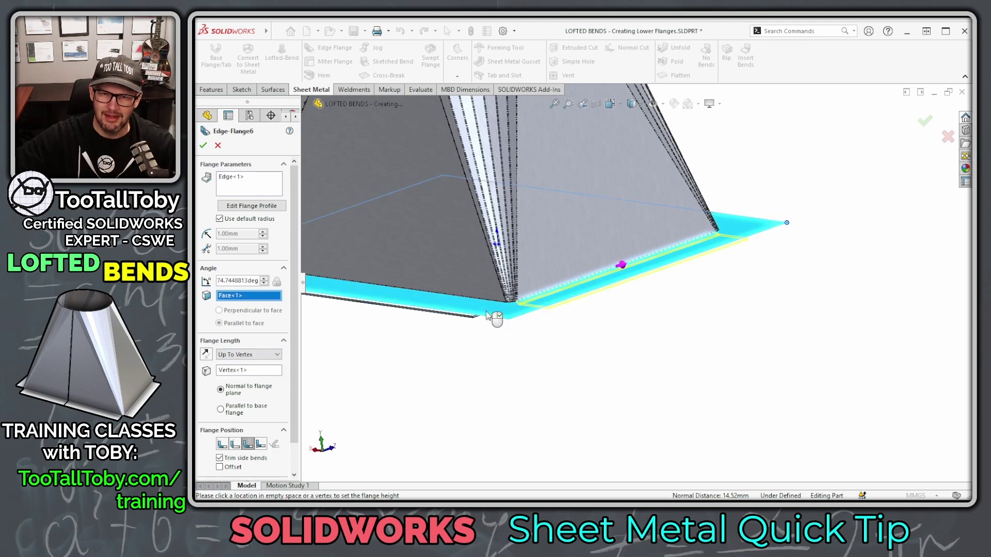
pyautogui.moveTo(722, 352); pyautogui.dragTo(736, 395, button='middle')
pyautogui.scroll(3, 734, 323)
pyautogui.scroll(-4, 886, 149)
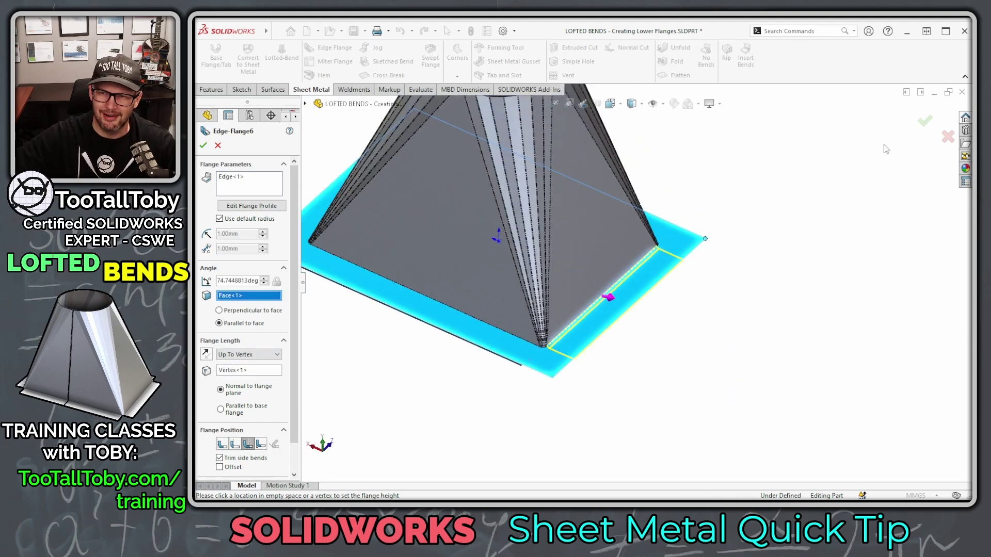
pyautogui.click(925, 121)
# Delete the planar reference surface body with Delete/Keep Body, using the Delete Bodies type
pyautogui.moveTo(763, 215); pyautogui.dragTo(643, 217, button='middle')
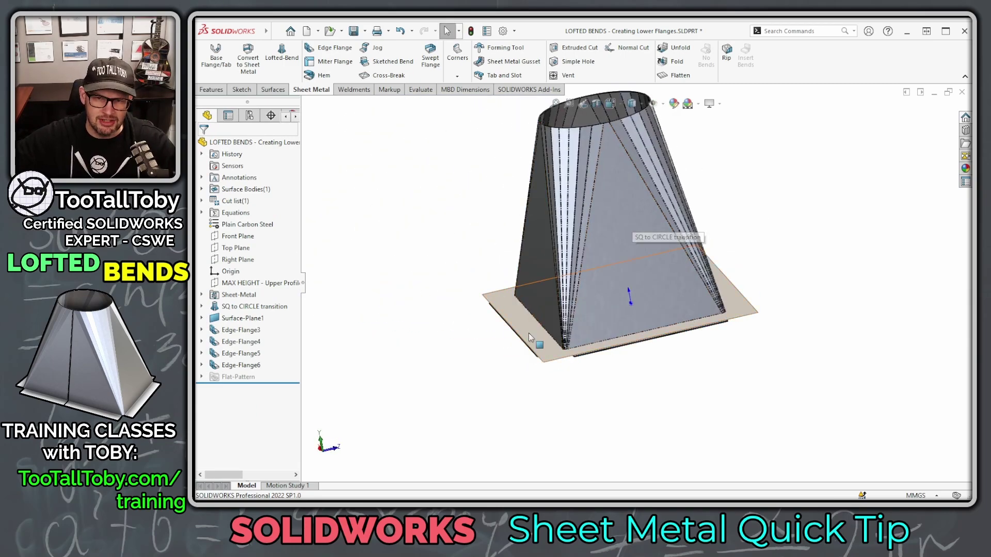
pyautogui.moveTo(593, 335); pyautogui.dragTo(459, 111, button='middle')
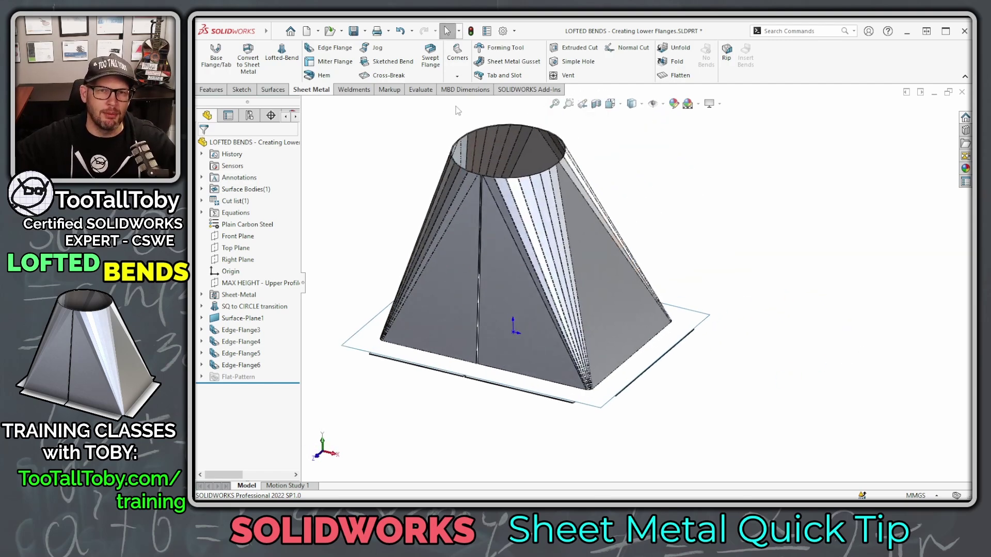
pyautogui.click(315, 31)
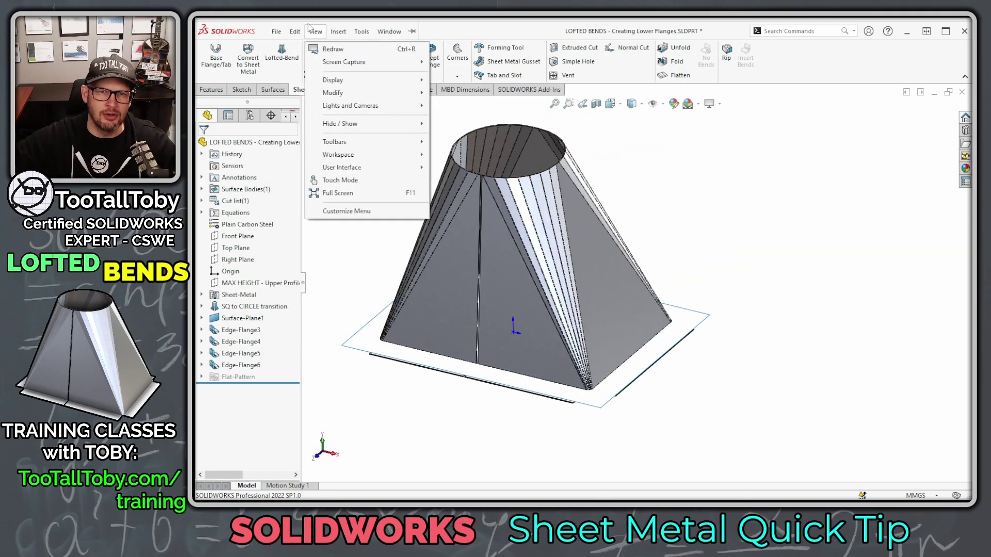
pyautogui.click(337, 32)
pyautogui.click(315, 32)
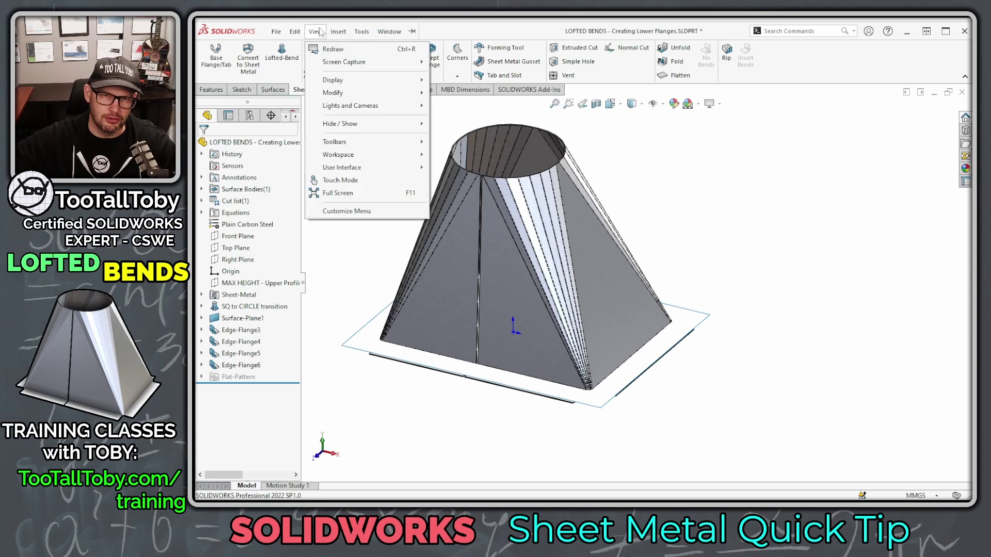
pyautogui.moveTo(335, 33)
pyautogui.moveTo(361, 75)
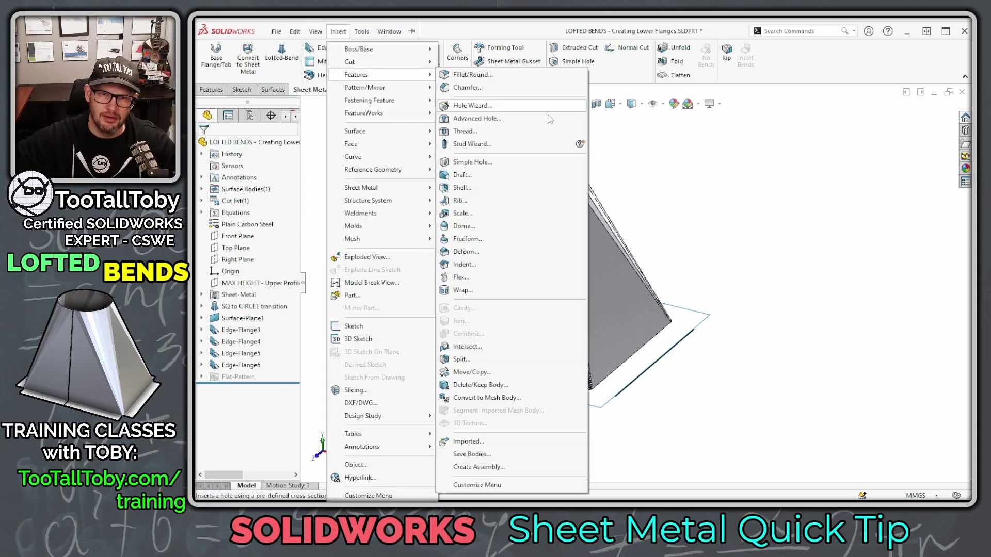
pyautogui.click(512, 384)
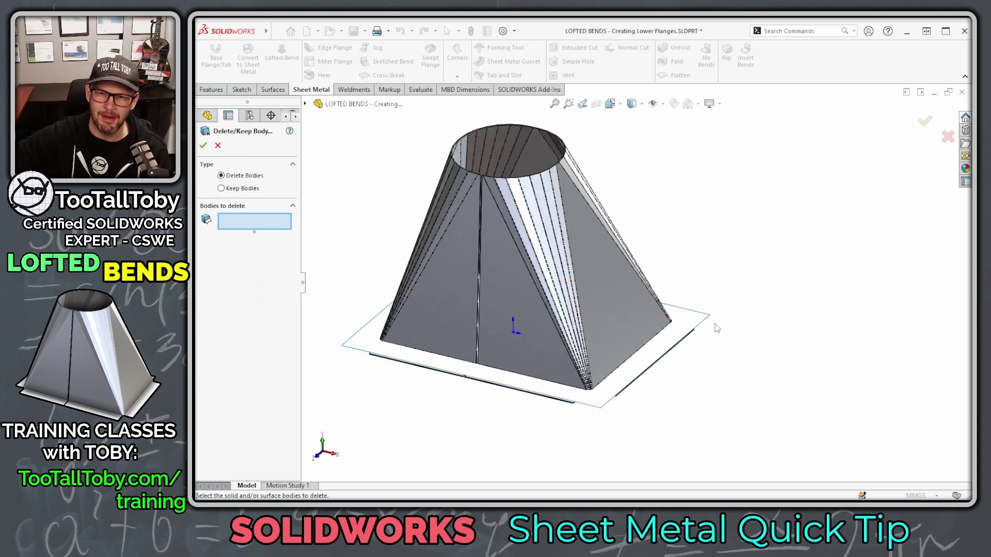
pyautogui.click(696, 323)
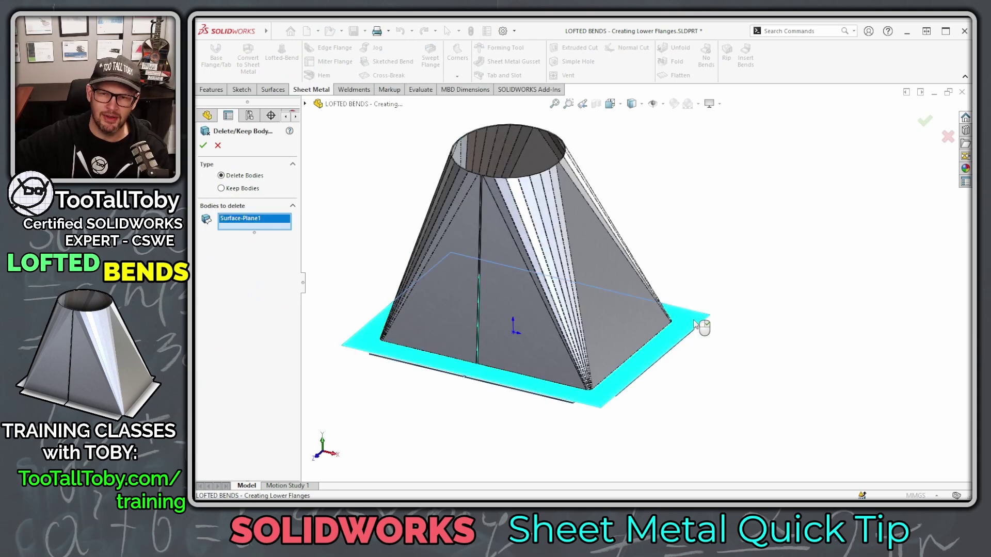
pyautogui.click(921, 122)
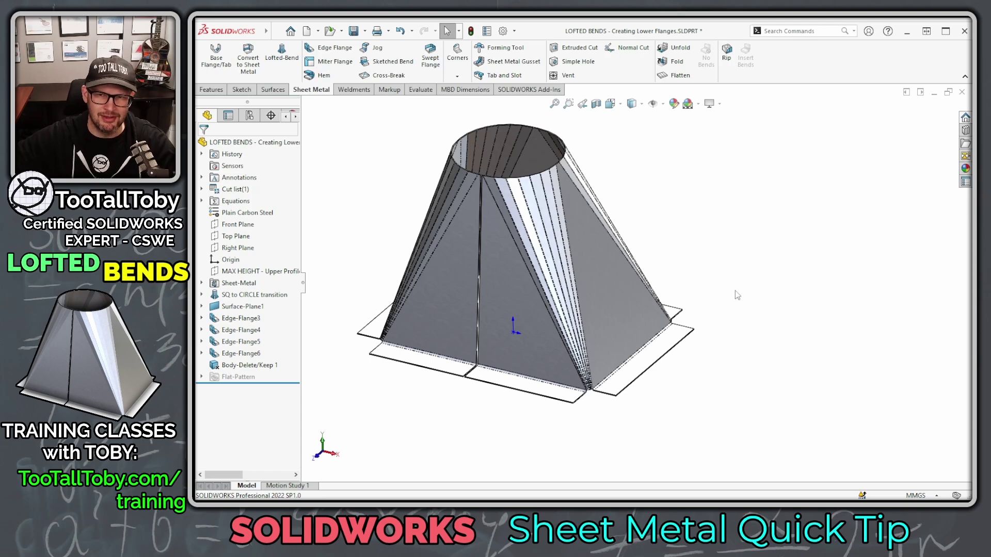
# Flatten the part to inspect its flat pattern and DXF/DWG export option, and return it to the folded state
pyautogui.moveTo(737, 294); pyautogui.dragTo(679, 253, button='middle')
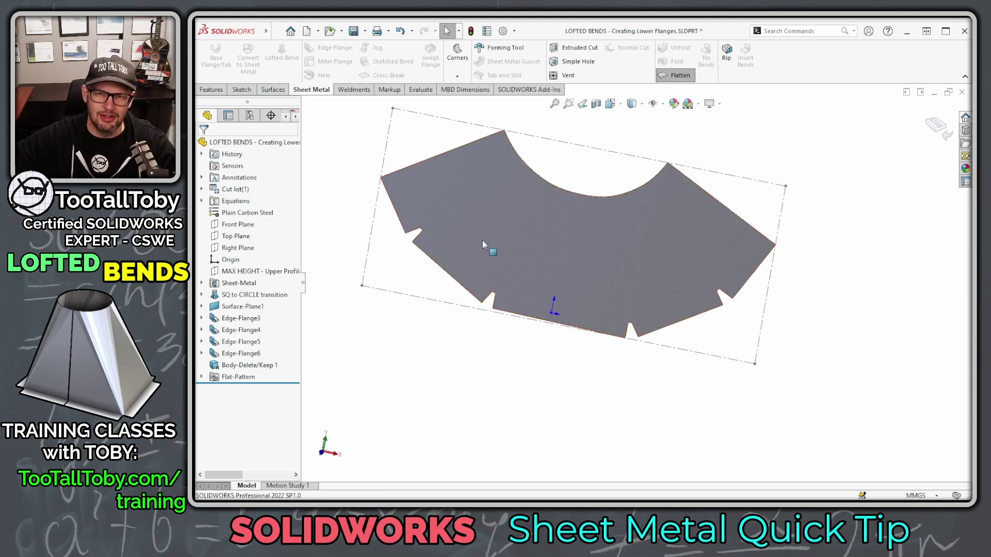
pyautogui.scroll(2, 587, 266)
pyautogui.rightClick(504, 138)
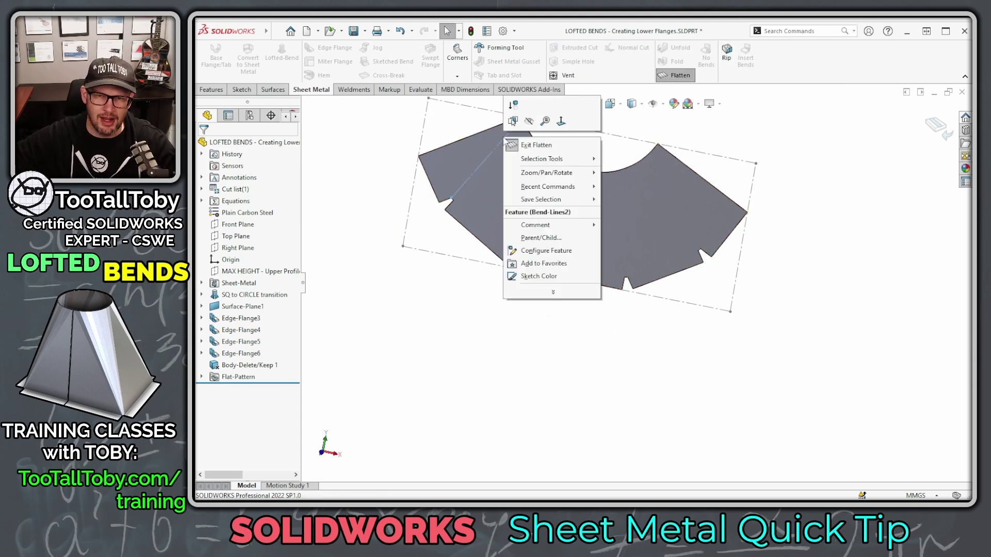
pyautogui.rightClick(478, 148)
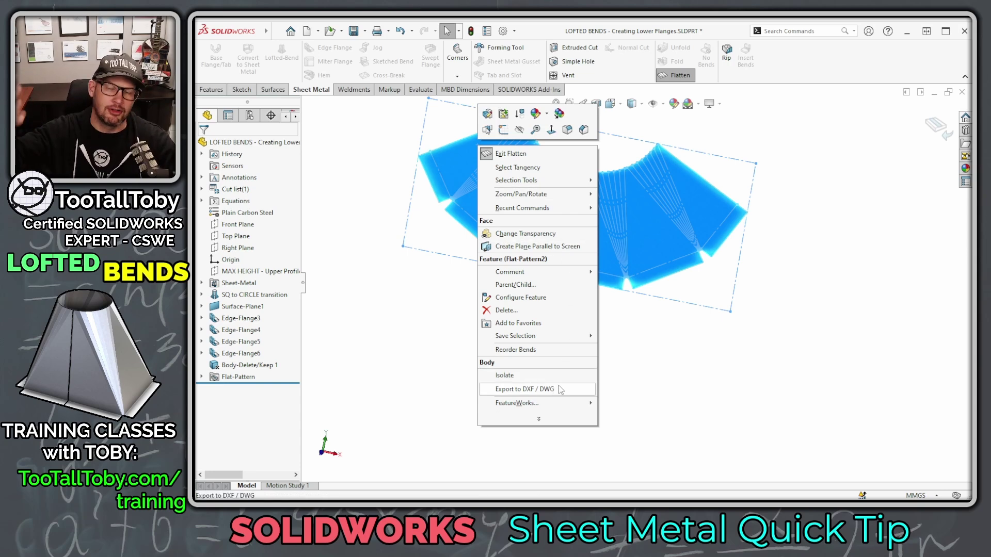
pyautogui.click(805, 216)
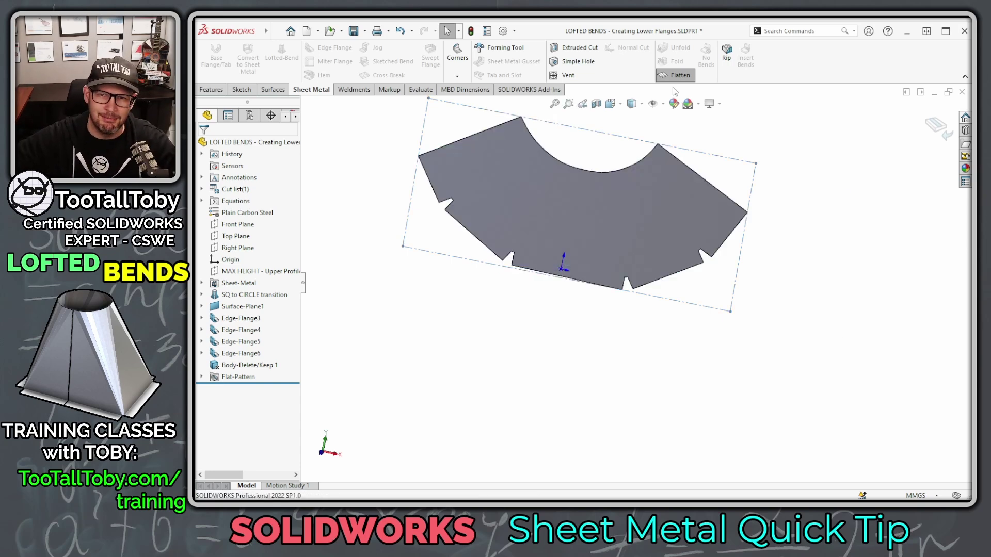
pyautogui.click(673, 75)
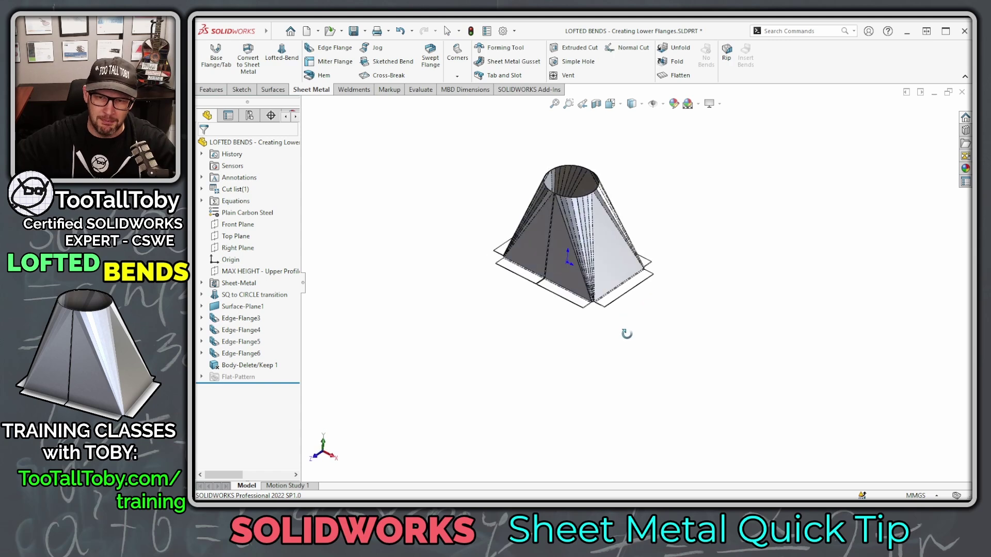
# Highlight the front sloped face and its adjoining base flange to examine their relationship, and clear the selection
pyautogui.scroll(-2, 609, 256)
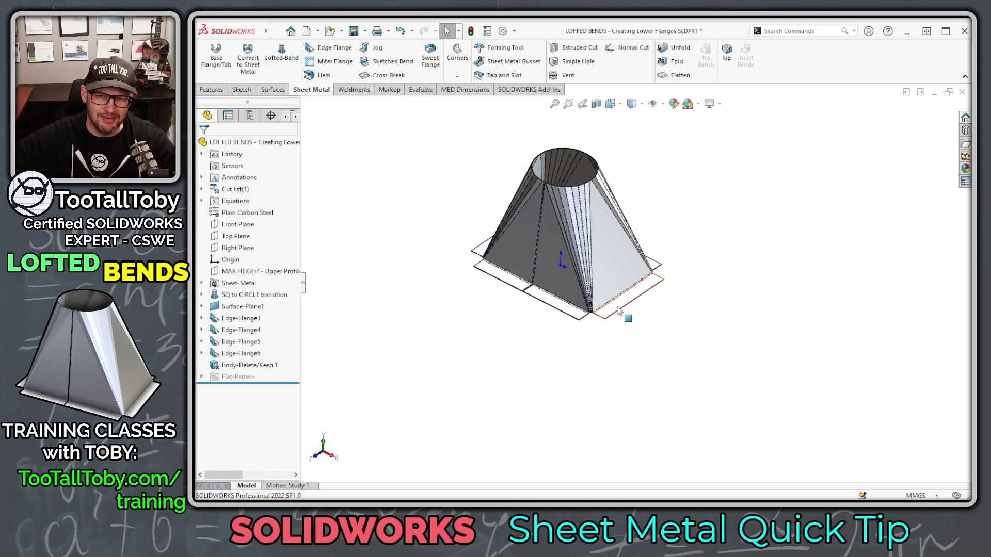
pyautogui.click(523, 250)
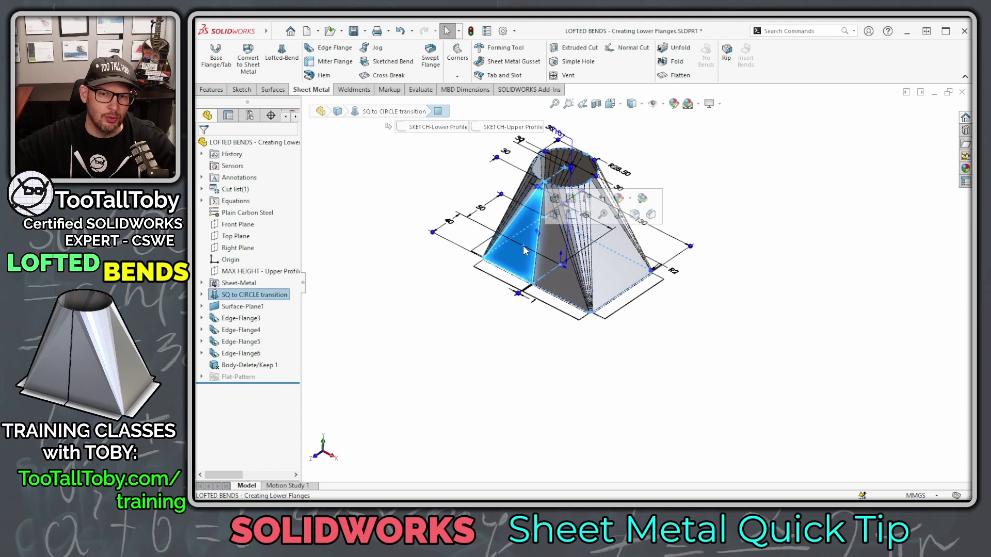
pyautogui.click(500, 279)
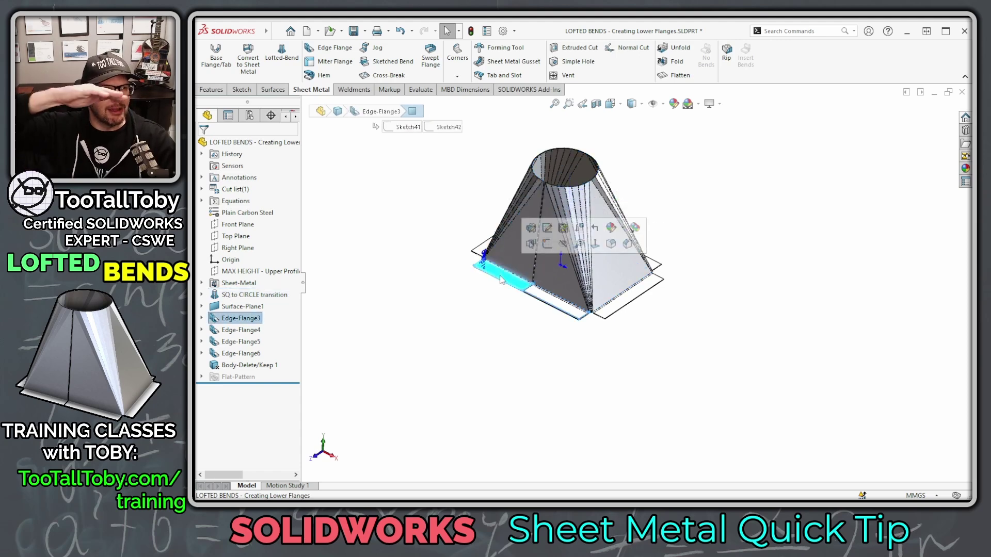
pyautogui.click(744, 192)
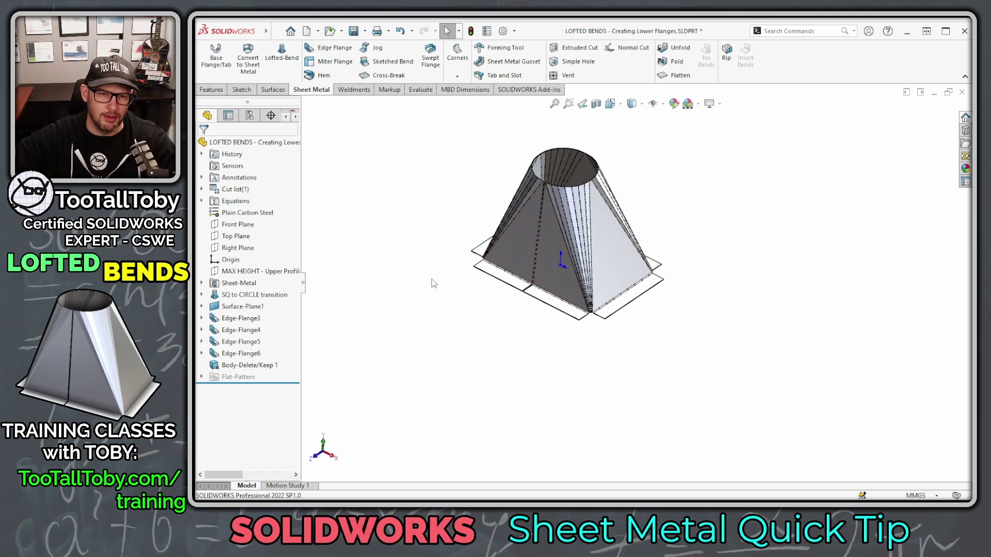
# Review the planar surface feature's outline and dimensions from above, and restore the isometric view
pyautogui.click(243, 306)
pyautogui.click(273, 290)
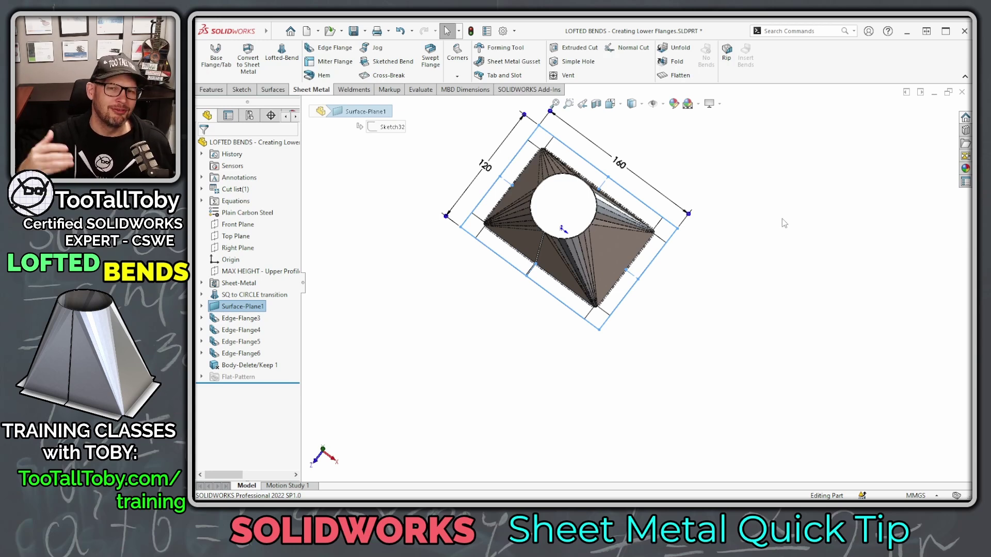
pyautogui.moveTo(693, 230); pyautogui.dragTo(714, 291, button='middle')
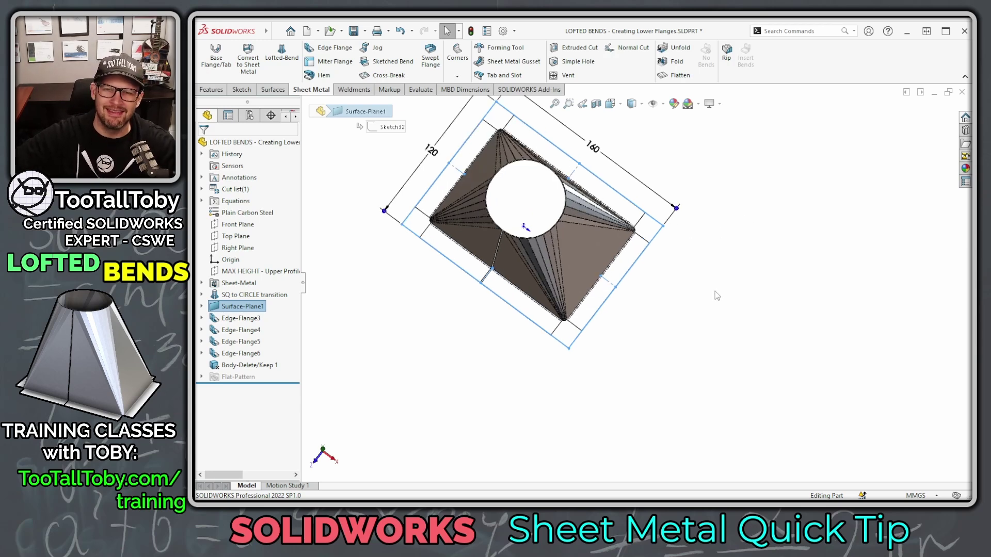
pyautogui.click(704, 300)
pyautogui.hotkey('ctrl', '7')
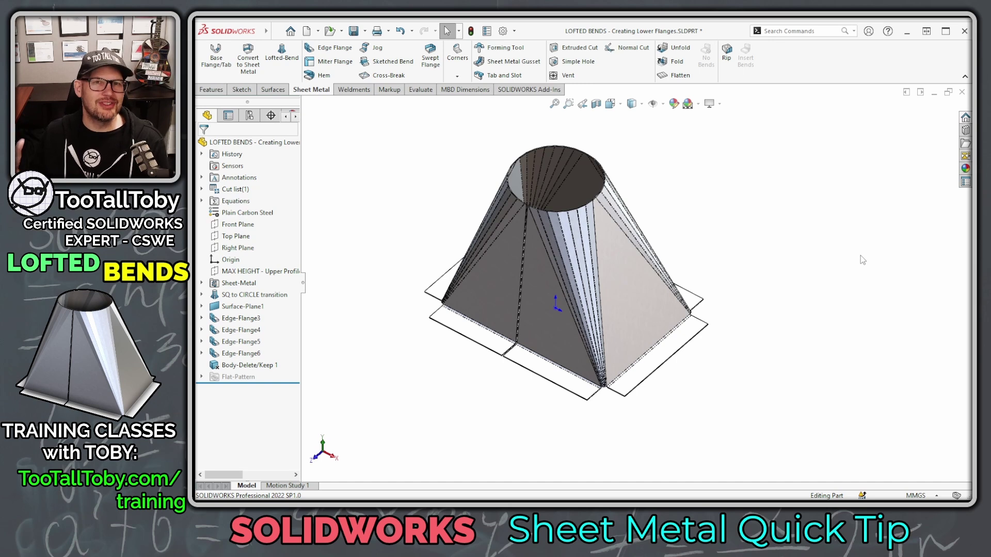